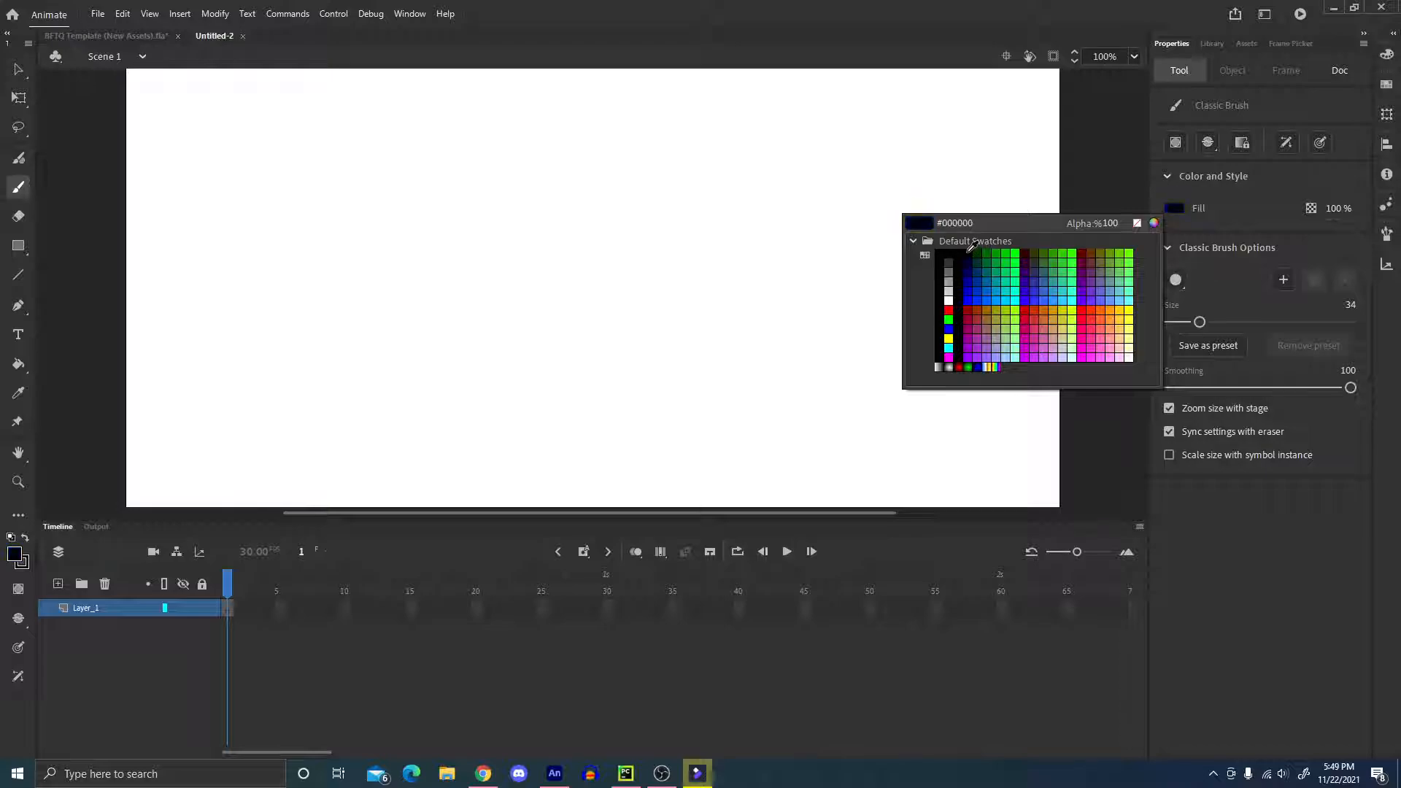
Set the Classic Brush fill colour to black.
{"action": "left_click", "coordinate": [959, 260]}
Try to brush a curved arm with a hand at its end on the blank stage.
{"action": "mouse_move", "coordinate": [481, 310]}
{"action": "left_mouse_down"}
{"action": "mouse_move", "coordinate": [675, 284]}
{"action": "mouse_move", "coordinate": [683, 256]}
{"action": "mouse_move", "coordinate": [676, 277]}
{"action": "mouse_move", "coordinate": [697, 263]}
{"action": "mouse_move", "coordinate": [680, 280]}
{"action": "mouse_move", "coordinate": [682, 255]}
{"action": "mouse_move", "coordinate": [675, 284]}
{"action": "mouse_move", "coordinate": [707, 286]}
{"action": "mouse_move", "coordinate": [681, 279]}
{"action": "mouse_move", "coordinate": [698, 248]}
{"action": "mouse_move", "coordinate": [675, 272]}
{"action": "left_mouse_up"}
{"action": "key", "text": "ctrl+z"}
{"action": "key", "text": "ctrl+z"}
{"action": "key", "text": "ctrl+z"}
{"action": "key", "text": "ctrl+z"}
{"action": "key", "text": "ctrl+z"}
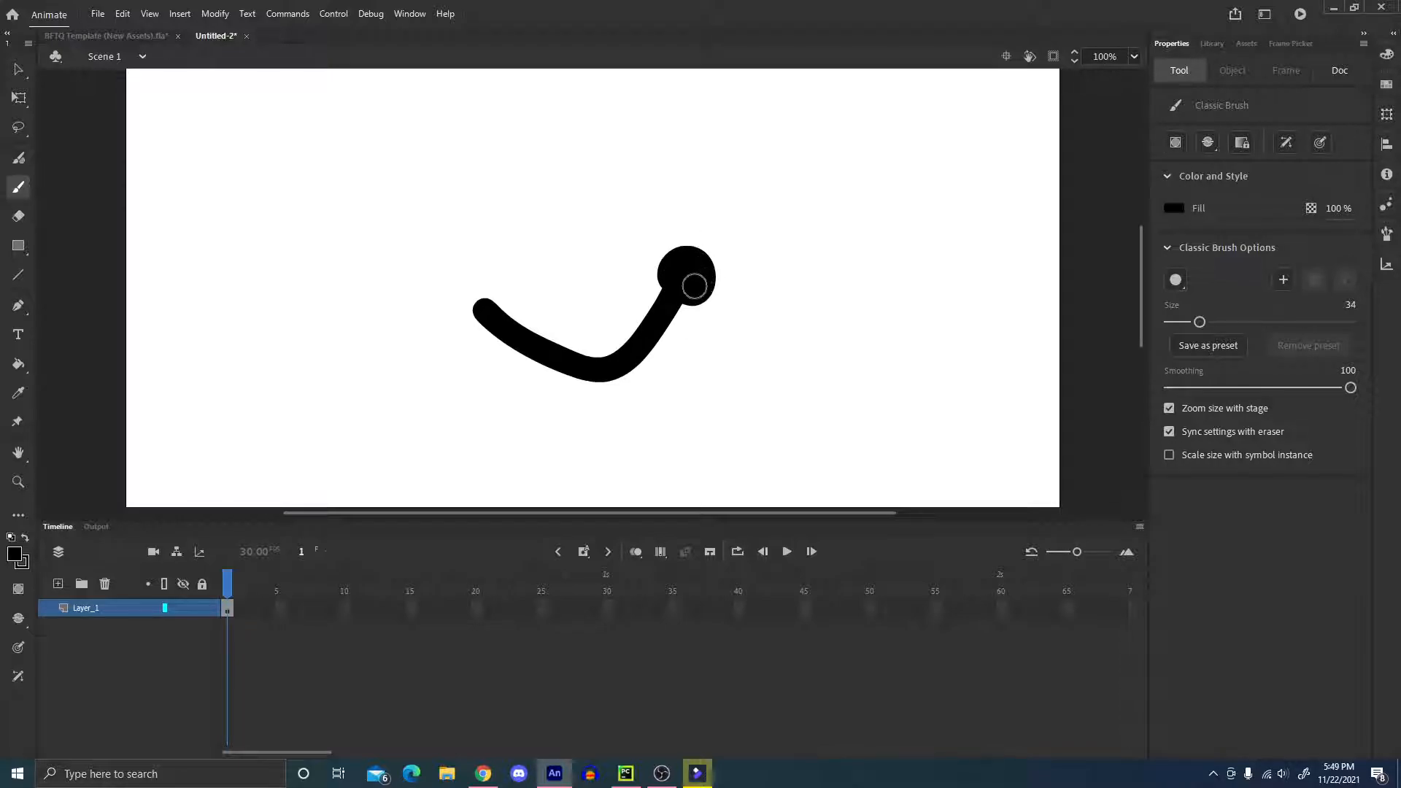
{"action": "key", "text": "ctrl+z"}
{"action": "mouse_move", "coordinate": [689, 280]}
{"action": "left_mouse_down"}
{"action": "mouse_move", "coordinate": [678, 252]}
{"action": "mouse_move", "coordinate": [702, 268]}
{"action": "mouse_move", "coordinate": [679, 273]}
{"action": "left_mouse_up"}
{"action": "key", "text": "ctrl+z"}
{"action": "key", "text": "ctrl+z"}
{"action": "key", "text": "ctrl+z"}
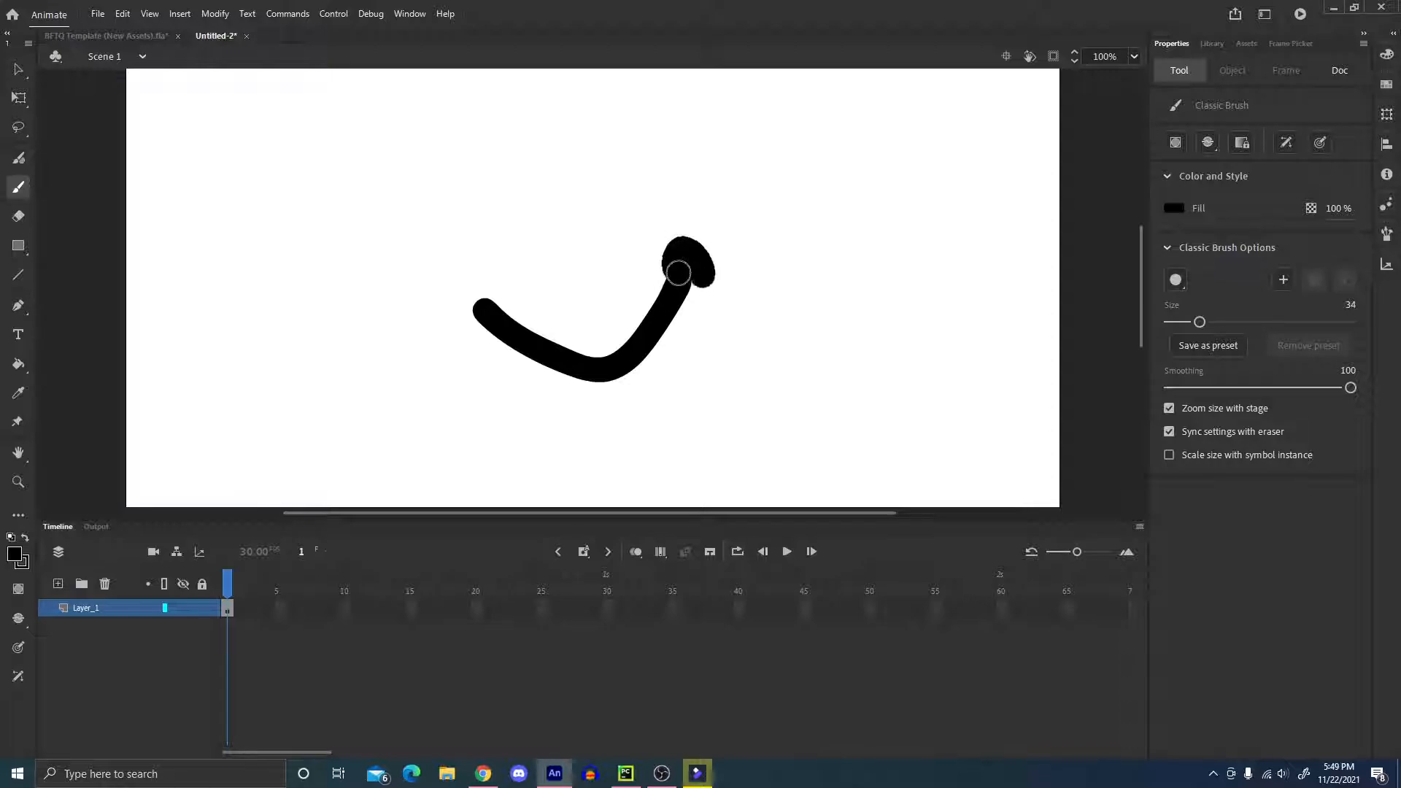
{"action": "key", "text": "ctrl+z"}
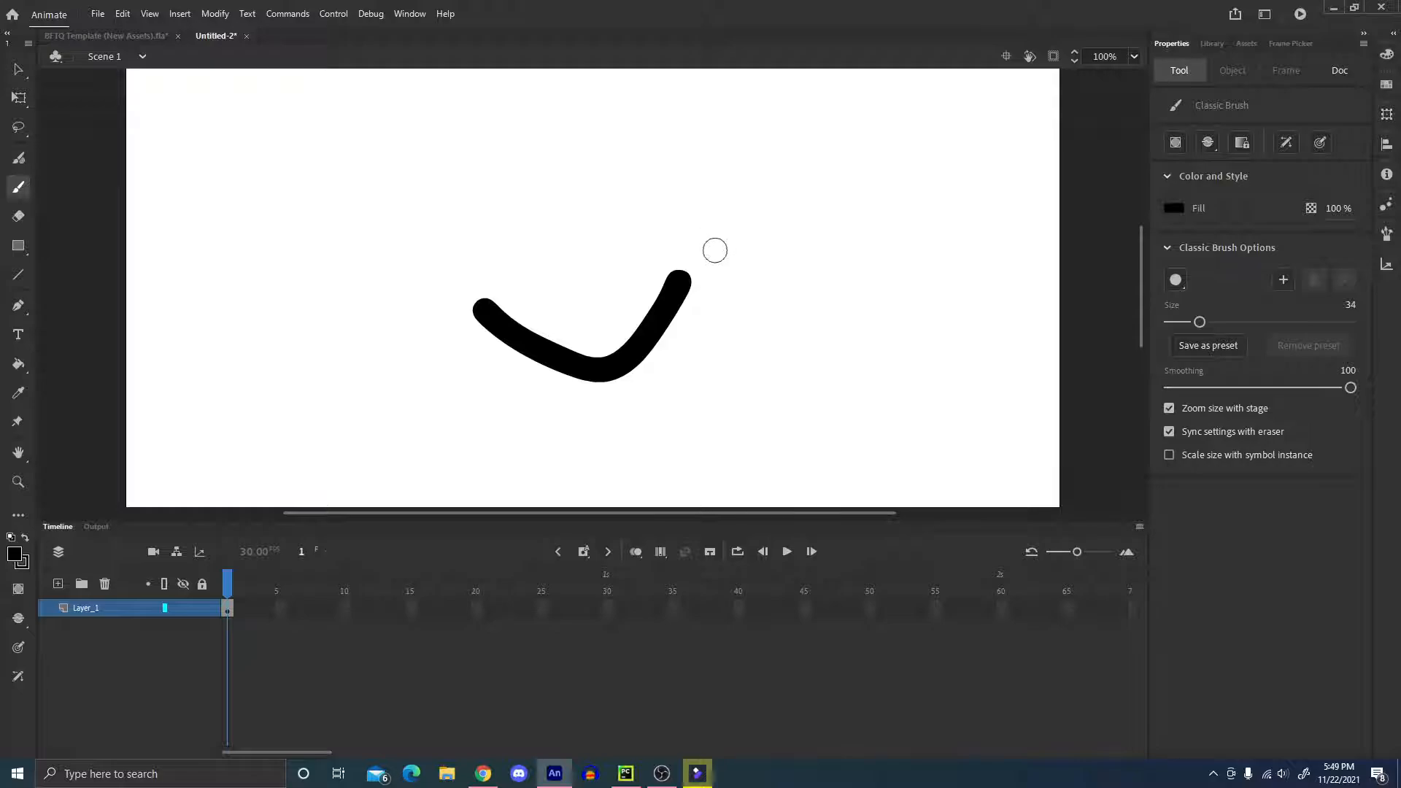
{"action": "key", "text": "ctrl+z"}
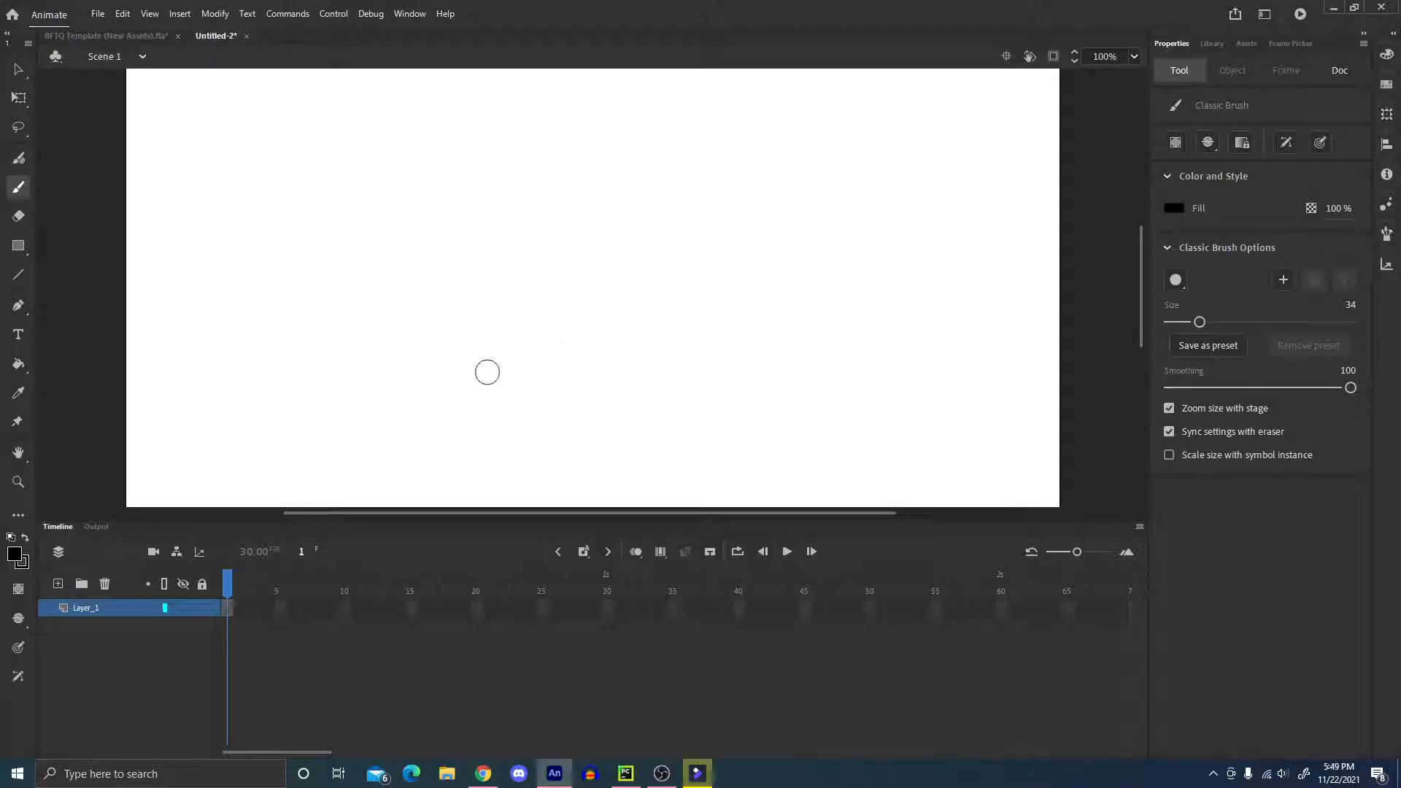
{"action": "mouse_move", "coordinate": [469, 281]}
{"action": "left_mouse_down"}
{"action": "mouse_move", "coordinate": [555, 328]}
{"action": "mouse_move", "coordinate": [593, 291]}
{"action": "left_mouse_up"}
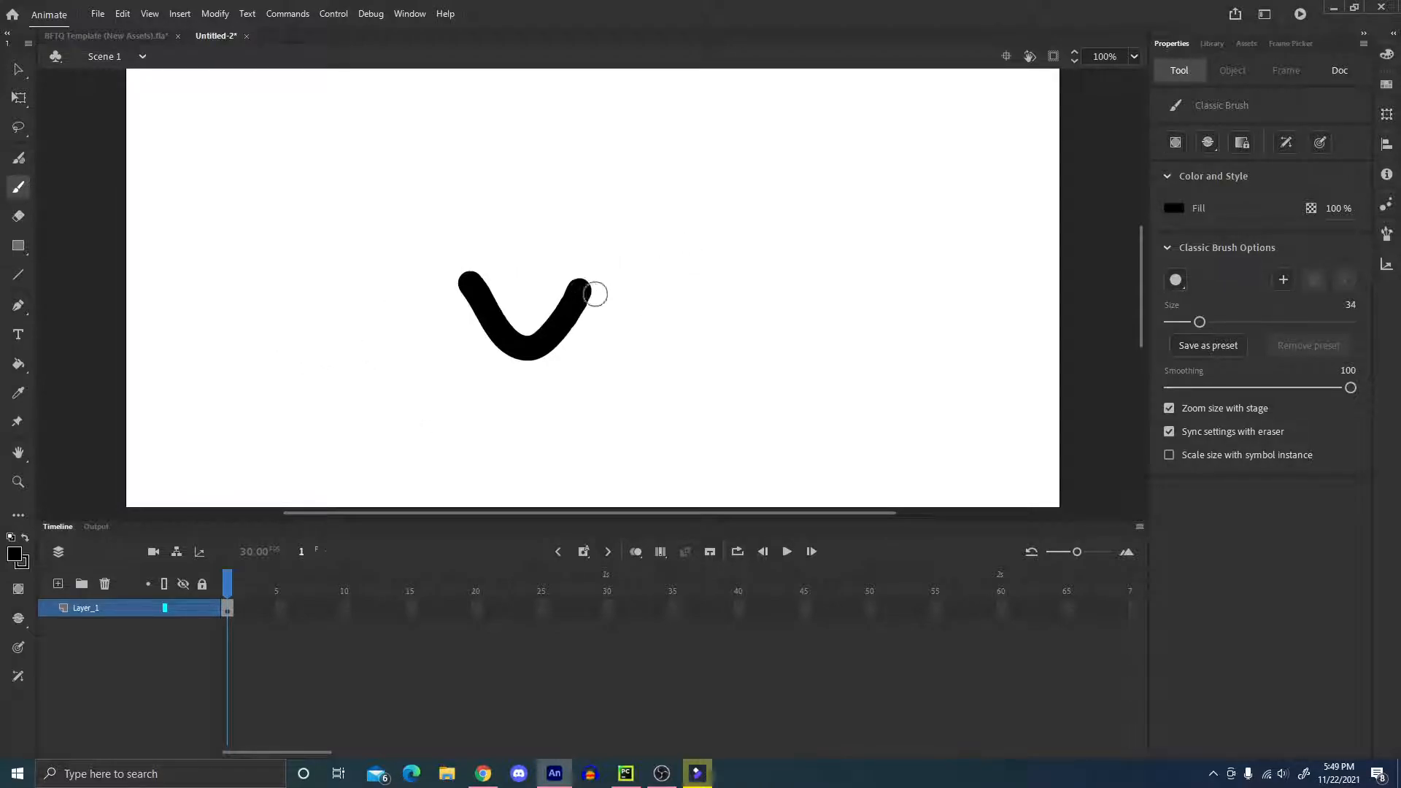
{"action": "key", "text": "ctrl+z"}
{"action": "left_click_drag", "start_coordinate": [418, 296], "coordinate": [665, 247]}
{"action": "key", "text": "ctrl+z"}
Brush a black arm on the stage that dips in a smooth curve and rises to a round hand on the right.
{"action": "mouse_move", "coordinate": [477, 270]}
{"action": "left_mouse_down"}
{"action": "mouse_move", "coordinate": [525, 299]}
{"action": "mouse_move", "coordinate": [649, 252]}
{"action": "mouse_move", "coordinate": [646, 302]}
{"action": "mouse_move", "coordinate": [695, 260]}
{"action": "left_mouse_up"}
{"action": "key", "text": "ctrl+z"}
{"action": "key", "text": "ctrl+z"}
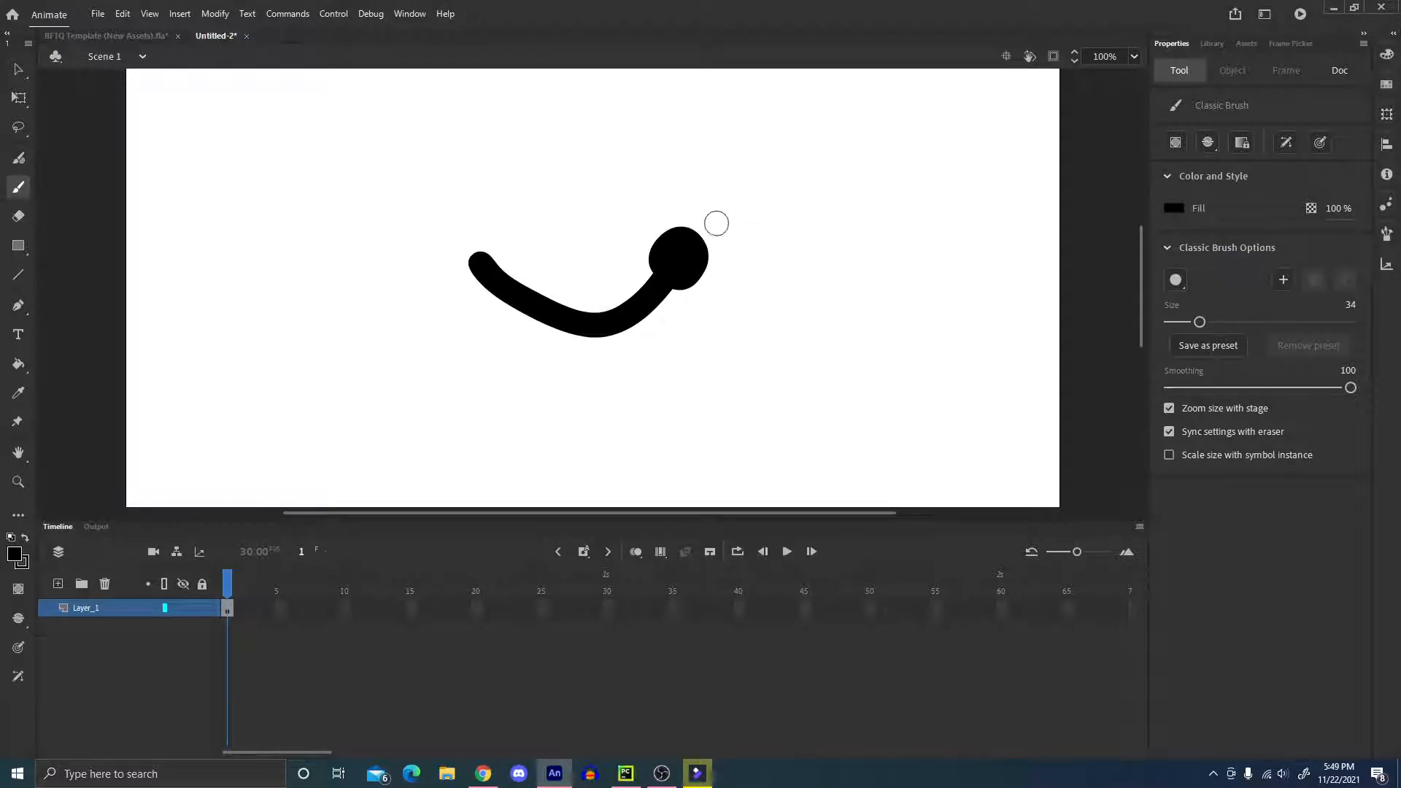
Convert the drawn arm into a Graphic symbol named Arms.
{"action": "key", "text": "q"}
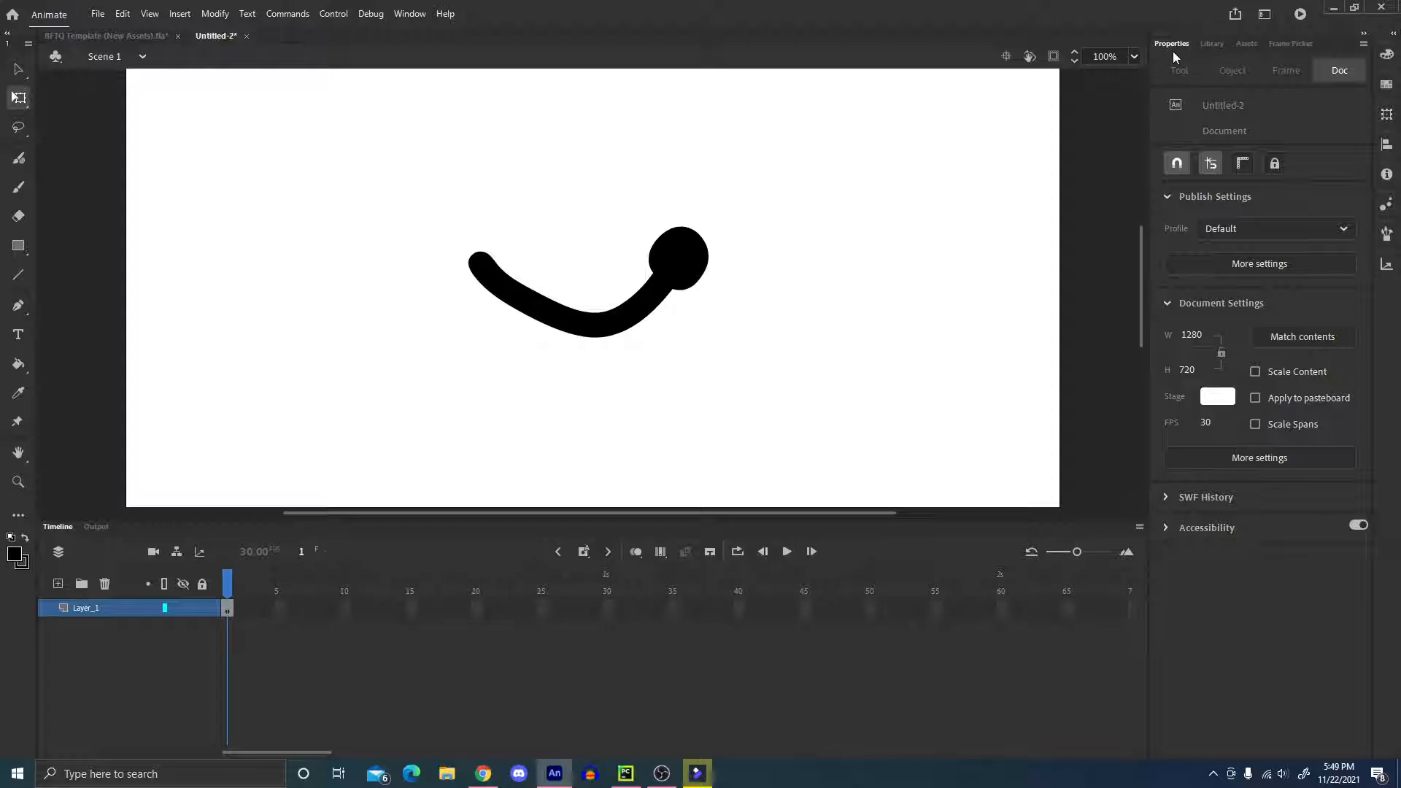
{"action": "left_click", "coordinate": [1217, 46]}
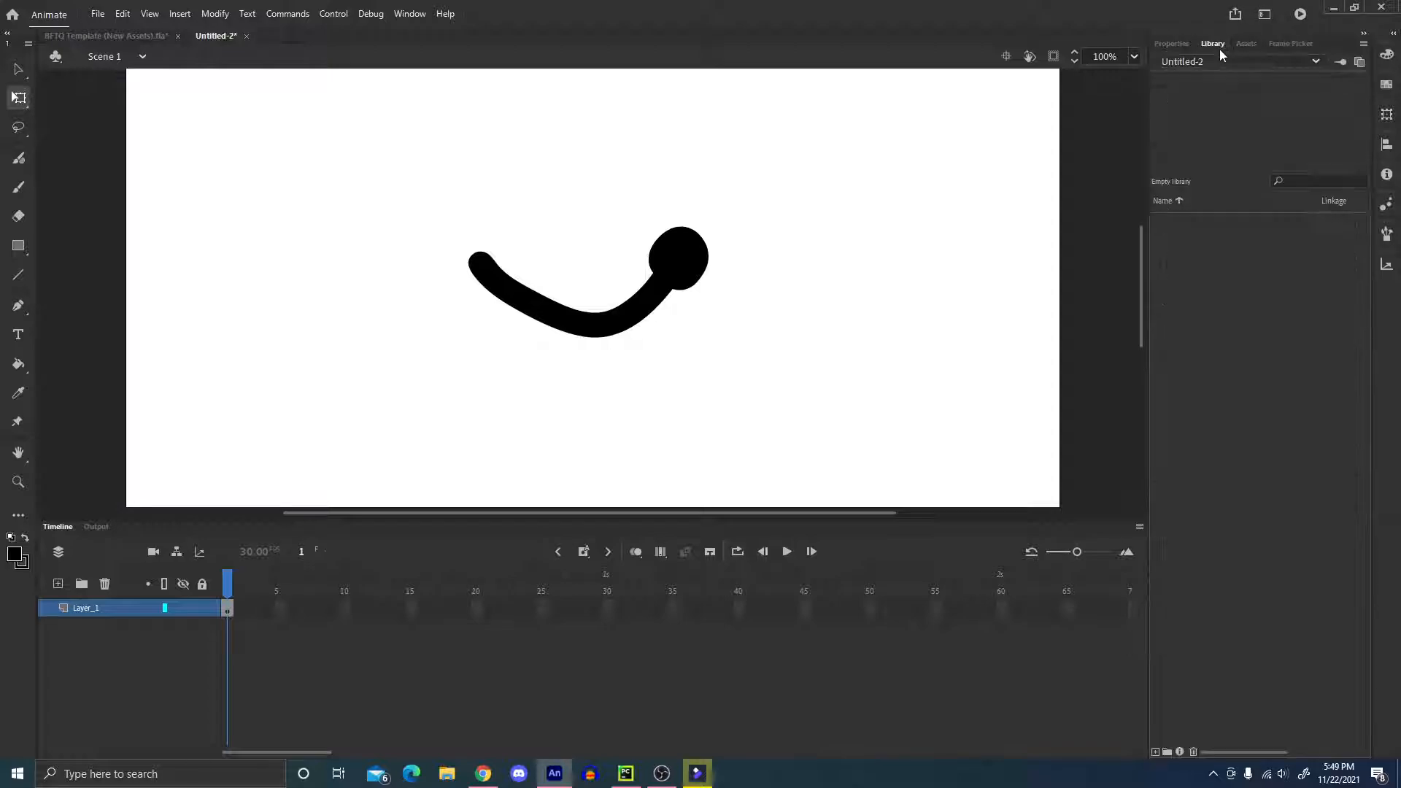
{"action": "left_click", "coordinate": [685, 253]}
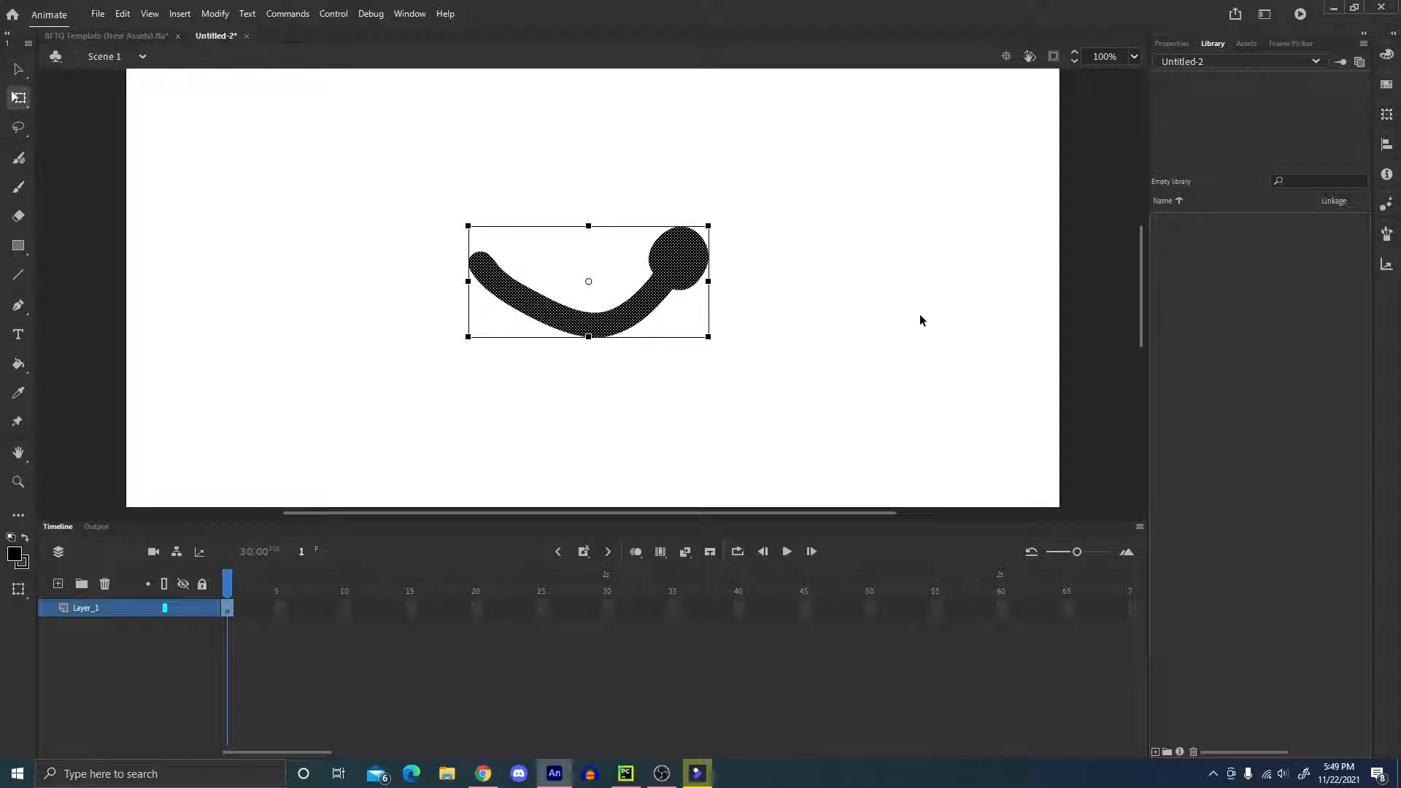
{"action": "key", "text": "F8"}
{"action": "type", "text": "Arms"}
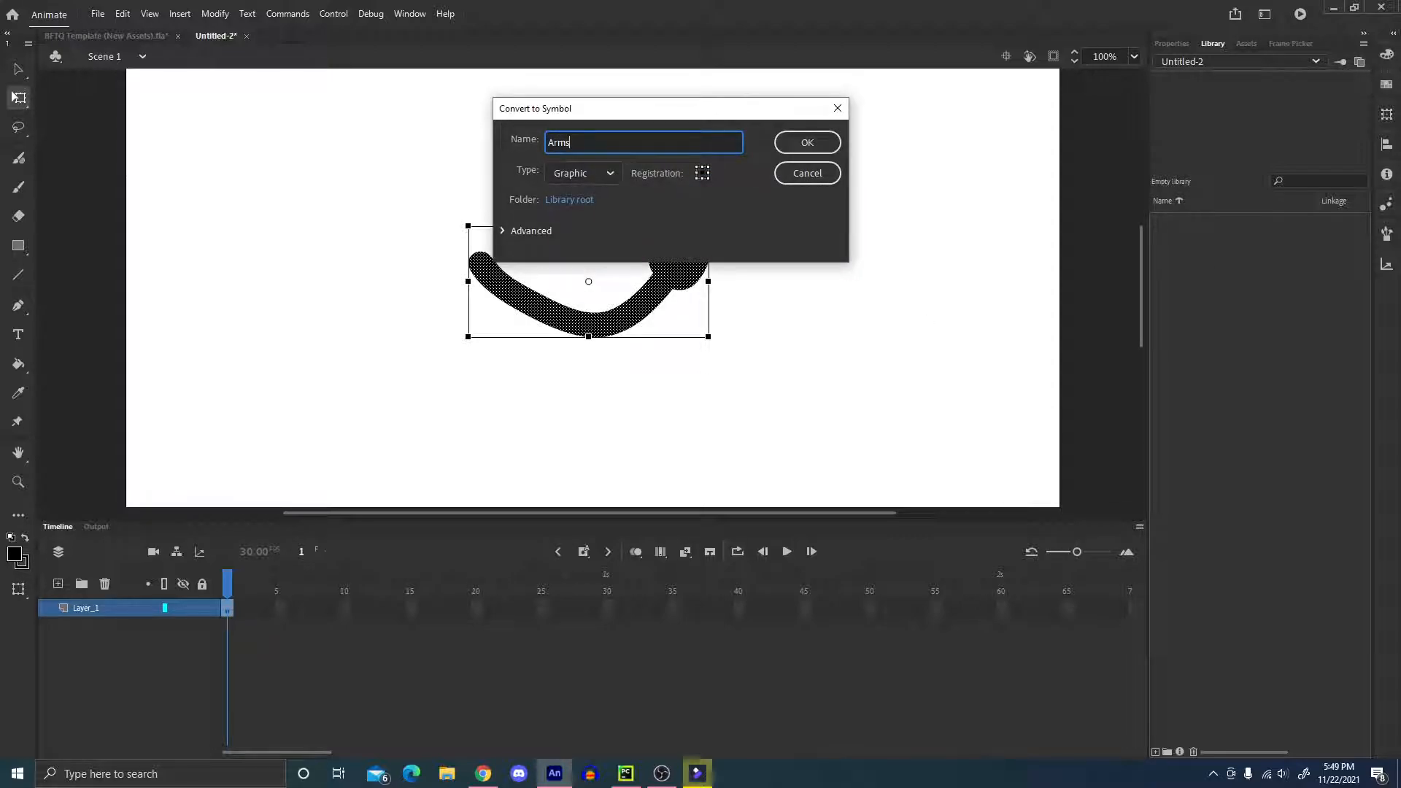
{"action": "key", "text": "Return"}
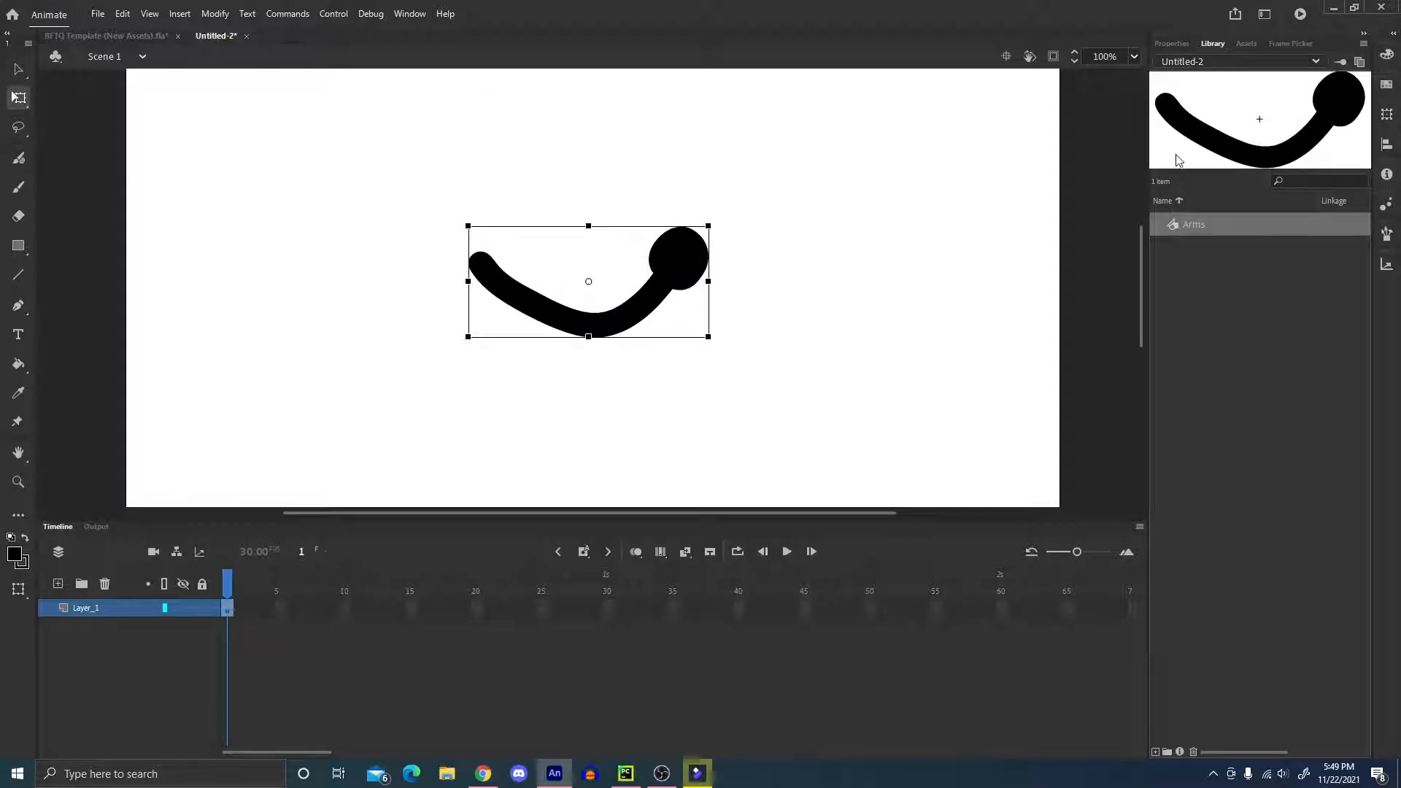
Open the Arms symbol for editing and insert a keyframe at frame 2 with a copy of the arm.
{"action": "double_click", "coordinate": [1172, 223]}
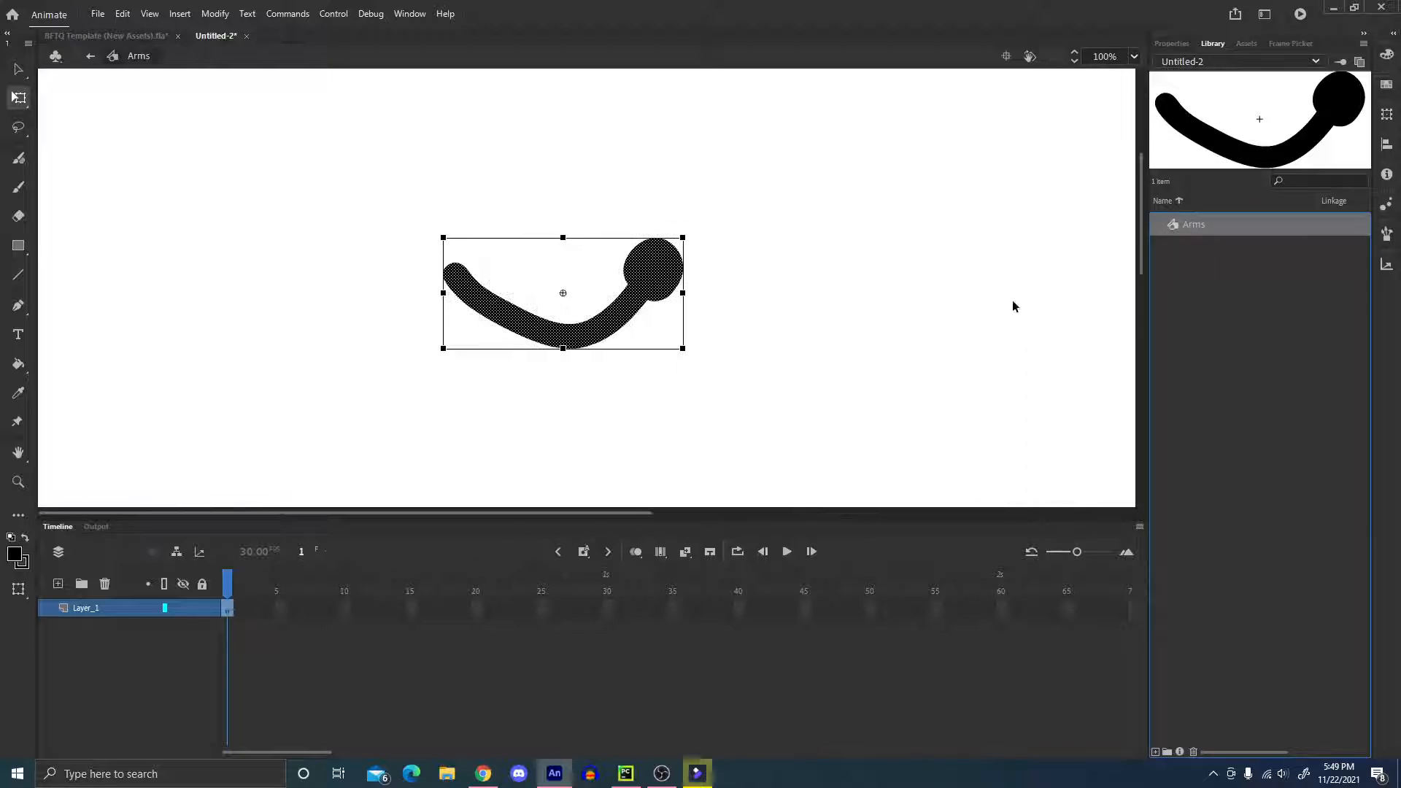
{"action": "left_click", "coordinate": [241, 609]}
{"action": "key", "text": "F6"}
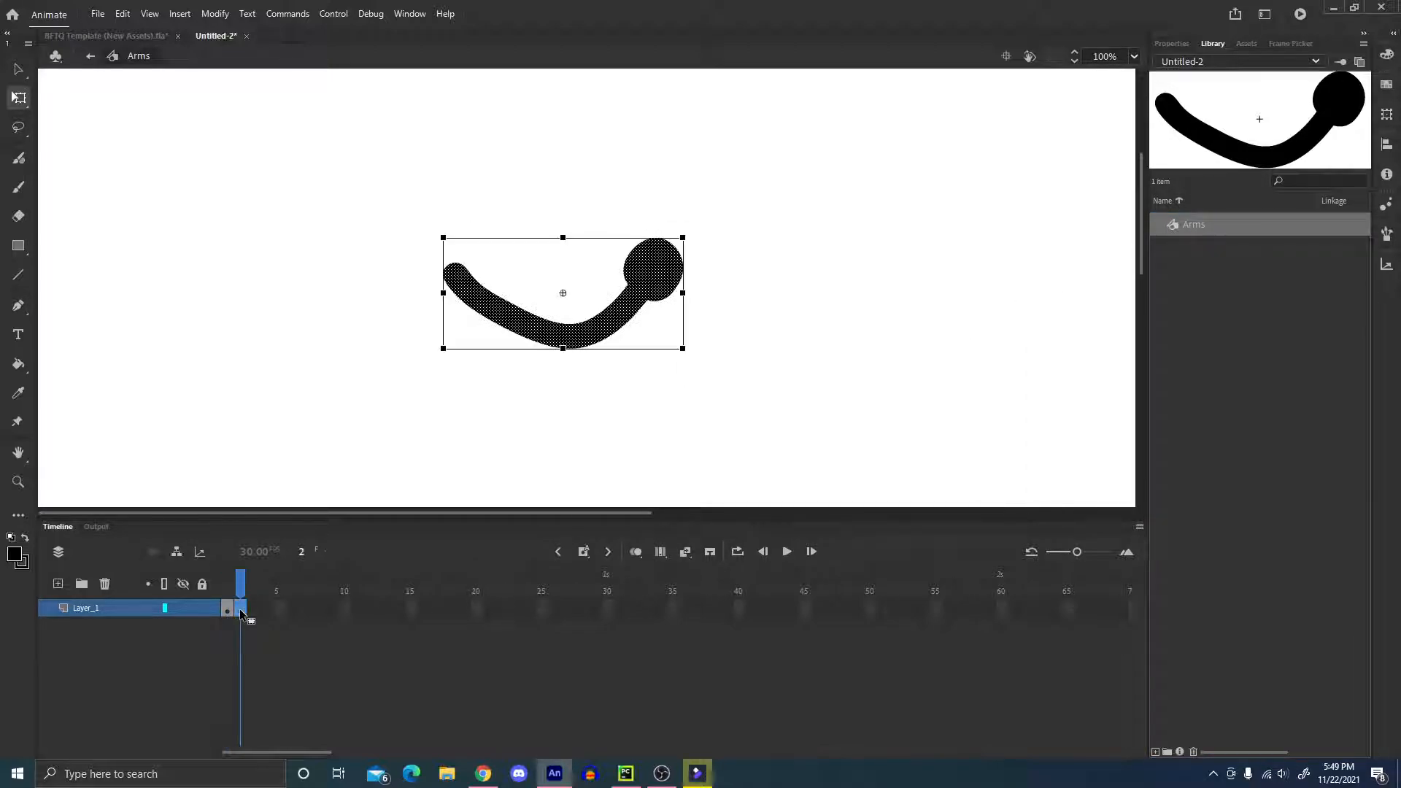
{"action": "key", "text": "Delete"}
{"action": "key", "text": "b"}
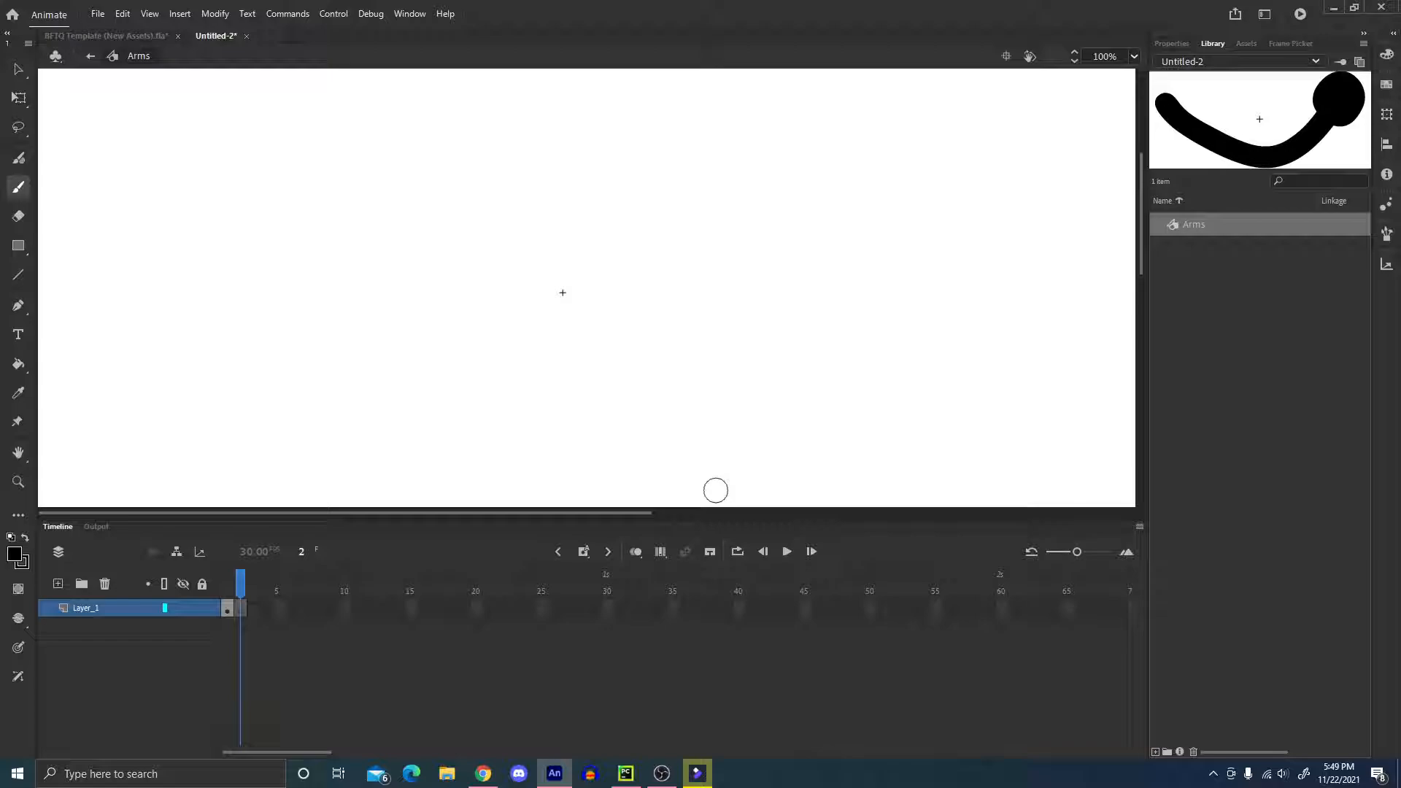
{"action": "left_click", "coordinate": [636, 560]}
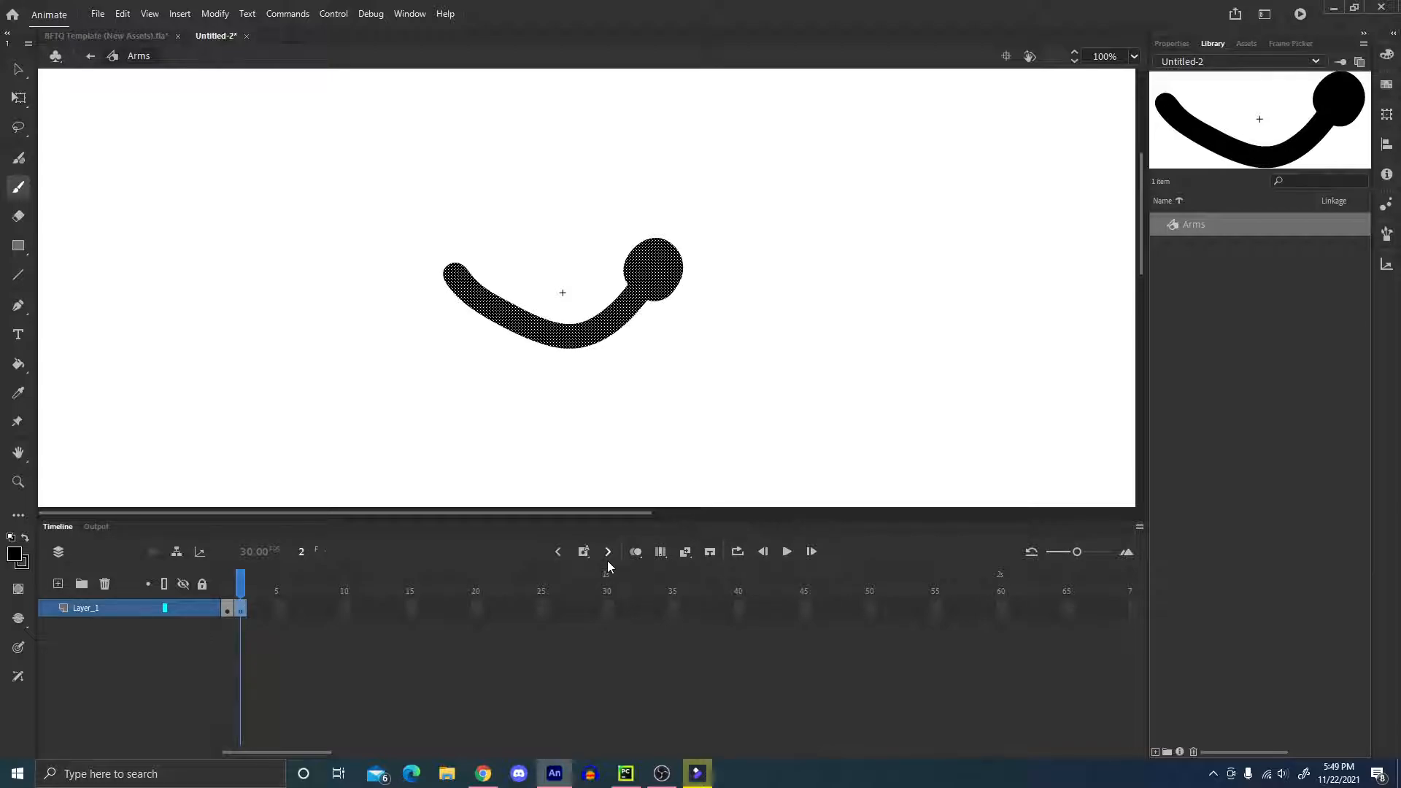
Try flipping the arm in frame 2 horizontally and remove that transform.
{"action": "key", "text": "q"}
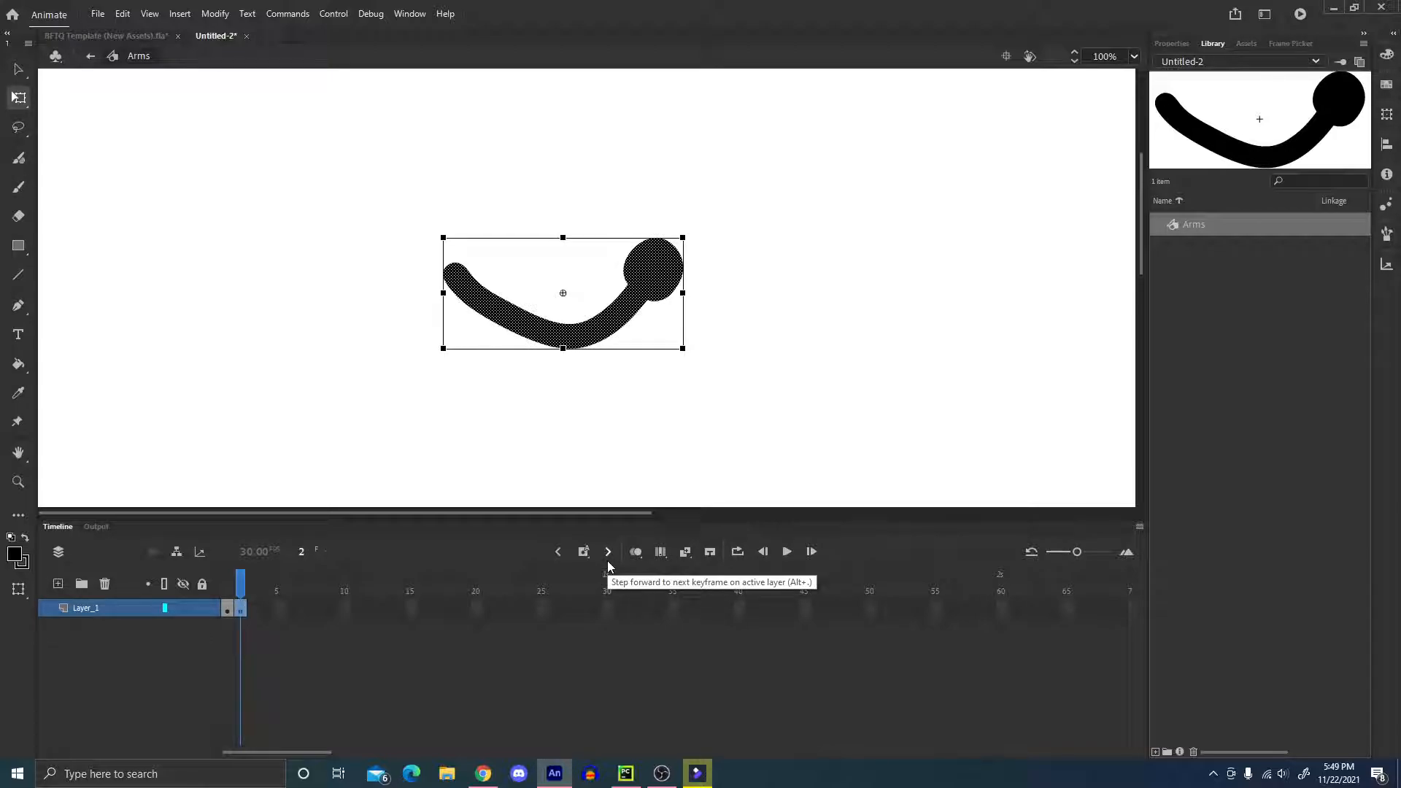
{"action": "right_click", "coordinate": [647, 271]}
{"action": "mouse_move", "coordinate": [732, 532]}
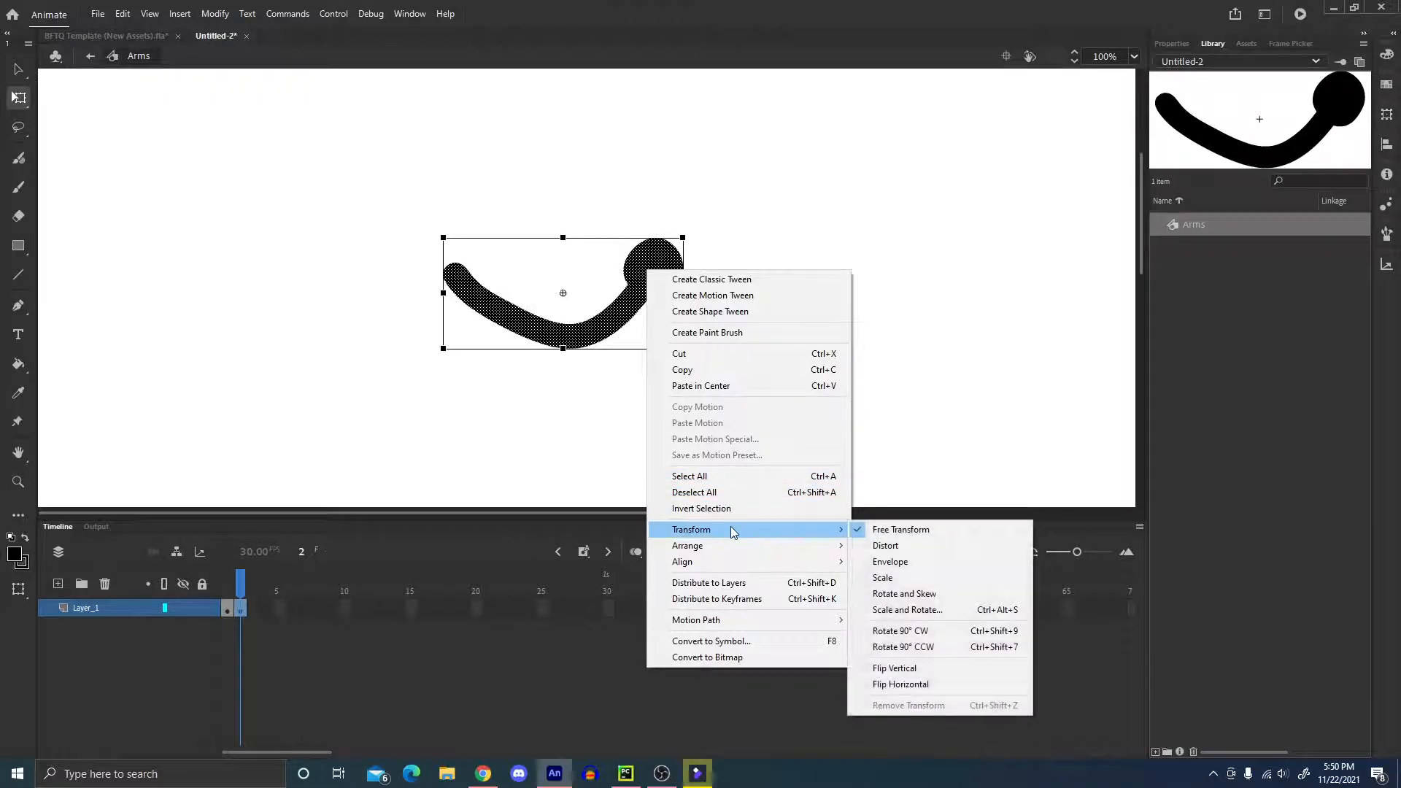
{"action": "left_click", "coordinate": [956, 683]}
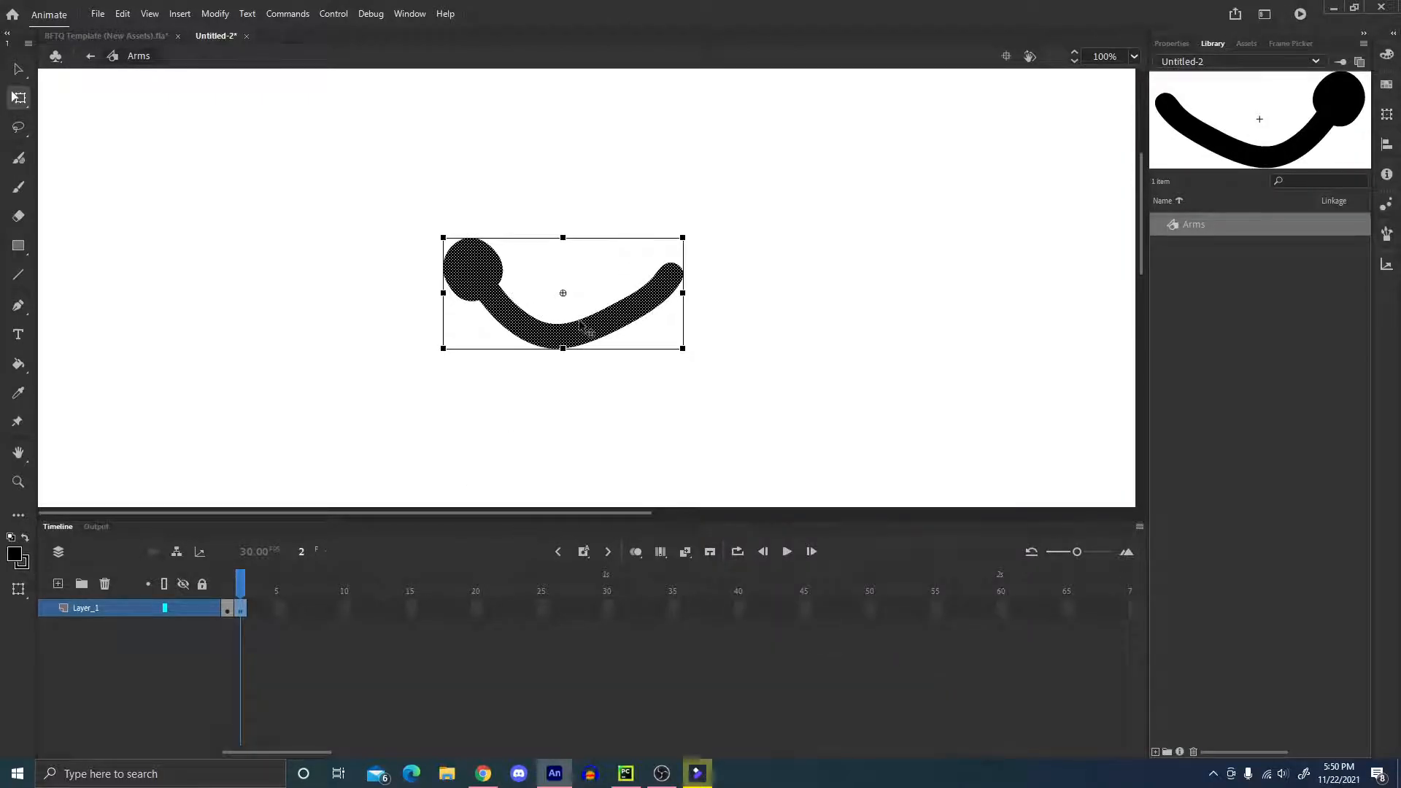
{"action": "right_click", "coordinate": [582, 321]}
{"action": "mouse_move", "coordinate": [675, 583]}
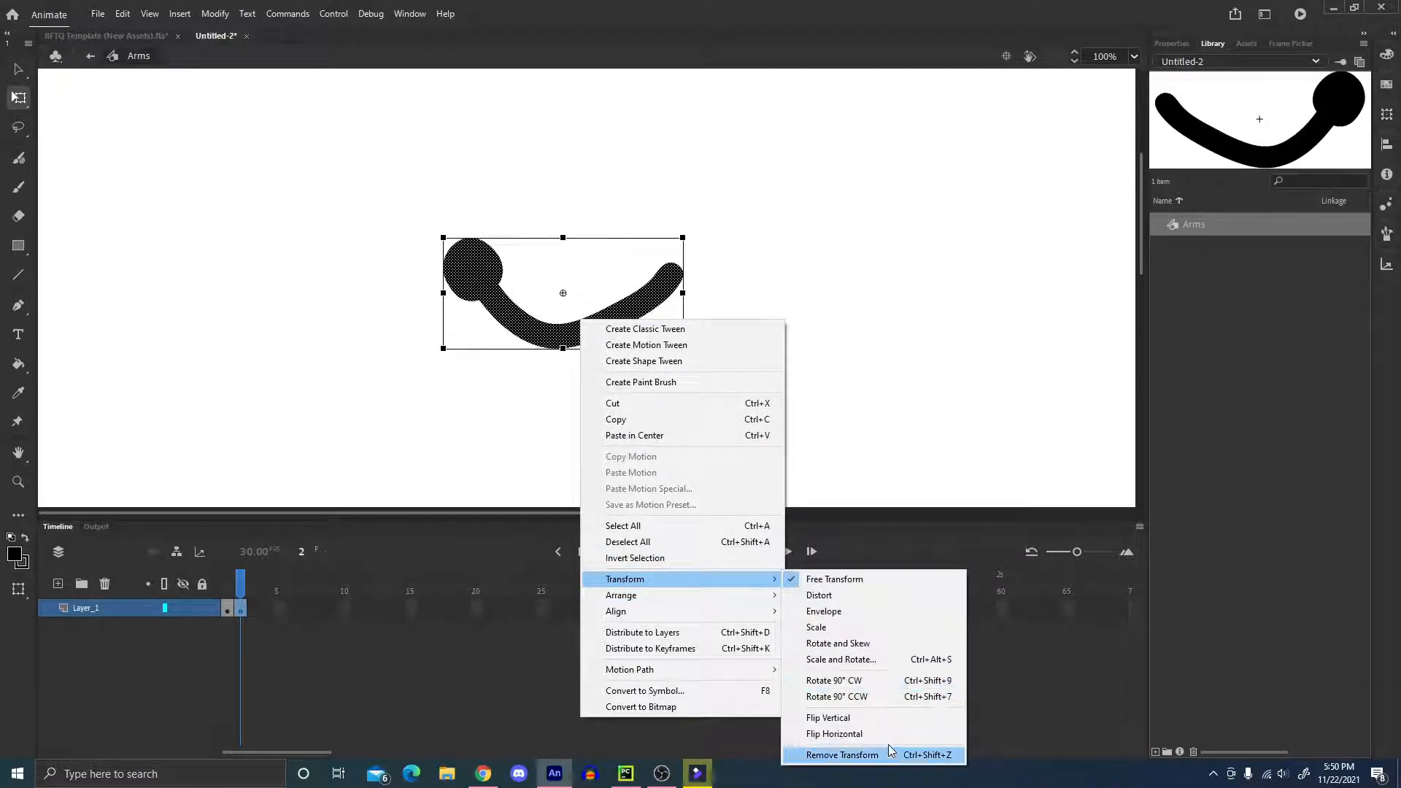
{"action": "left_click", "coordinate": [860, 755]}
Flip the arm in frame 2 vertically and deselect it.
{"action": "right_click", "coordinate": [638, 298]}
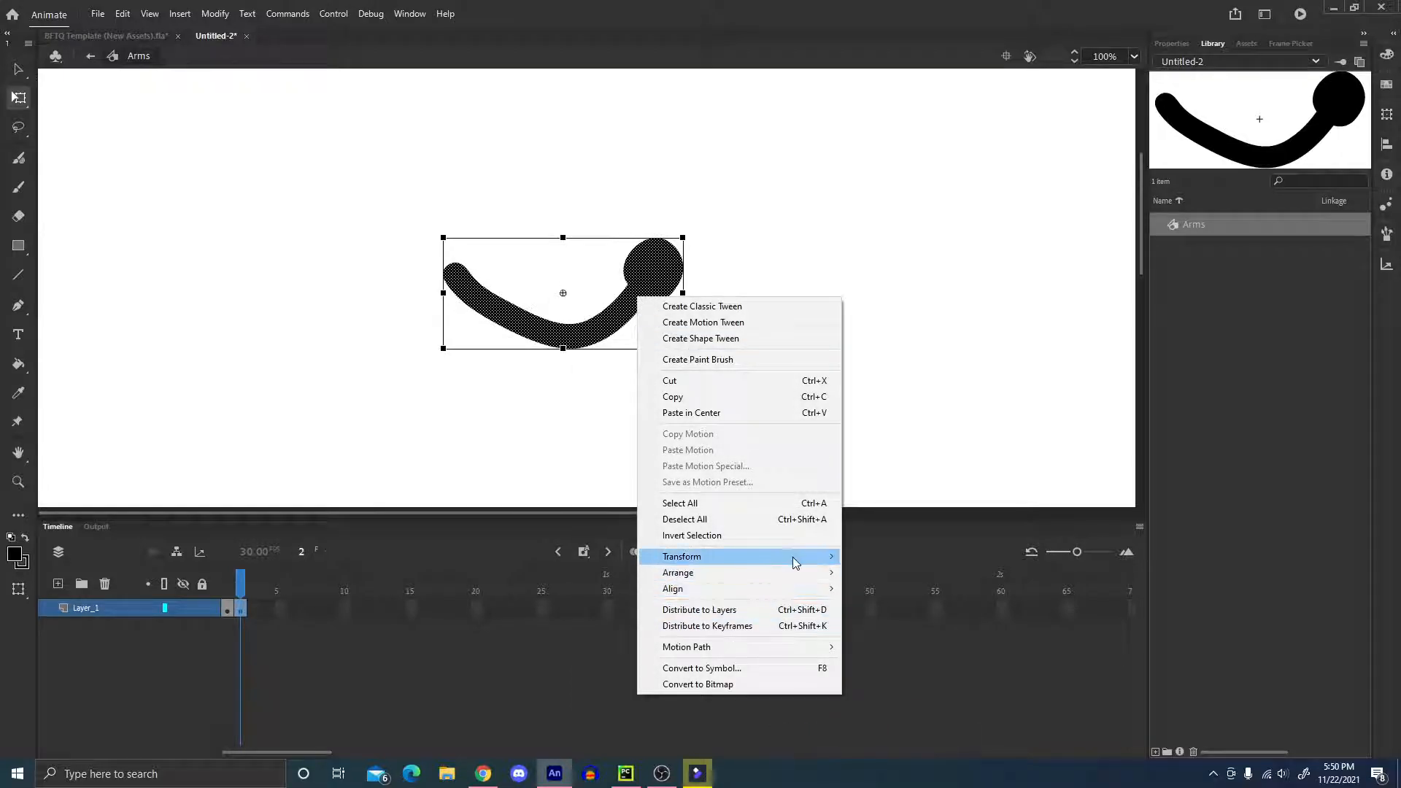
{"action": "mouse_move", "coordinate": [791, 558]}
{"action": "left_click", "coordinate": [894, 694]}
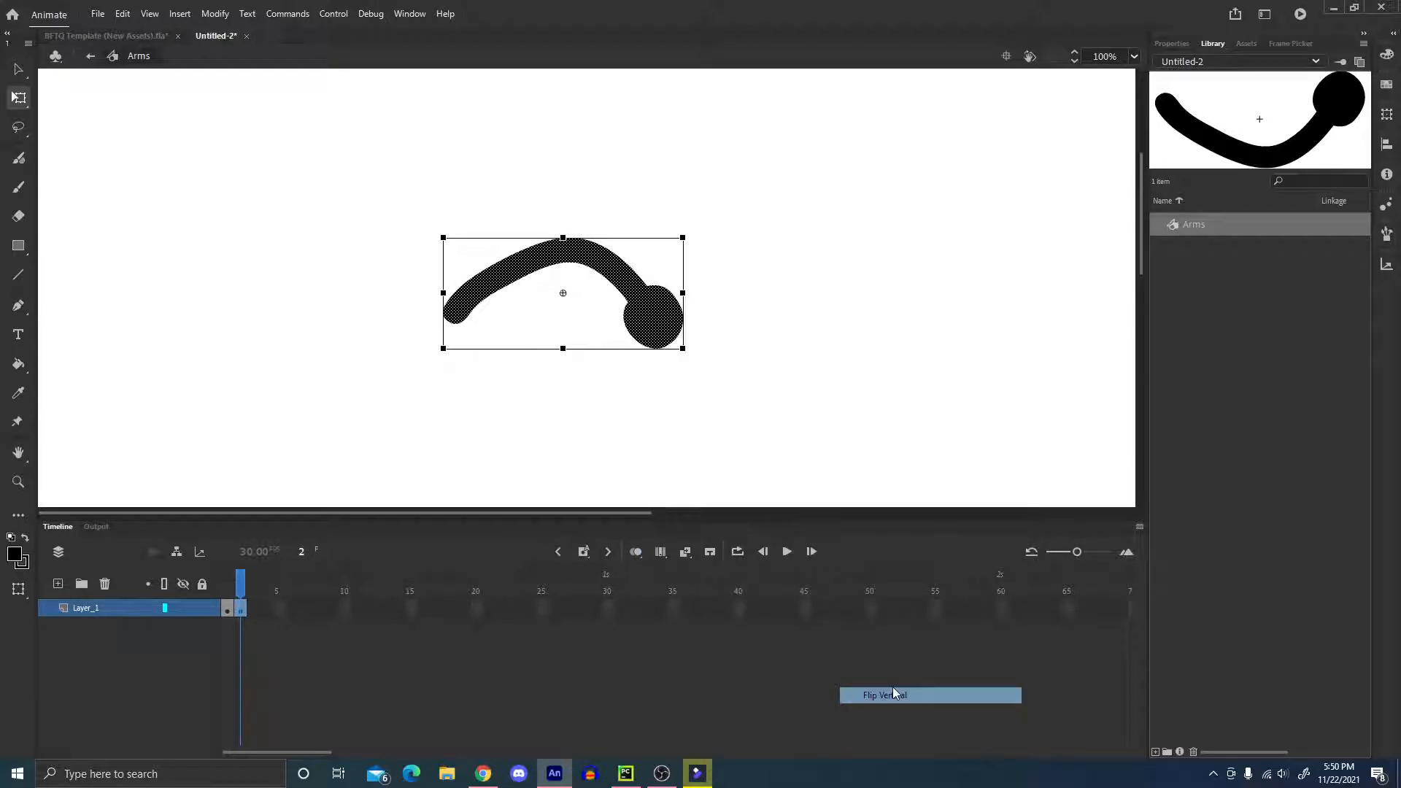
{"action": "left_click", "coordinate": [707, 350]}
{"action": "mouse_move", "coordinate": [241, 591]}
{"action": "left_mouse_down"}
{"action": "mouse_move", "coordinate": [223, 590]}
{"action": "mouse_move", "coordinate": [257, 580]}
{"action": "mouse_move", "coordinate": [226, 589]}
{"action": "mouse_move", "coordinate": [241, 588]}
{"action": "left_mouse_up"}
Insert a keyframe at frame 3, delete its copied arm and turn on onion skinning.
{"action": "left_click", "coordinate": [639, 287]}
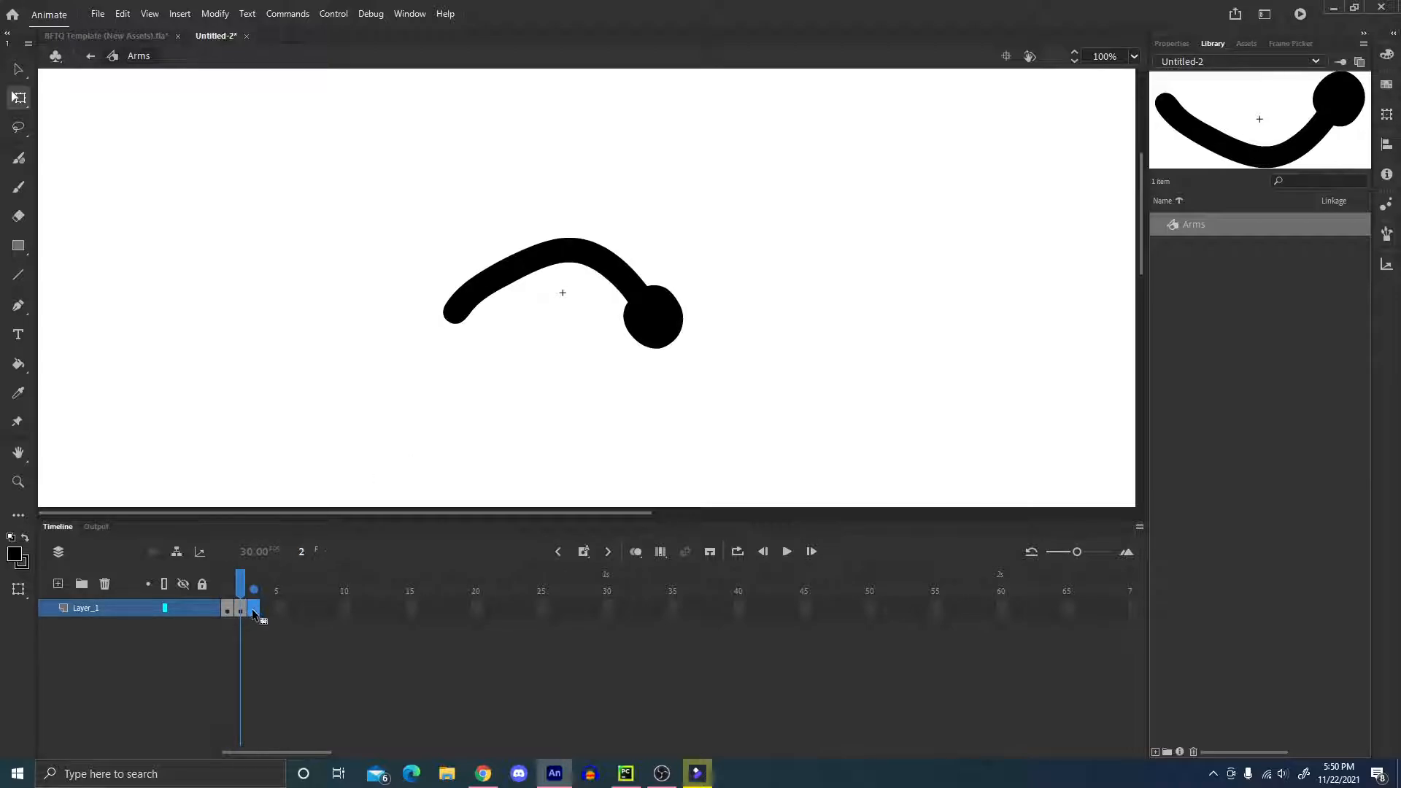
{"action": "key", "text": "F6"}
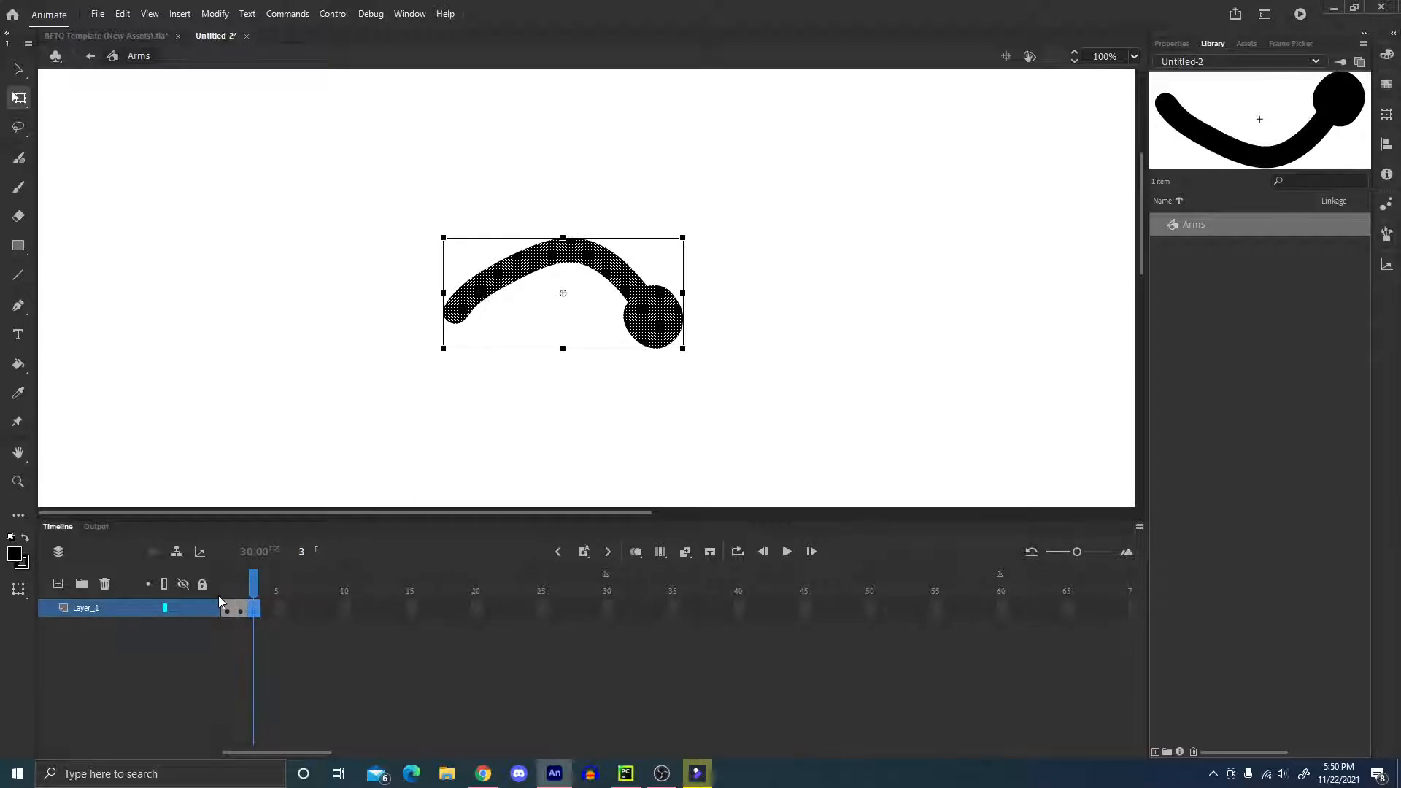
{"action": "key", "text": "Delete"}
{"action": "key", "text": "b"}
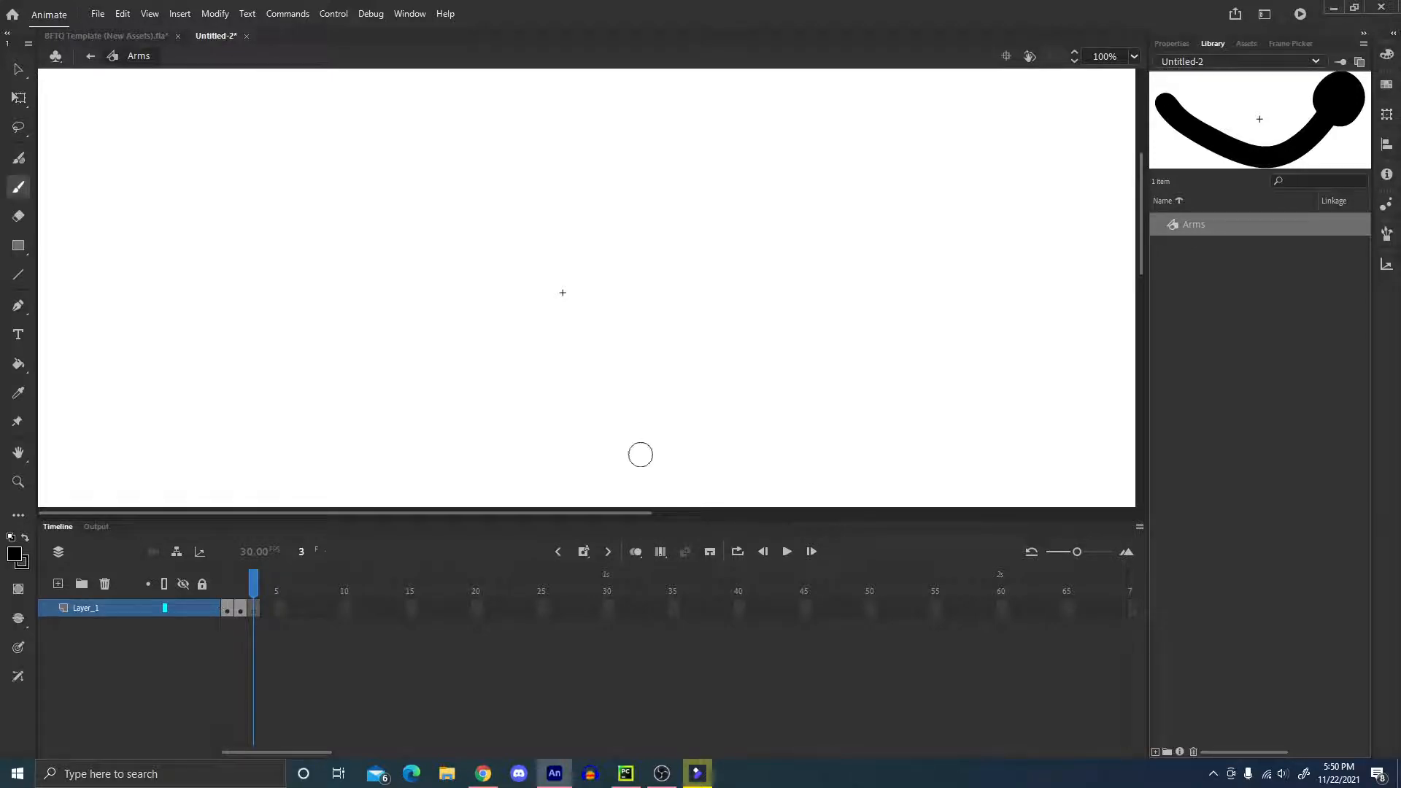
{"action": "left_click", "coordinate": [635, 551]}
Brush a nearly straight horizontal arm with a rounded hand in frame 3, running between the two onion-skinned arms.
{"action": "left_click_drag", "start_coordinate": [458, 296], "coordinate": [652, 293]}
{"action": "key", "text": "ctrl+z"}
{"action": "key", "text": "ctrl+z"}
{"action": "key", "text": "ctrl+z"}
{"action": "key", "text": "ctrl+z"}
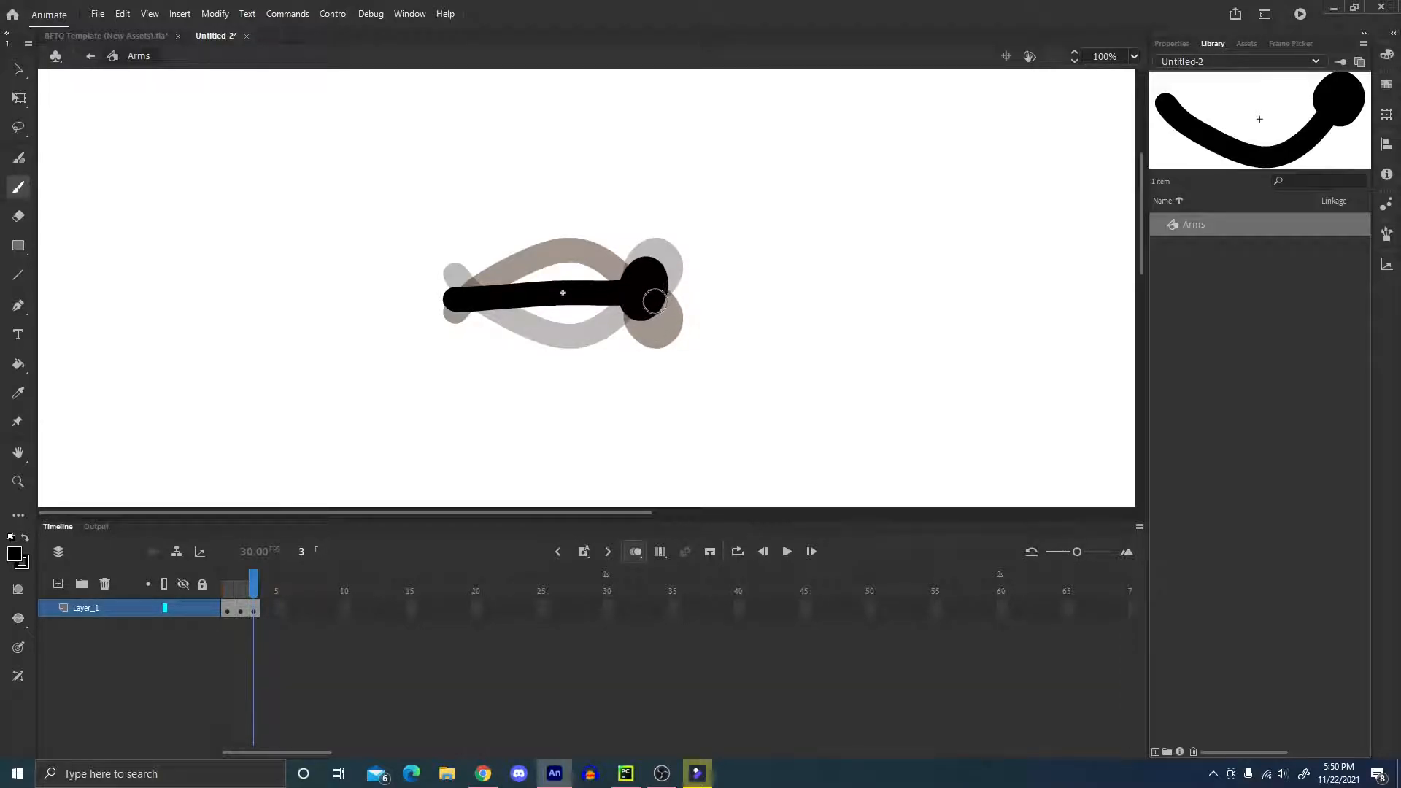
Insert a keyframe at frame 4 and delete its copied arm, leaving the brush ready.
{"action": "key", "text": "q"}
{"action": "left_click", "coordinate": [642, 306]}
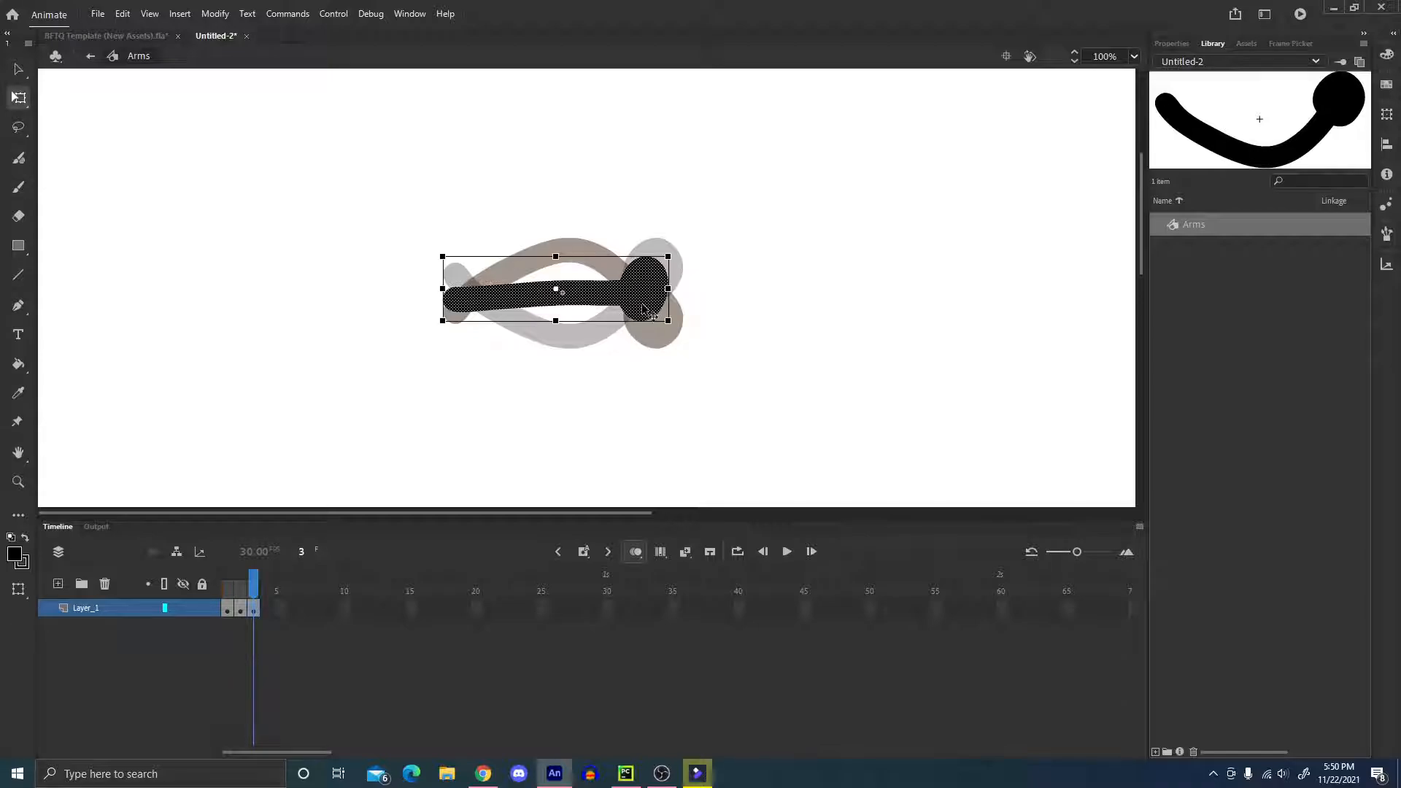
{"action": "key", "text": "F6"}
{"action": "key", "text": "period"}
{"action": "key", "text": "Delete"}
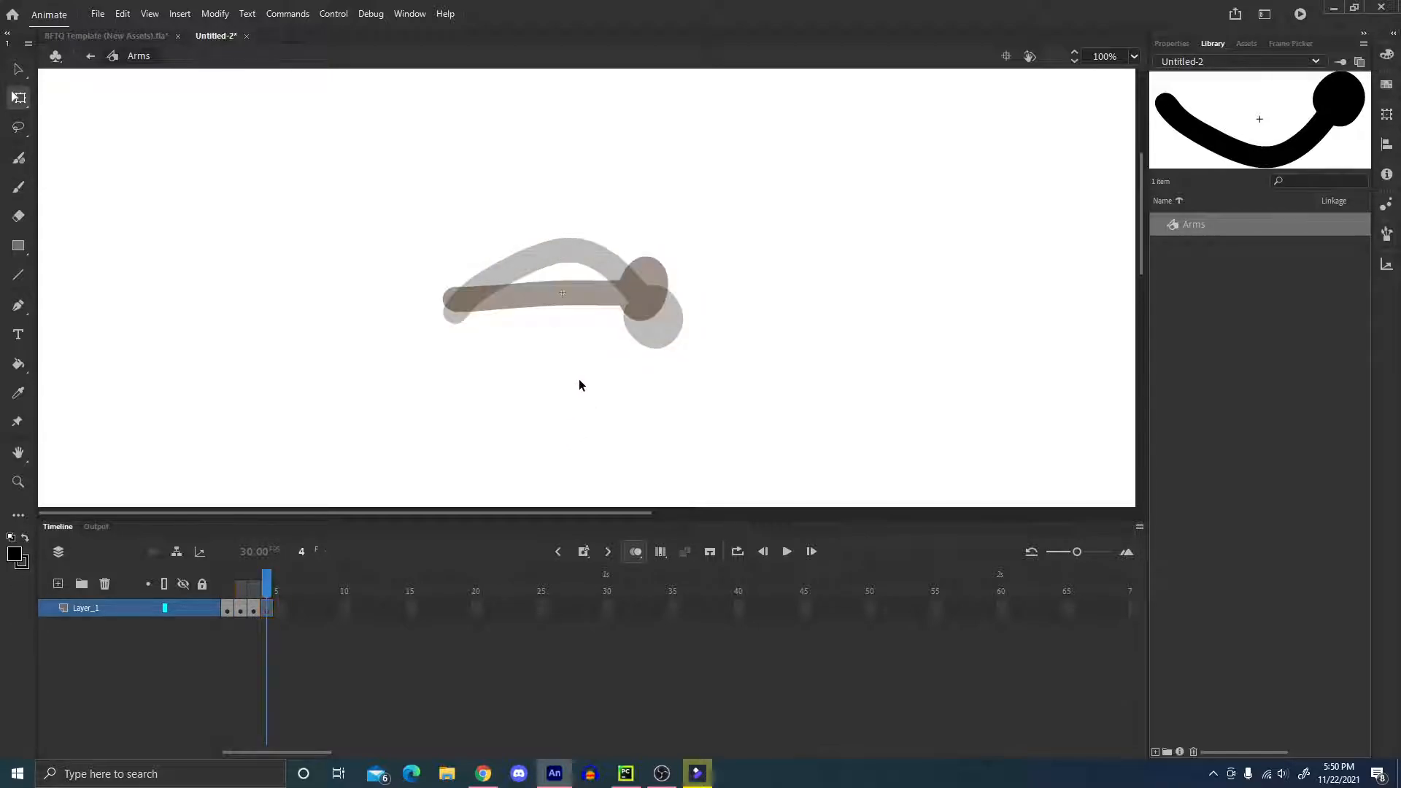
{"action": "key", "text": "b"}
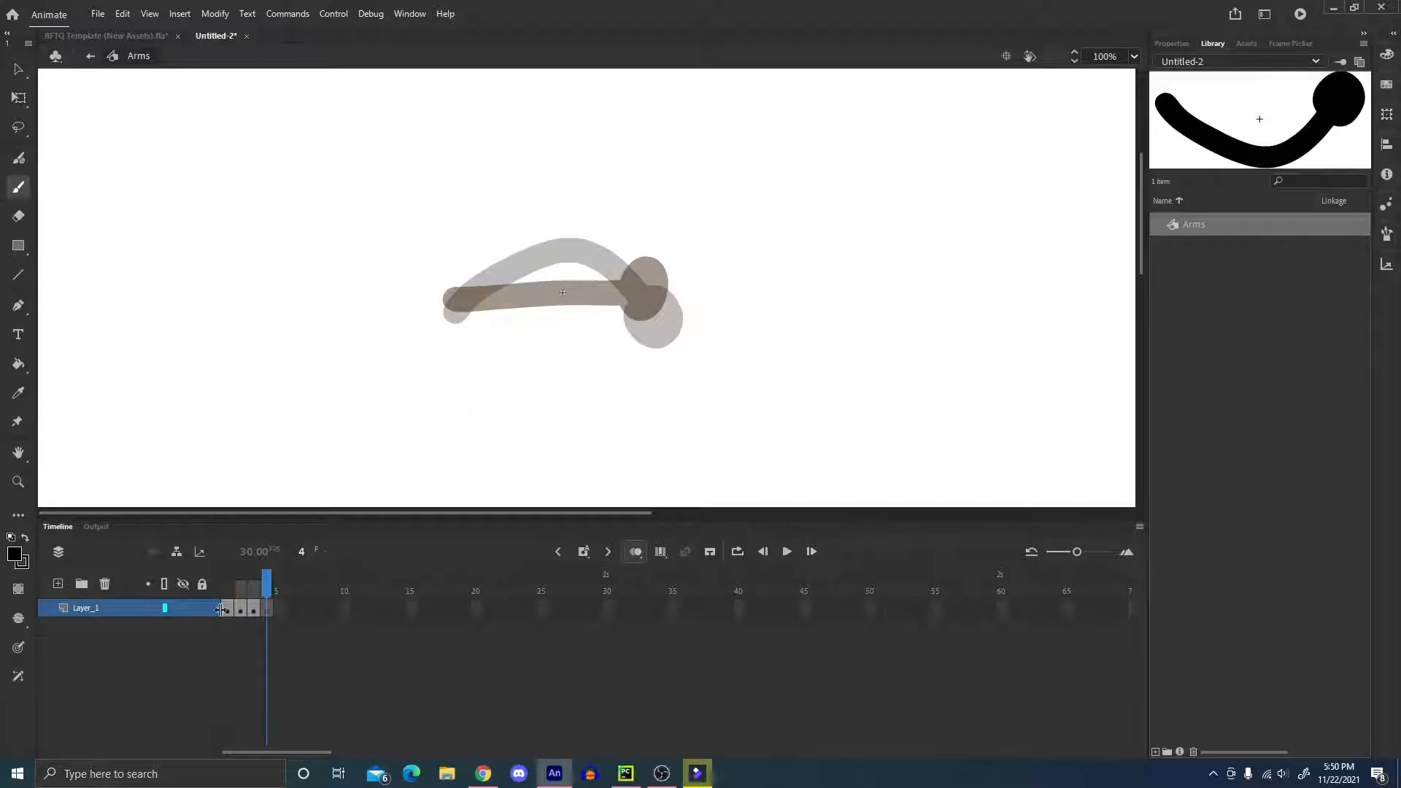
Try several brush versions of a sagging bent arm in frame 4 over the onion-skinned poses.
{"action": "key", "text": "comma"}
{"action": "key", "text": "period"}
{"action": "mouse_move", "coordinate": [465, 300]}
{"action": "left_mouse_down"}
{"action": "mouse_move", "coordinate": [502, 368]}
{"action": "mouse_move", "coordinate": [630, 307]}
{"action": "left_mouse_up"}
{"action": "key", "text": "ctrl+z"}
{"action": "left_click_drag", "start_coordinate": [458, 308], "coordinate": [614, 356]}
{"action": "key", "text": "ctrl+z"}
{"action": "mouse_move", "coordinate": [453, 304]}
{"action": "left_mouse_down"}
{"action": "mouse_move", "coordinate": [599, 327]}
{"action": "mouse_move", "coordinate": [627, 299]}
{"action": "left_mouse_up"}
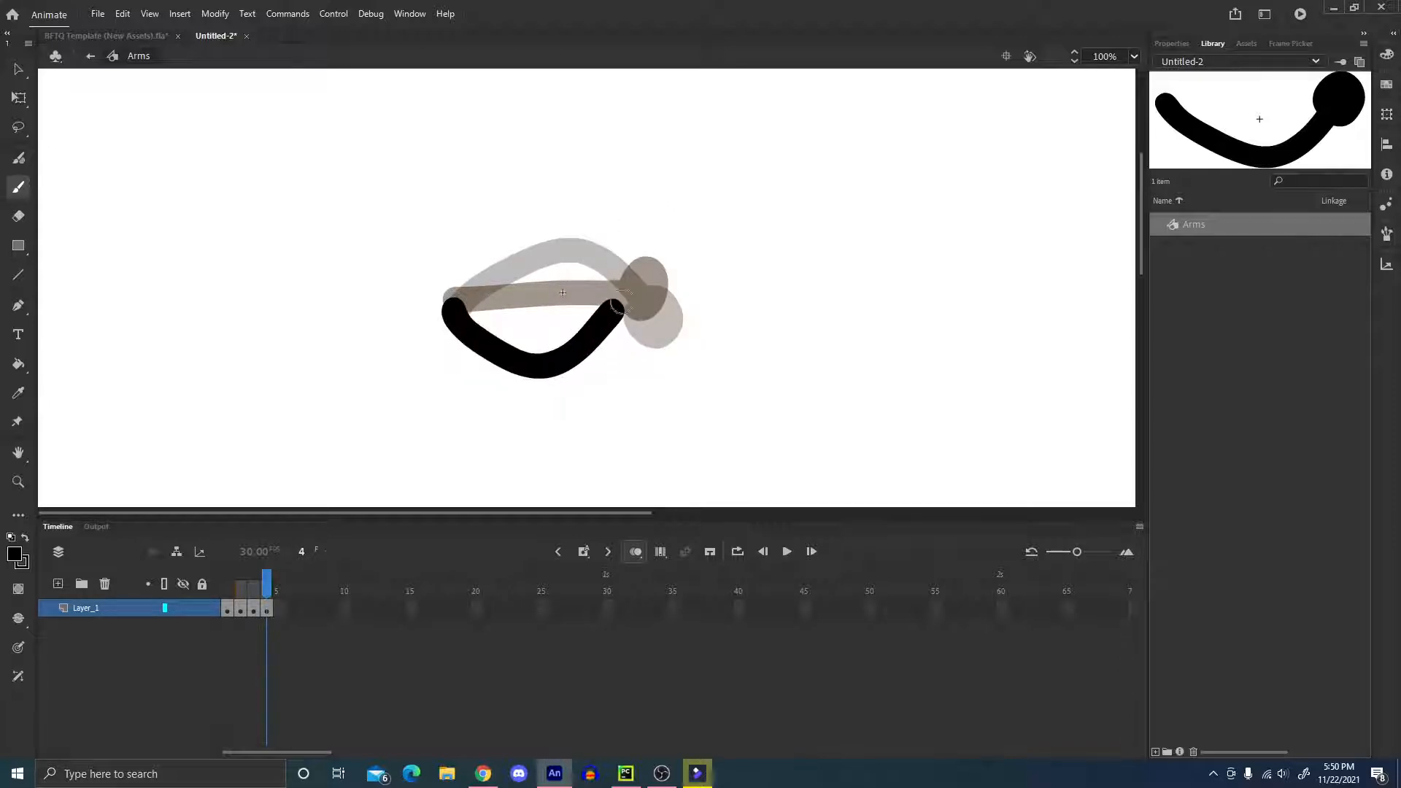
{"action": "key", "text": "ctrl+z"}
{"action": "mouse_move", "coordinate": [459, 299]}
{"action": "left_mouse_down"}
{"action": "mouse_move", "coordinate": [634, 299]}
{"action": "mouse_move", "coordinate": [653, 280]}
{"action": "mouse_move", "coordinate": [479, 335]}
{"action": "mouse_move", "coordinate": [657, 306]}
{"action": "mouse_move", "coordinate": [647, 319]}
{"action": "mouse_move", "coordinate": [661, 323]}
{"action": "left_mouse_up"}
{"action": "key", "text": "ctrl+z"}
{"action": "key", "text": "ctrl+z"}
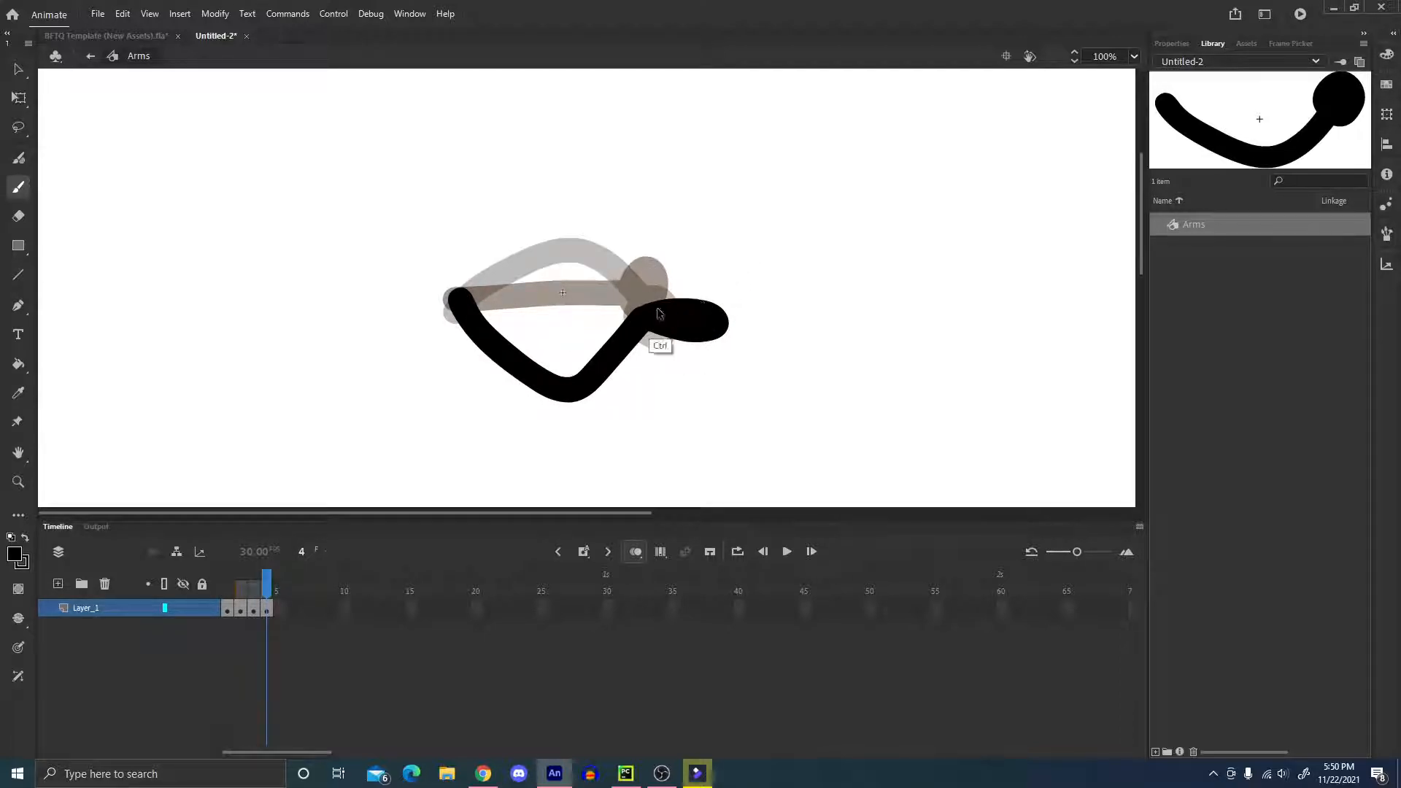
{"action": "key", "text": "ctrl+z"}
{"action": "key", "text": "ctrl+z"}
Brush an arm in frame 4 that sags in a shallow curve and ends in an elongated hand pointing right.
{"action": "mouse_move", "coordinate": [459, 303]}
{"action": "left_mouse_down"}
{"action": "mouse_move", "coordinate": [560, 348]}
{"action": "mouse_move", "coordinate": [675, 298]}
{"action": "mouse_move", "coordinate": [469, 304]}
{"action": "mouse_move", "coordinate": [675, 292]}
{"action": "mouse_move", "coordinate": [700, 321]}
{"action": "mouse_move", "coordinate": [668, 299]}
{"action": "left_mouse_up"}
{"action": "key", "text": "ctrl+z"}
{"action": "key", "text": "ctrl+z"}
{"action": "key", "text": "ctrl+z"}
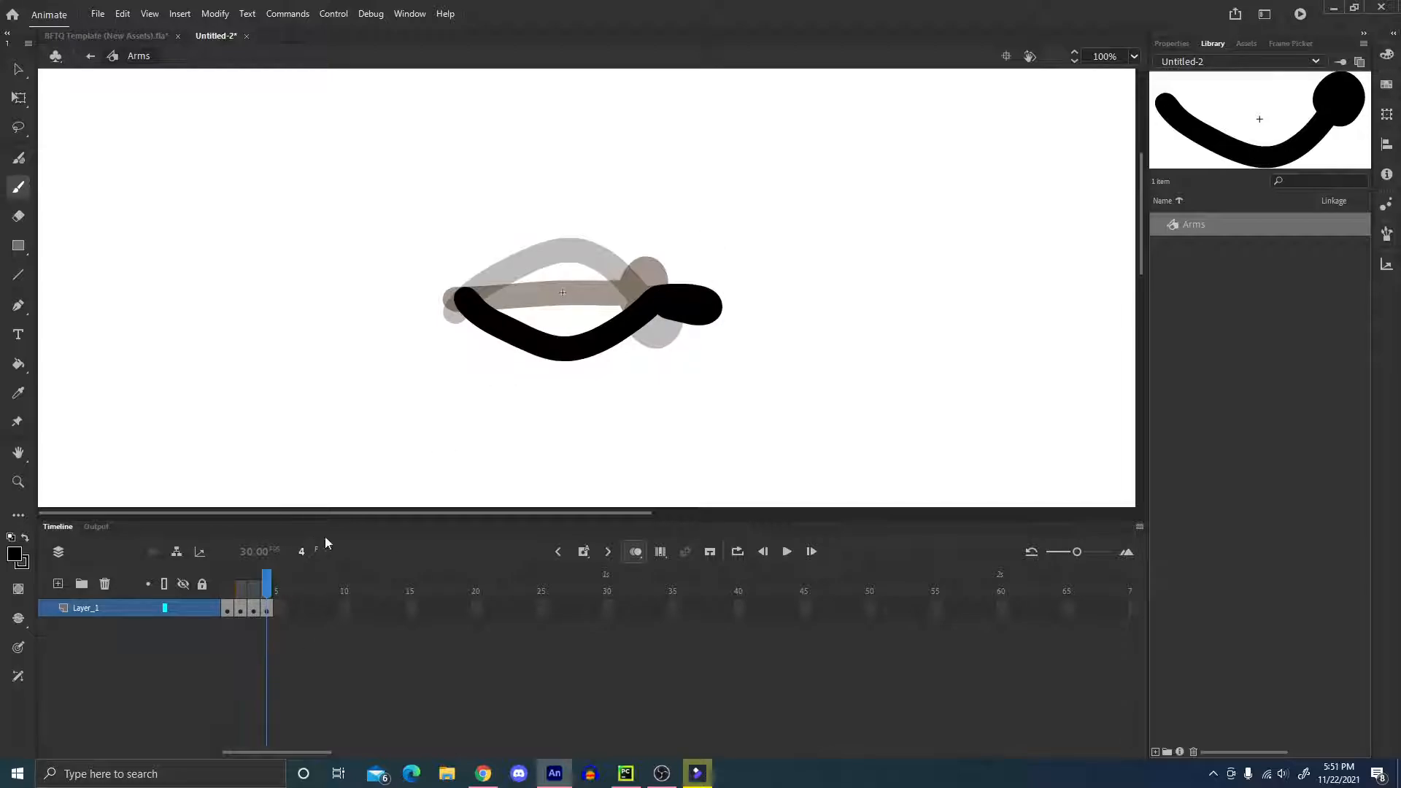
Insert a keyframe at frame 5 holding a copy of the frame 4 arm.
{"action": "key", "text": "q"}
{"action": "key", "text": "F6"}
{"action": "left_click", "coordinate": [578, 358]}
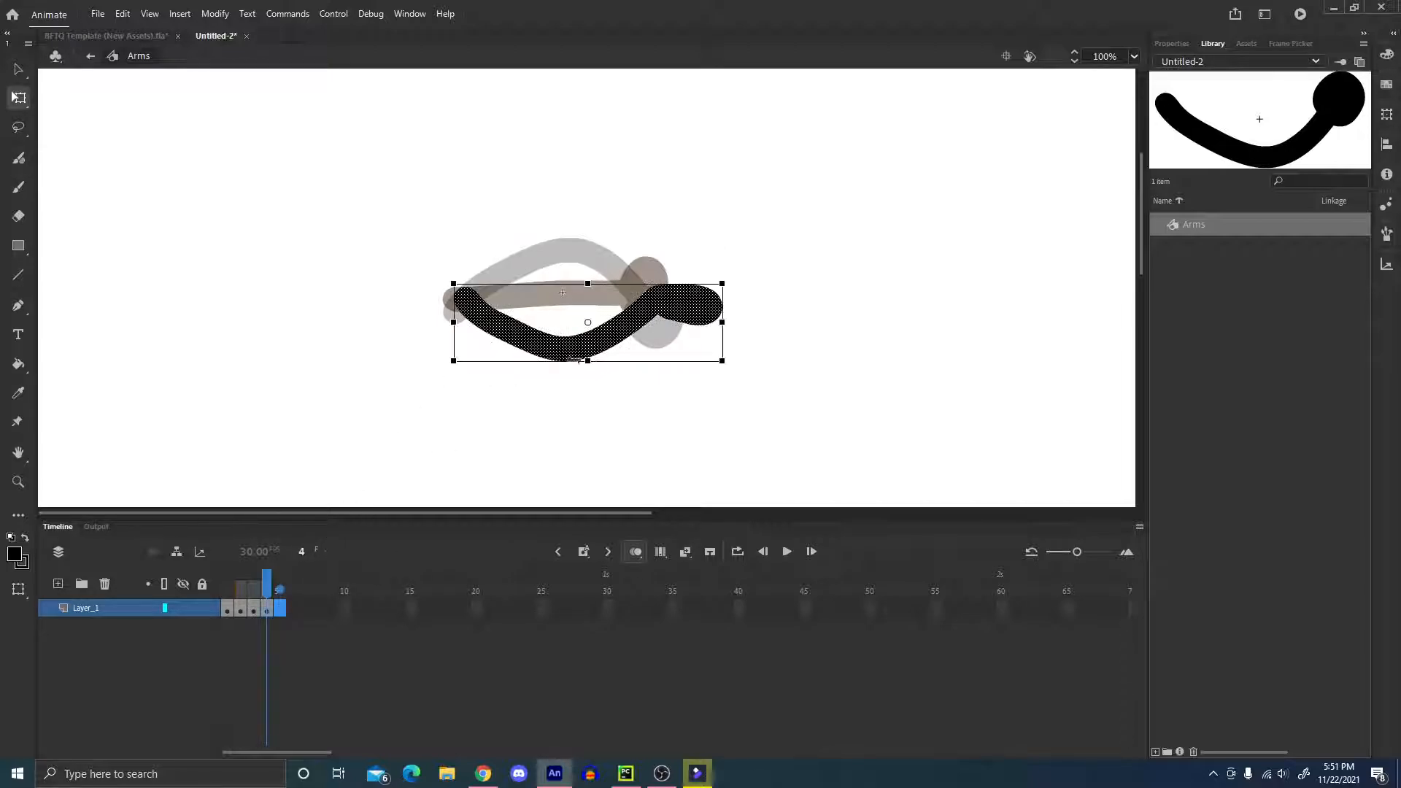
{"action": "key", "text": "period"}
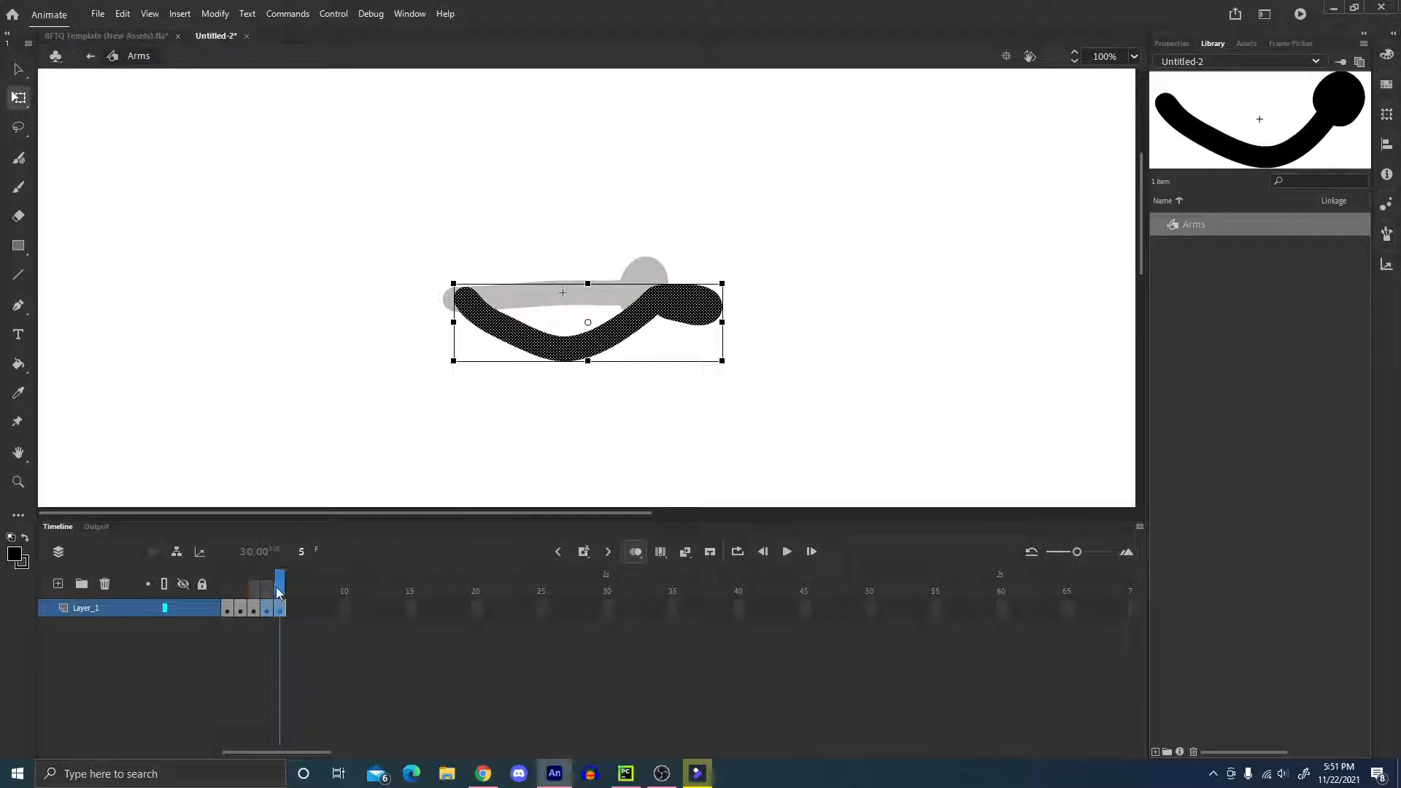
{"action": "left_click", "coordinate": [404, 457]}
Try to flip the arm in frame 5 horizontally.
{"action": "left_click", "coordinate": [661, 297]}
{"action": "right_click", "coordinate": [692, 301]}
{"action": "mouse_move", "coordinate": [768, 565]}
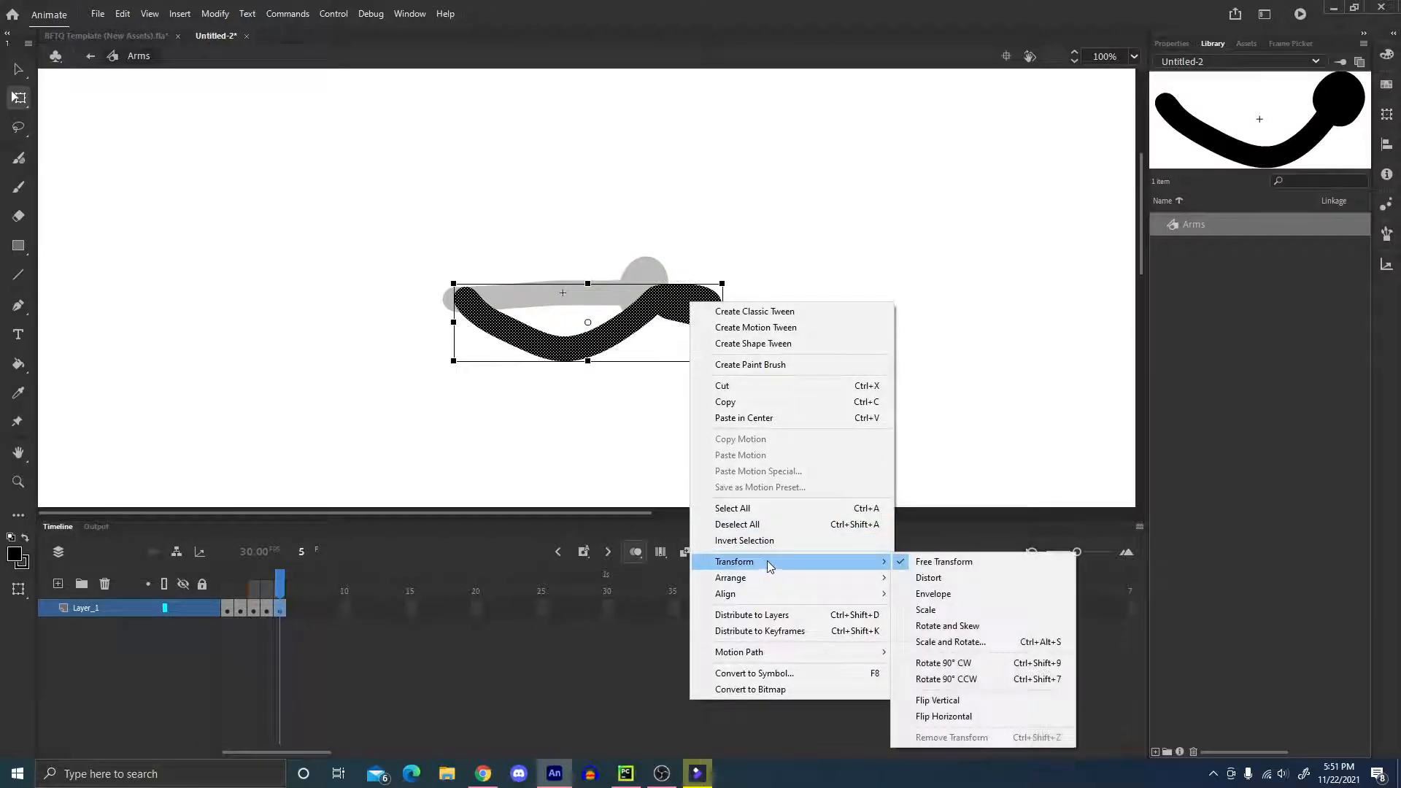
{"action": "left_click", "coordinate": [971, 718]}
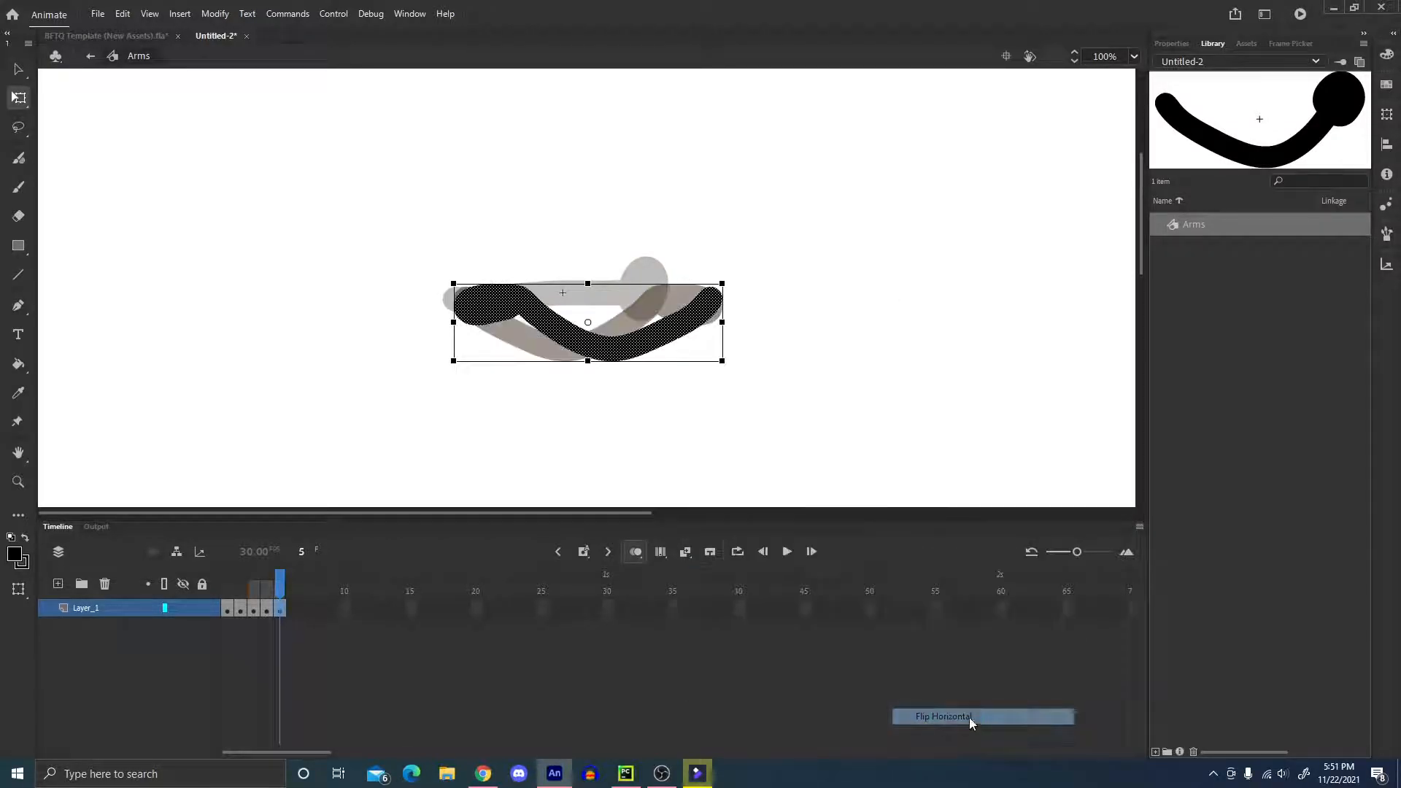
Flip the arm in frame 5 vertically and step through the symbol's frames to check the poses.
{"action": "right_click", "coordinate": [680, 306]}
{"action": "mouse_move", "coordinate": [836, 567]}
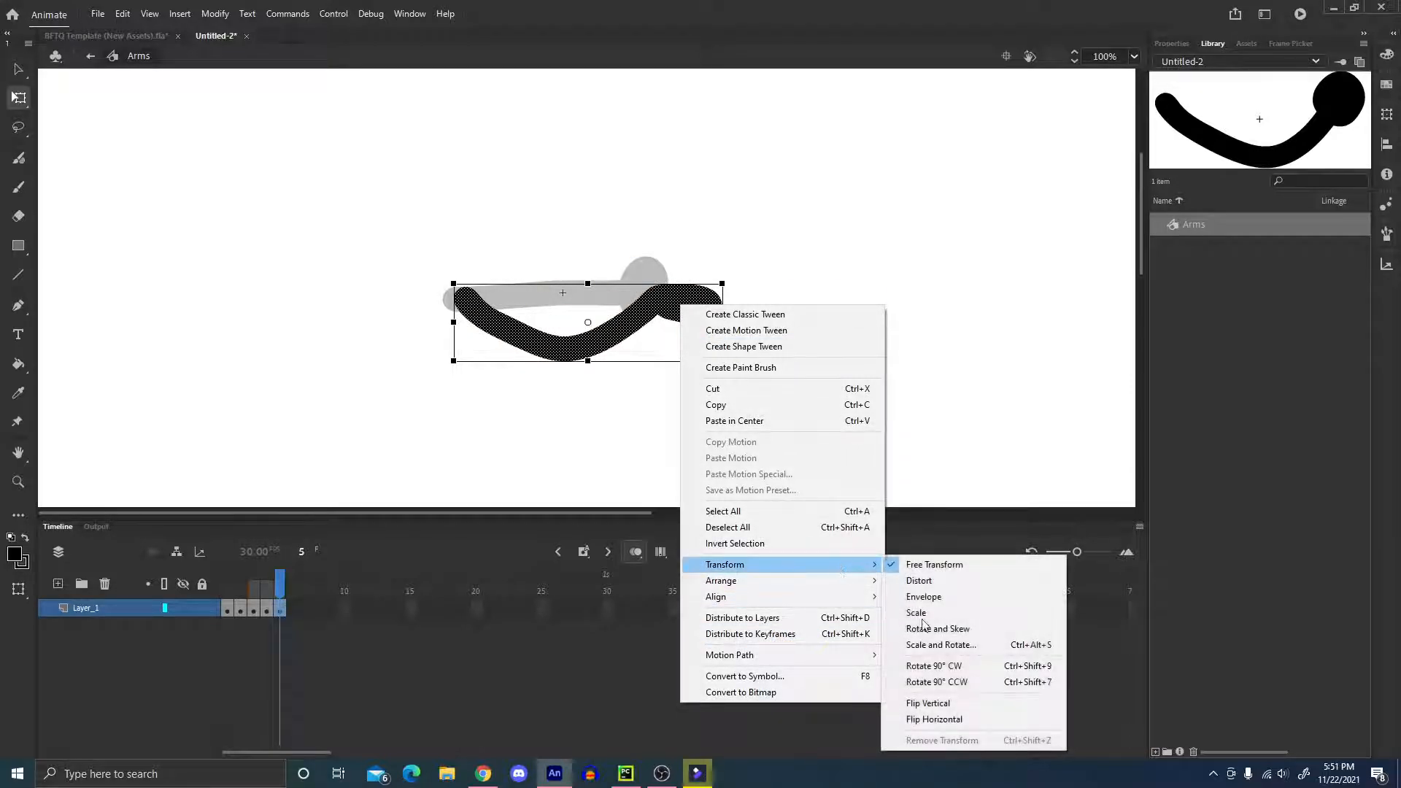
{"action": "left_click", "coordinate": [963, 702]}
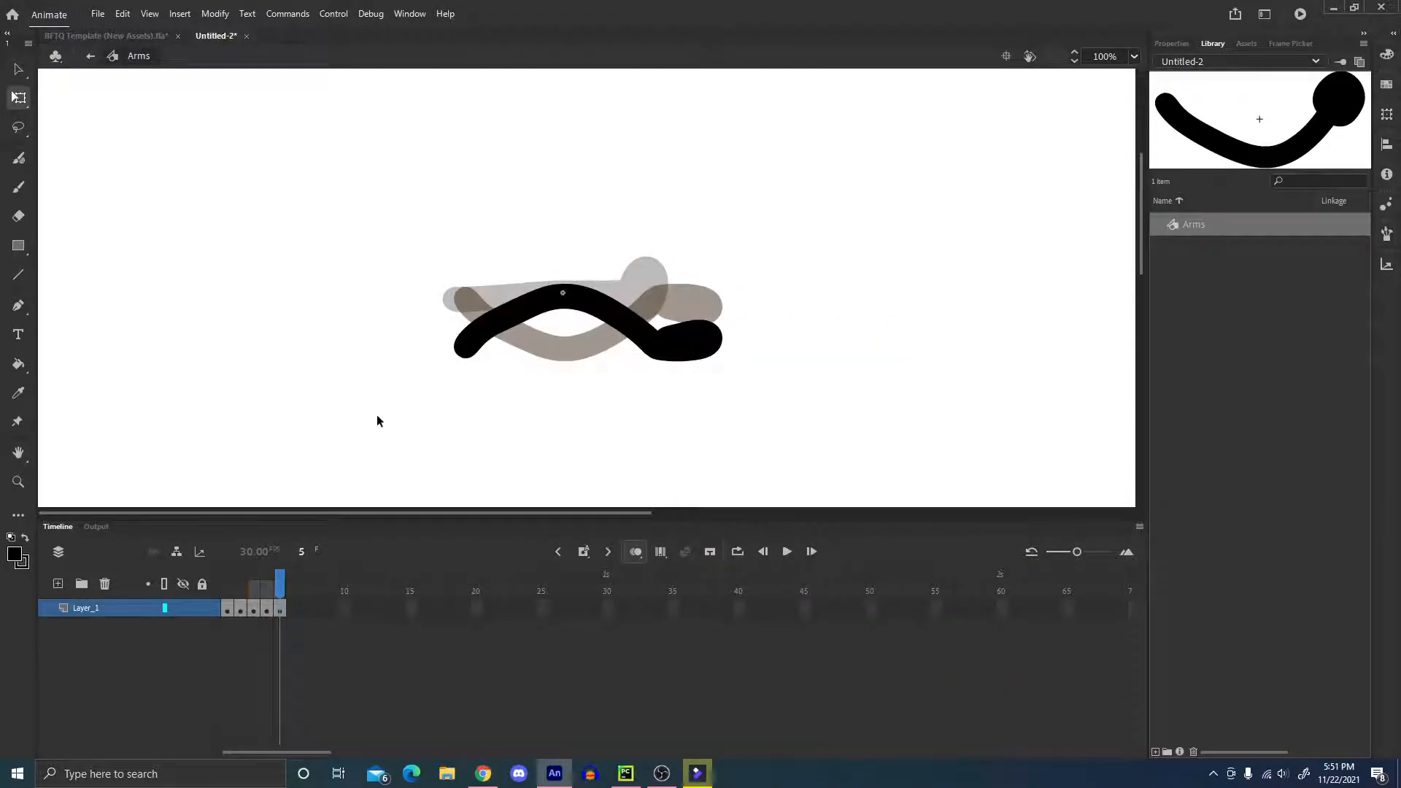
{"action": "left_click_drag", "start_coordinate": [287, 576], "coordinate": [238, 582]}
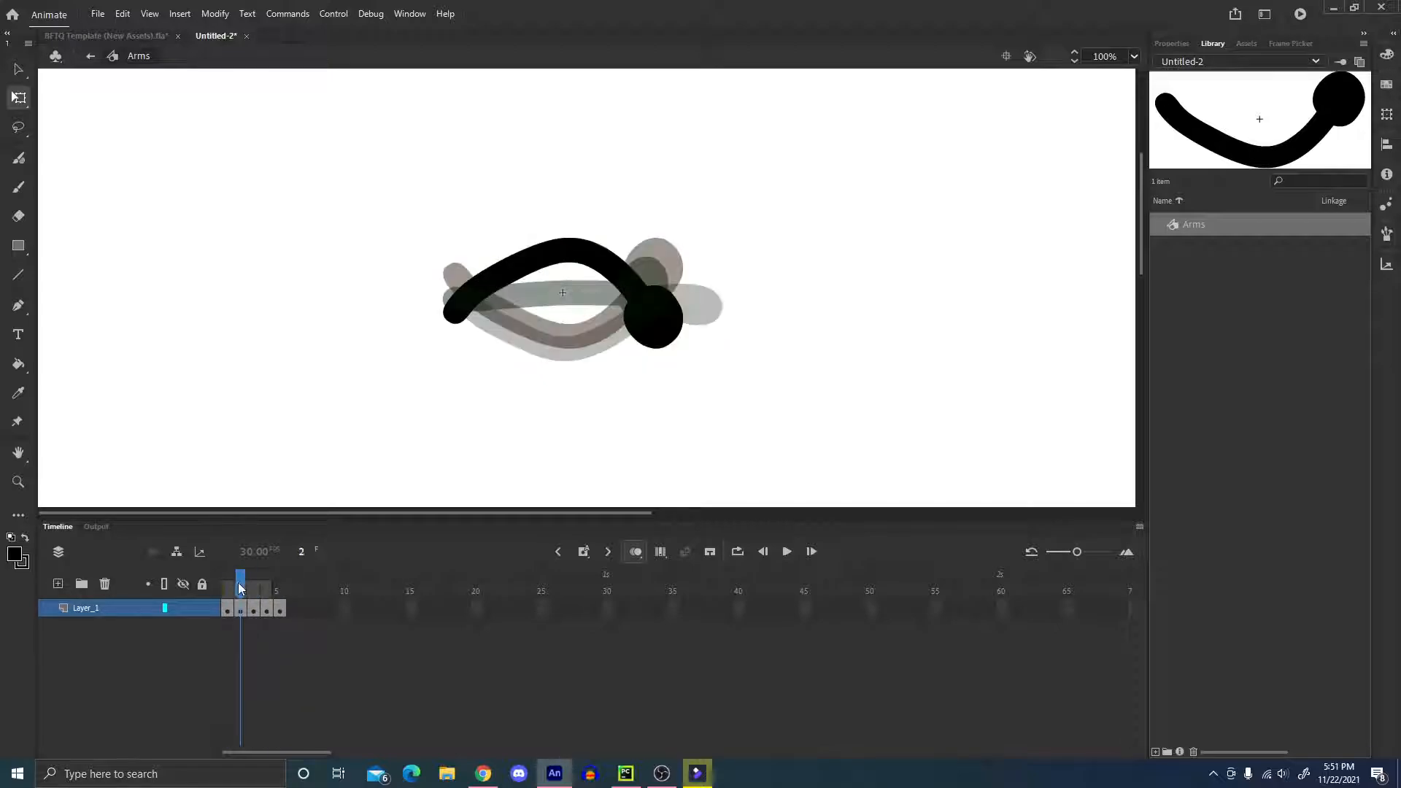
{"action": "key", "text": "period"}
{"action": "key", "text": "period"}
{"action": "key", "text": "comma"}
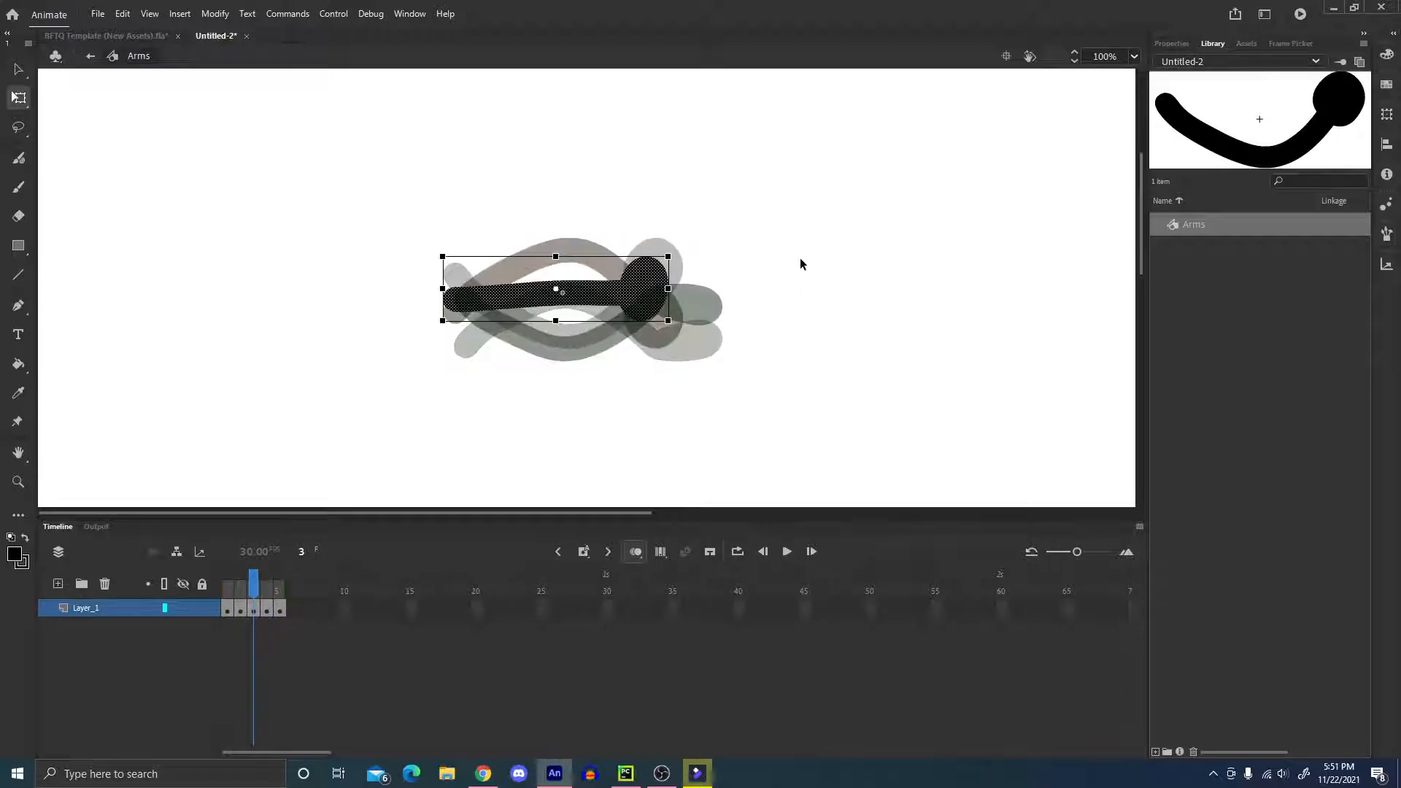
{"action": "key", "text": "period"}
{"action": "key", "text": "period"}
In Scene 1, insert a keyframe at frame 20 and play the timeline from the first frame.
{"action": "left_click", "coordinate": [89, 56]}
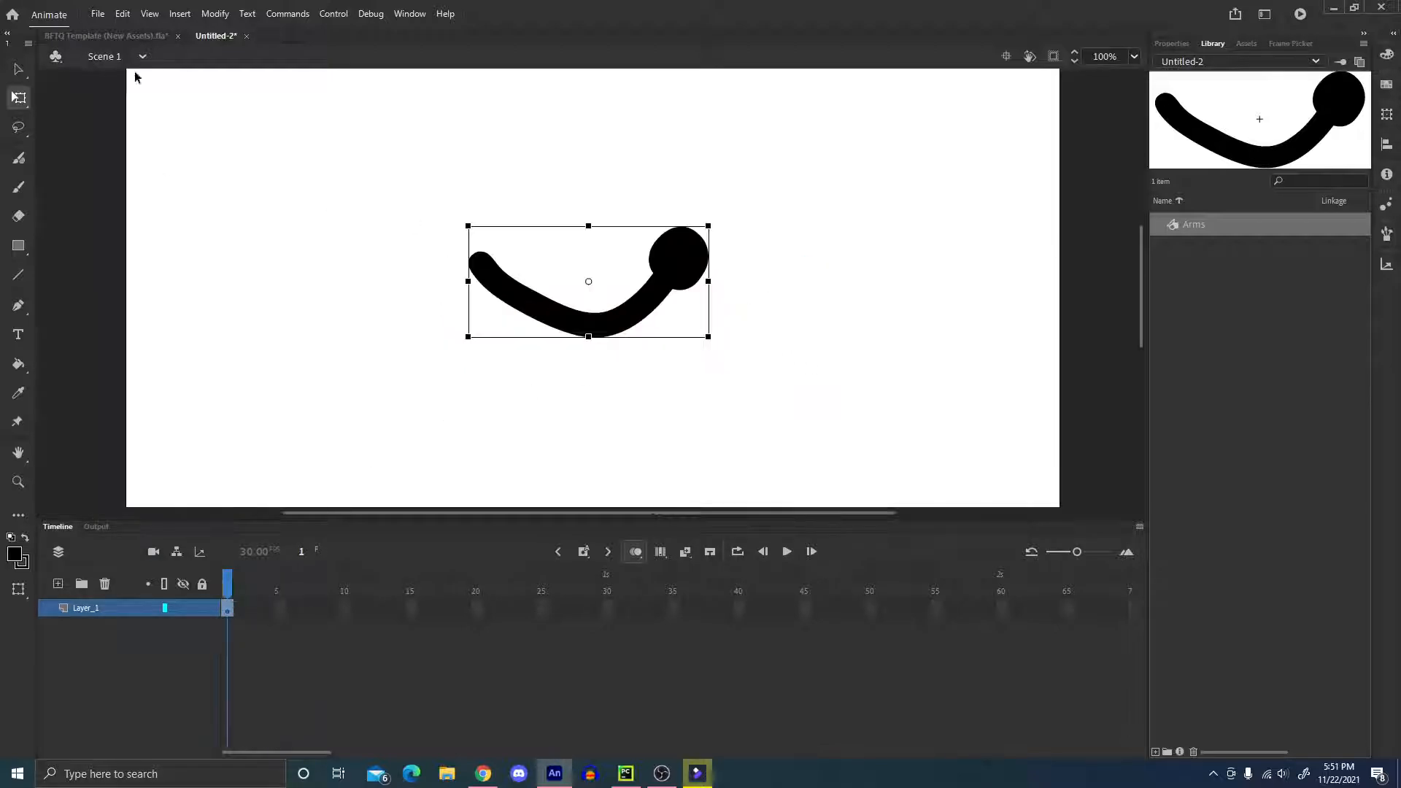
{"action": "left_click", "coordinate": [263, 399]}
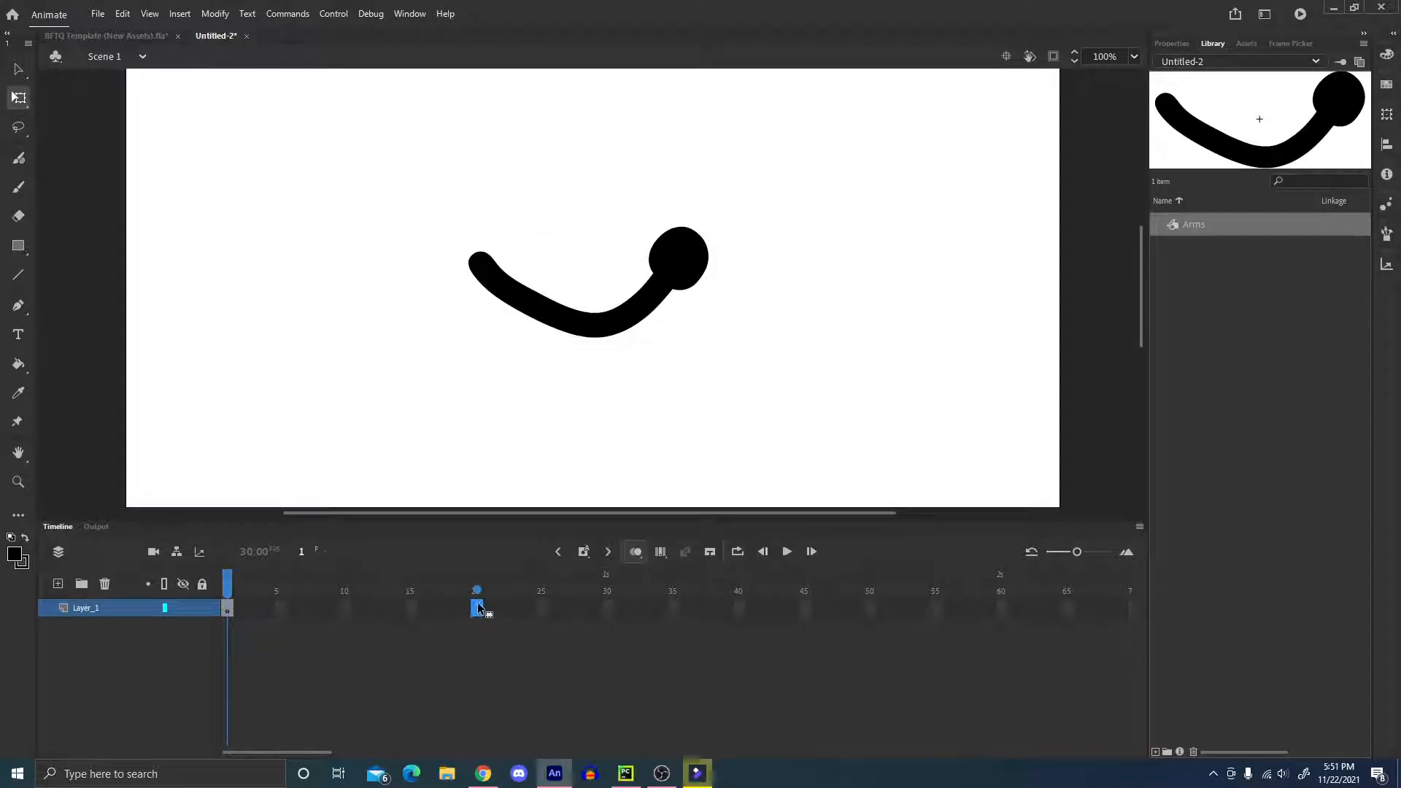
{"action": "key", "text": "F6"}
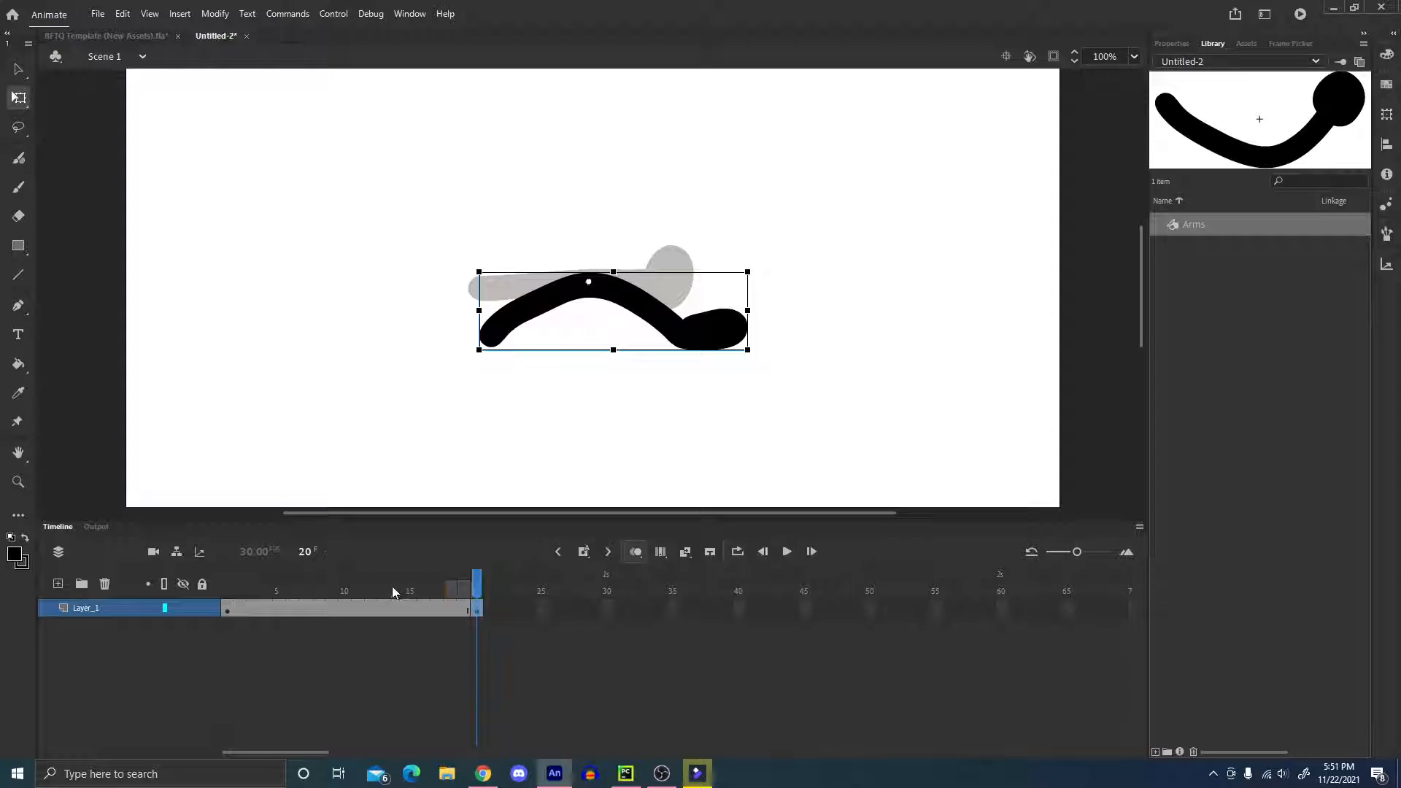
{"action": "left_click_drag", "start_coordinate": [393, 589], "coordinate": [212, 569]}
{"action": "key", "text": "Return"}
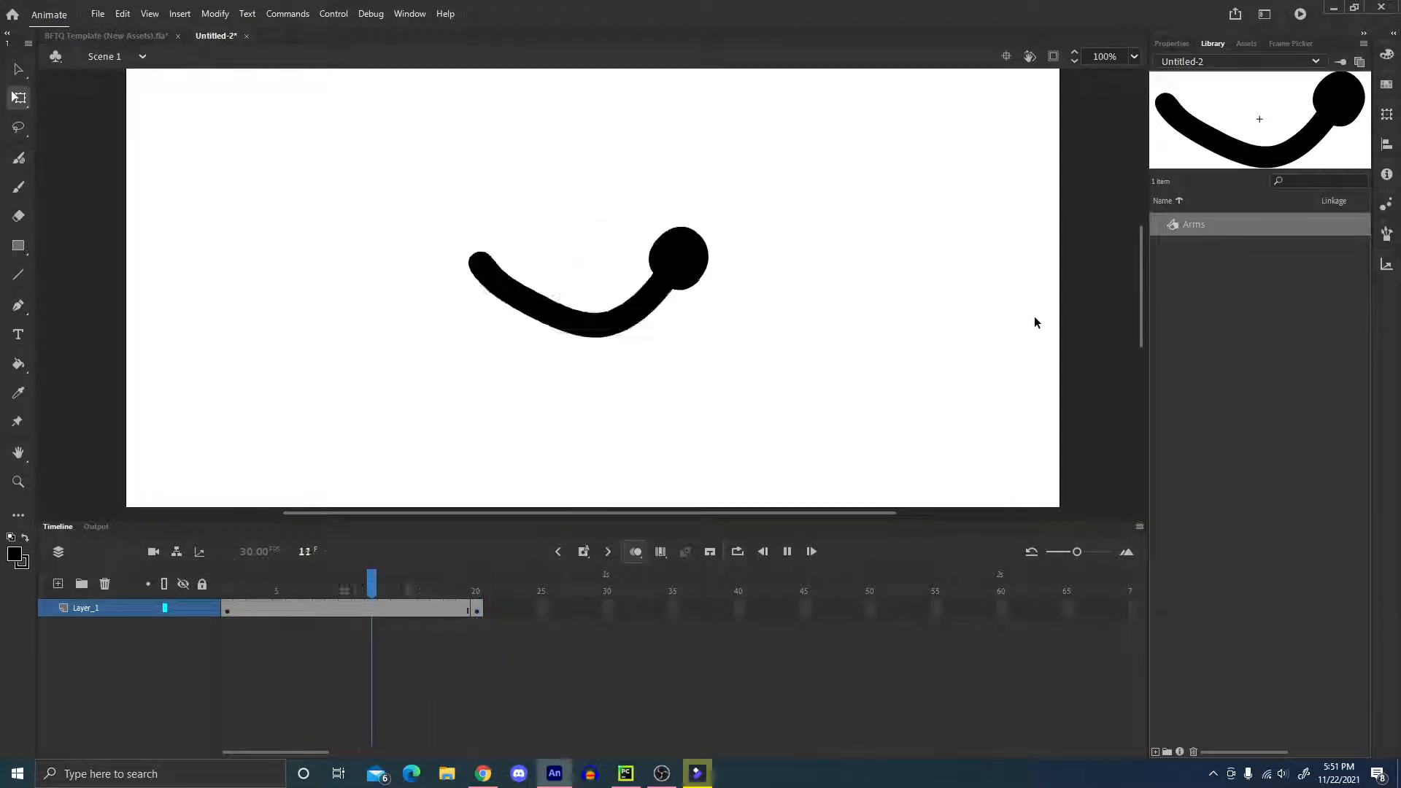
{"action": "key", "text": "Return"}
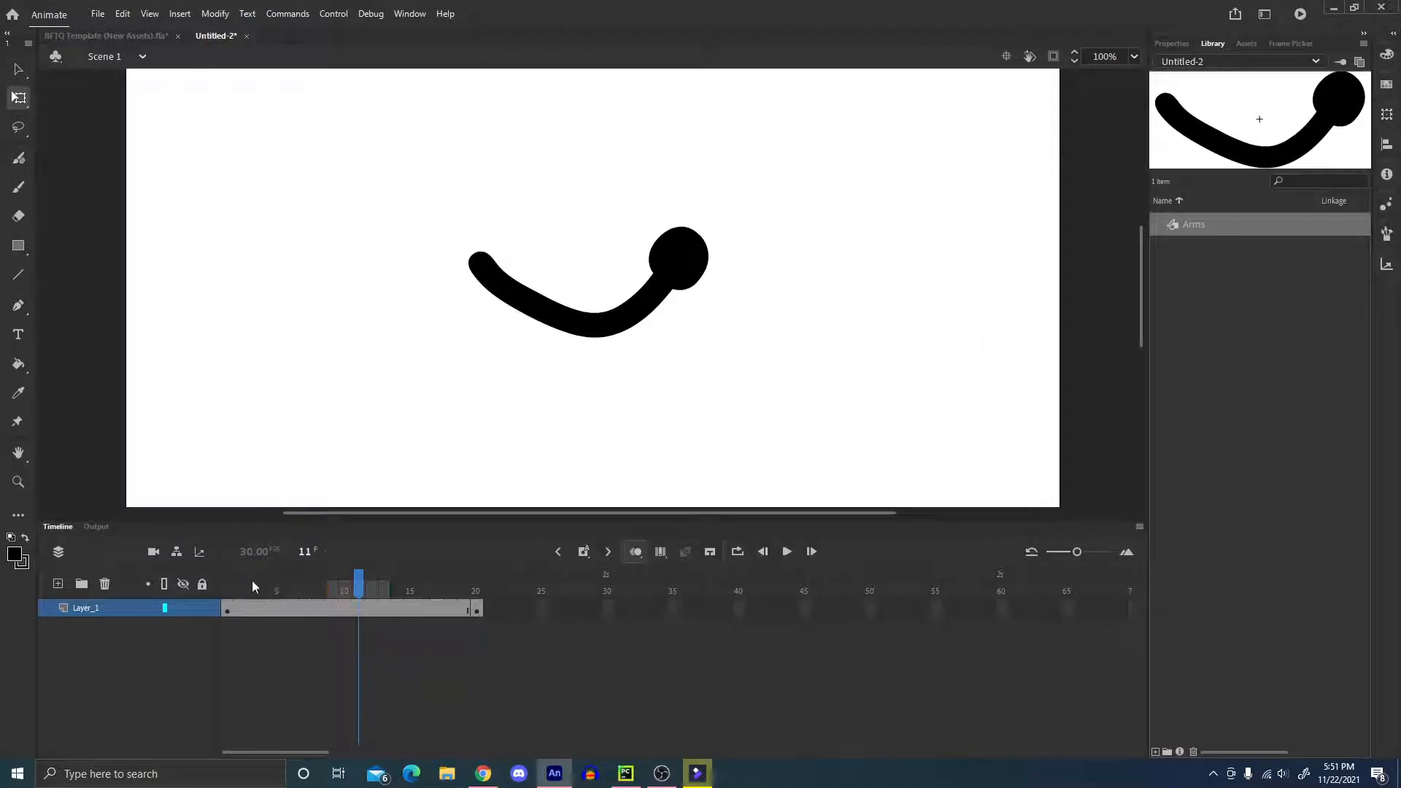
Go back to frame 1 and show the Frame Picker for the Arms instance.
{"action": "left_click", "coordinate": [228, 587]}
{"action": "left_click", "coordinate": [1292, 48]}
{"action": "mouse_move", "coordinate": [1293, 48]}
{"action": "left_mouse_down"}
{"action": "mouse_move", "coordinate": [843, 228]}
{"action": "mouse_move", "coordinate": [1205, 93]}
{"action": "mouse_move", "coordinate": [1295, 41]}
{"action": "mouse_move", "coordinate": [1284, 43]}
{"action": "left_mouse_up"}
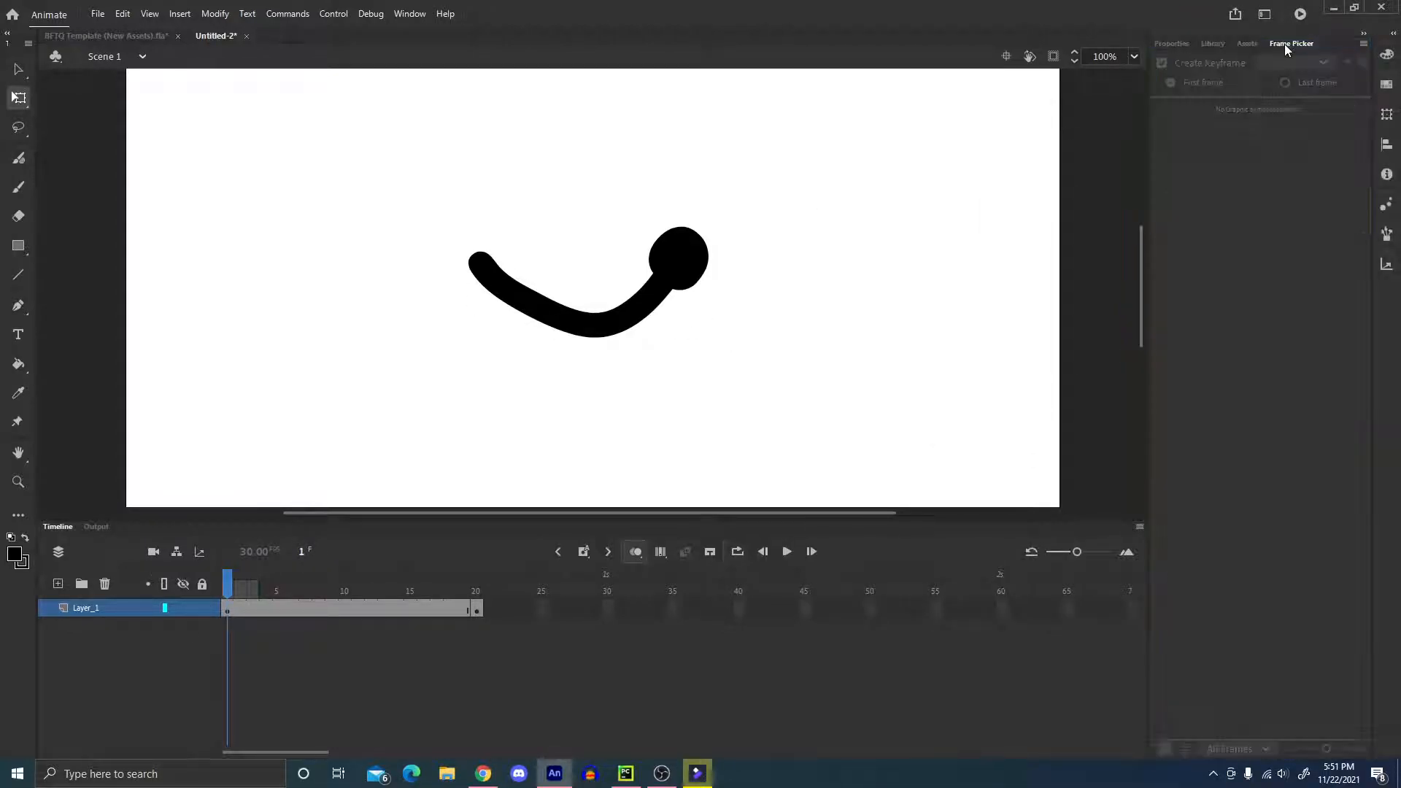
{"action": "left_click", "coordinate": [642, 312]}
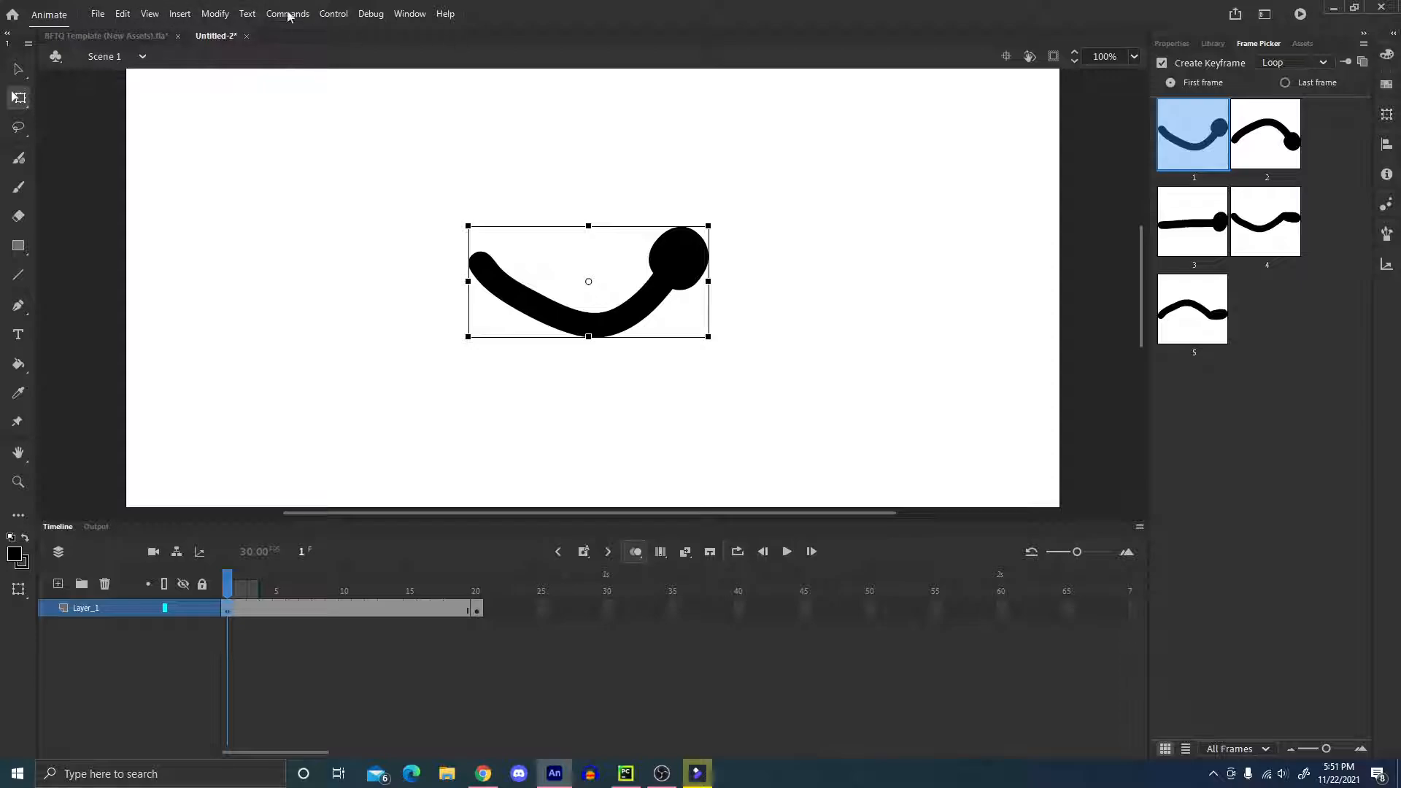
{"action": "left_click", "coordinate": [424, 16]}
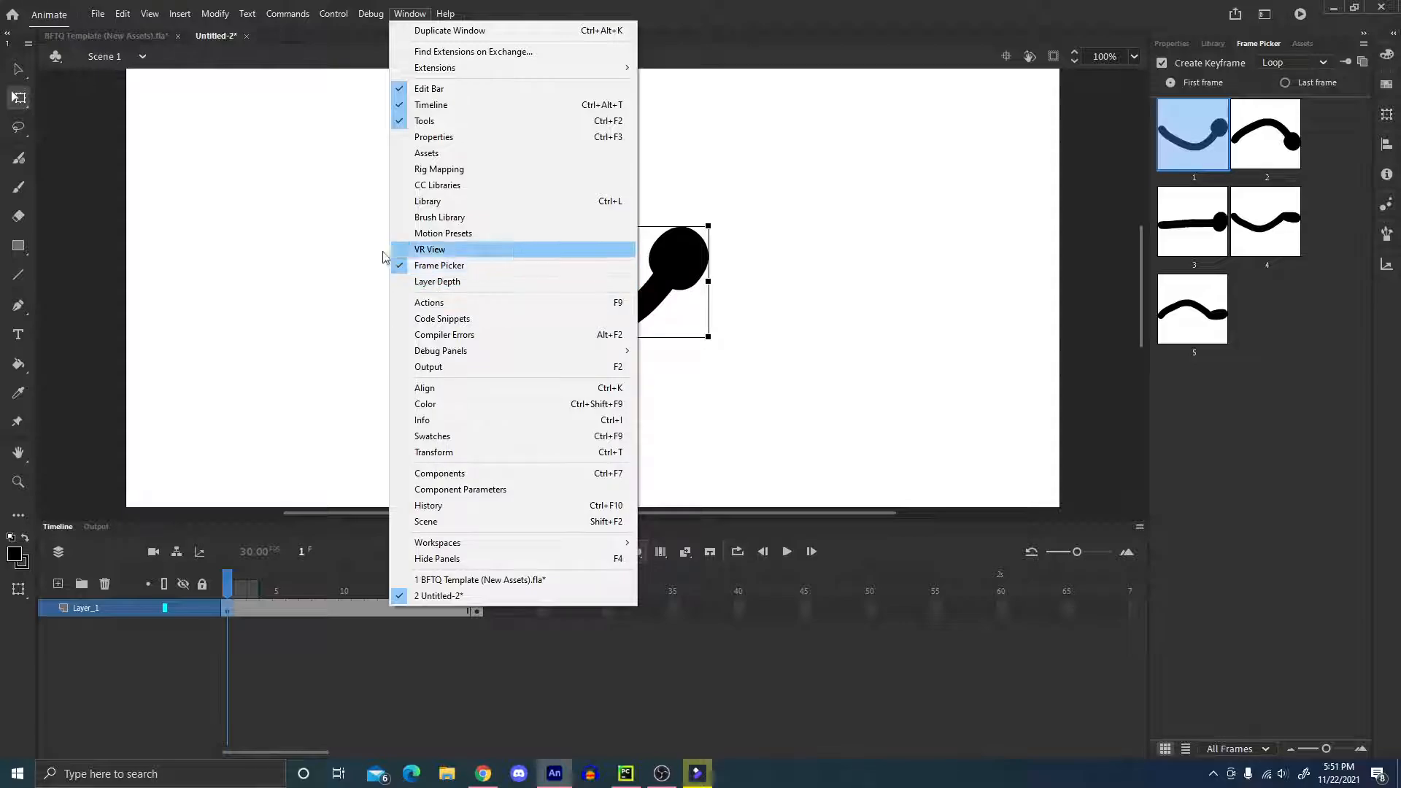
{"action": "left_click", "coordinate": [897, 265]}
{"action": "left_click", "coordinate": [898, 265]}
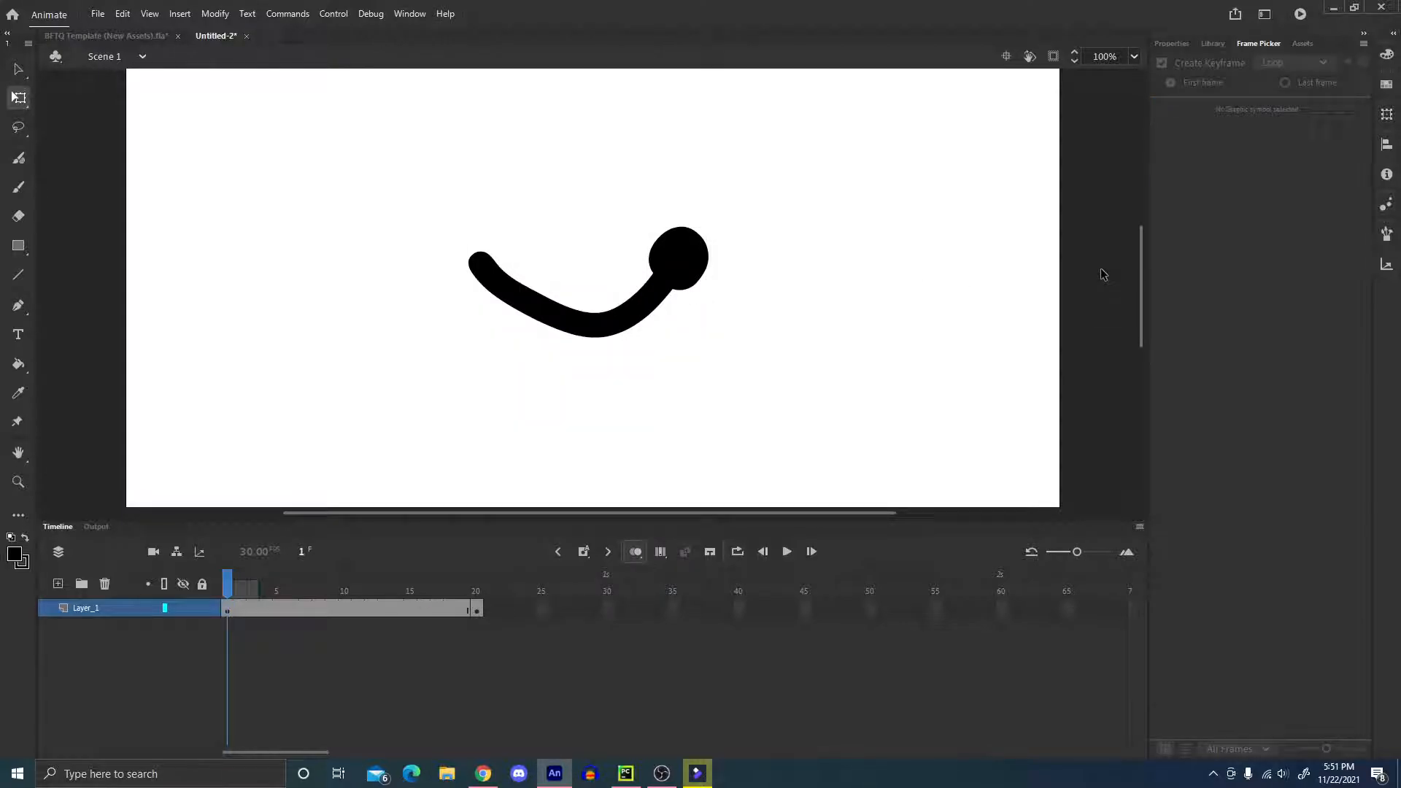
Set the looping option of the arm instance in frame 1 to Single Frame.
{"action": "left_click", "coordinate": [671, 276]}
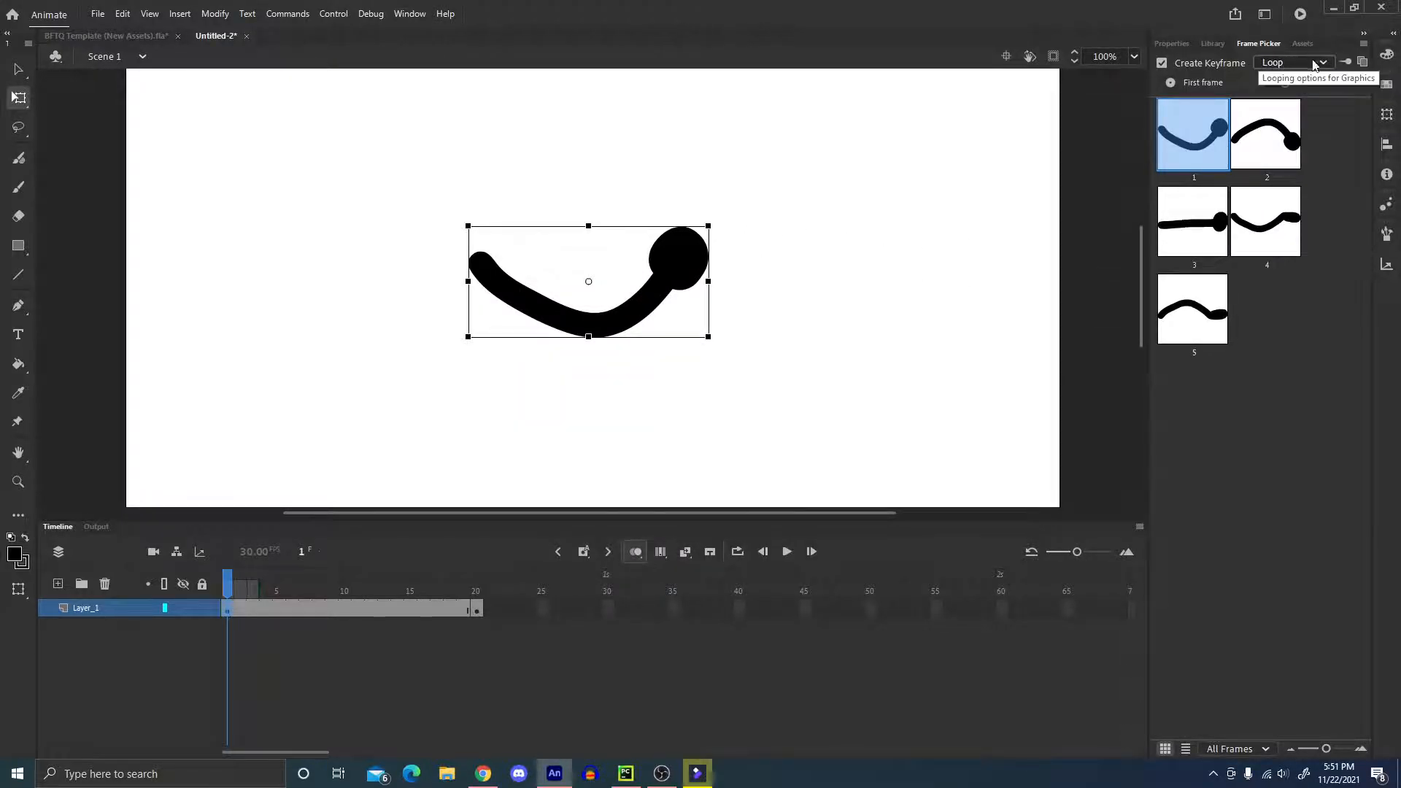
{"action": "left_click", "coordinate": [1305, 64]}
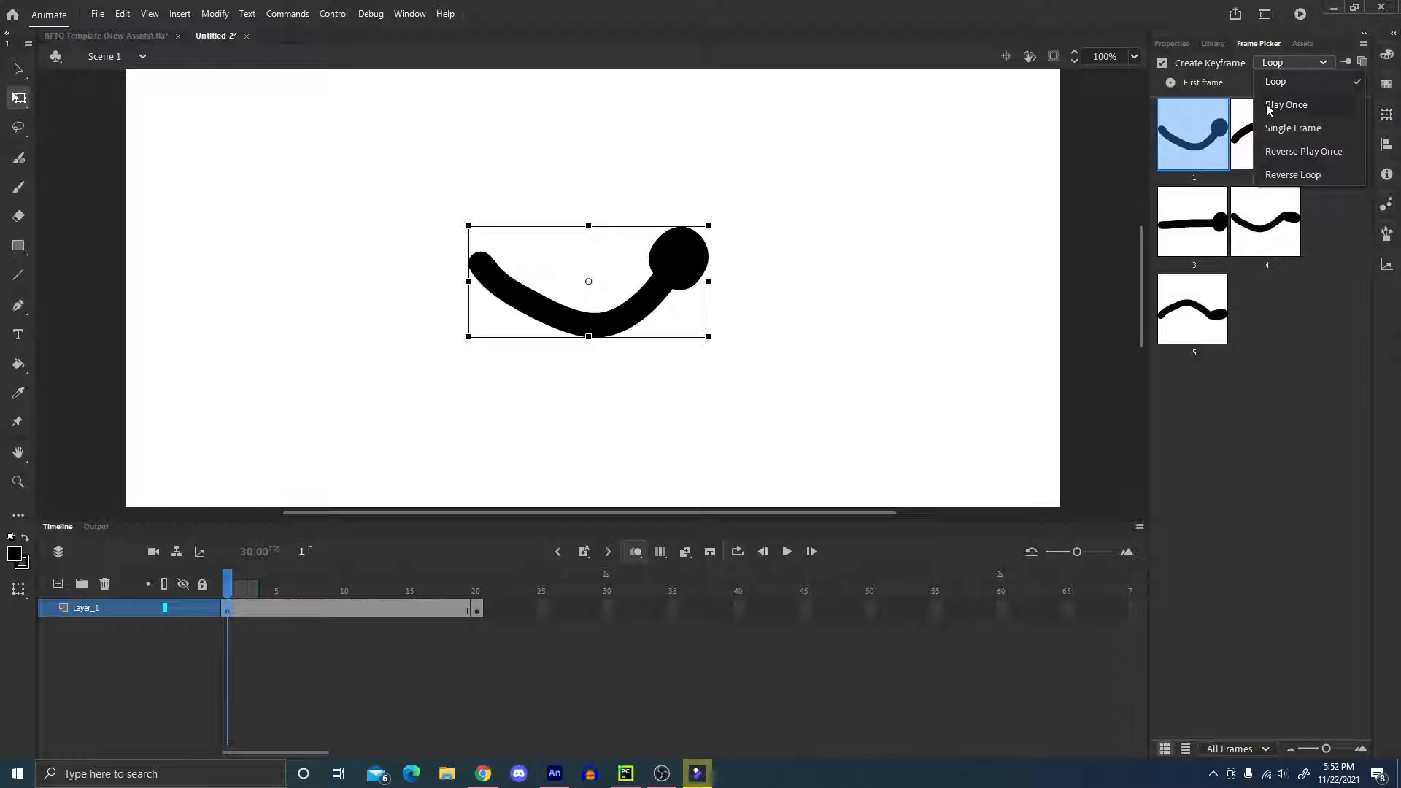
{"action": "left_click", "coordinate": [1277, 128]}
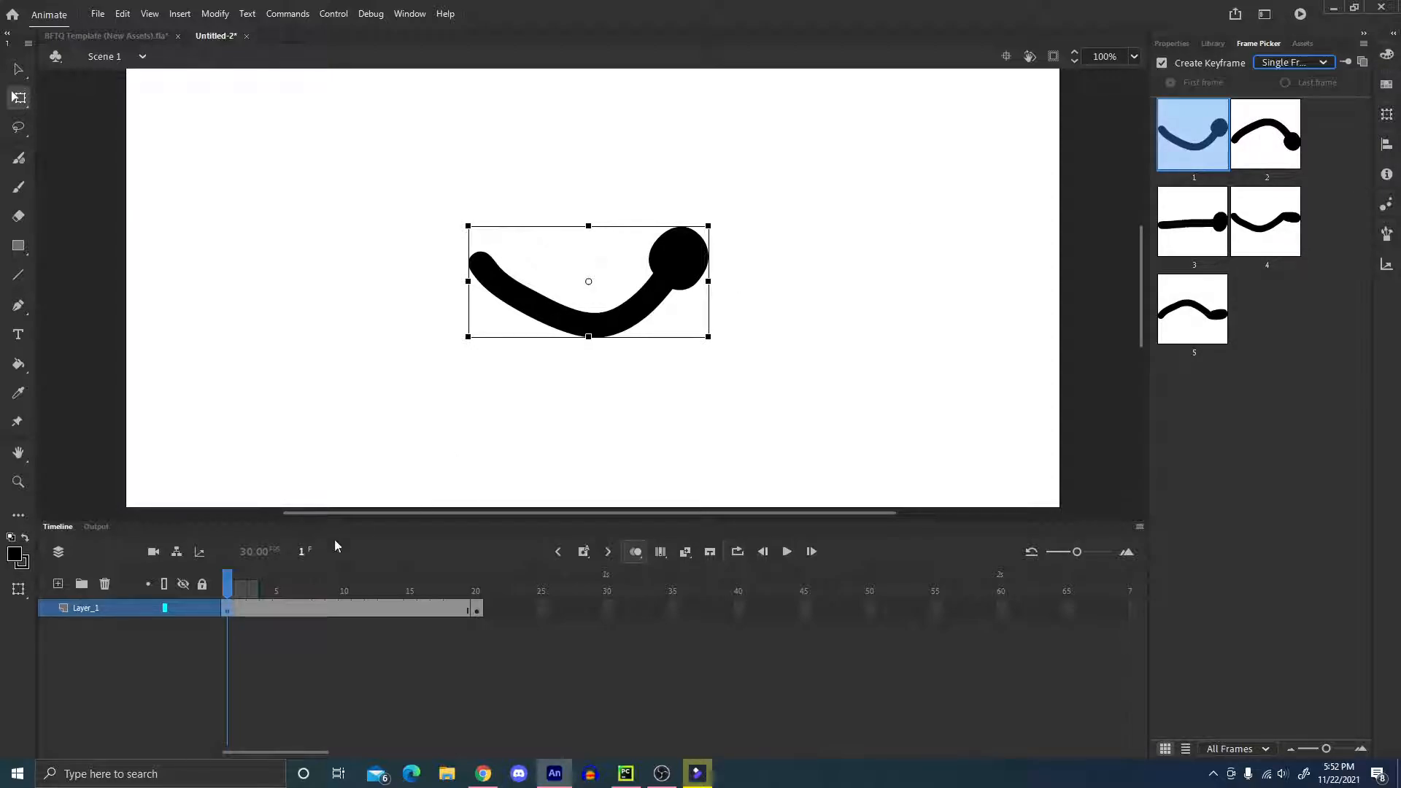
Remove frame 20 from the layer so the arm's span ends at frame 19, and return to frame 1.
{"action": "left_click_drag", "start_coordinate": [227, 588], "coordinate": [478, 593]}
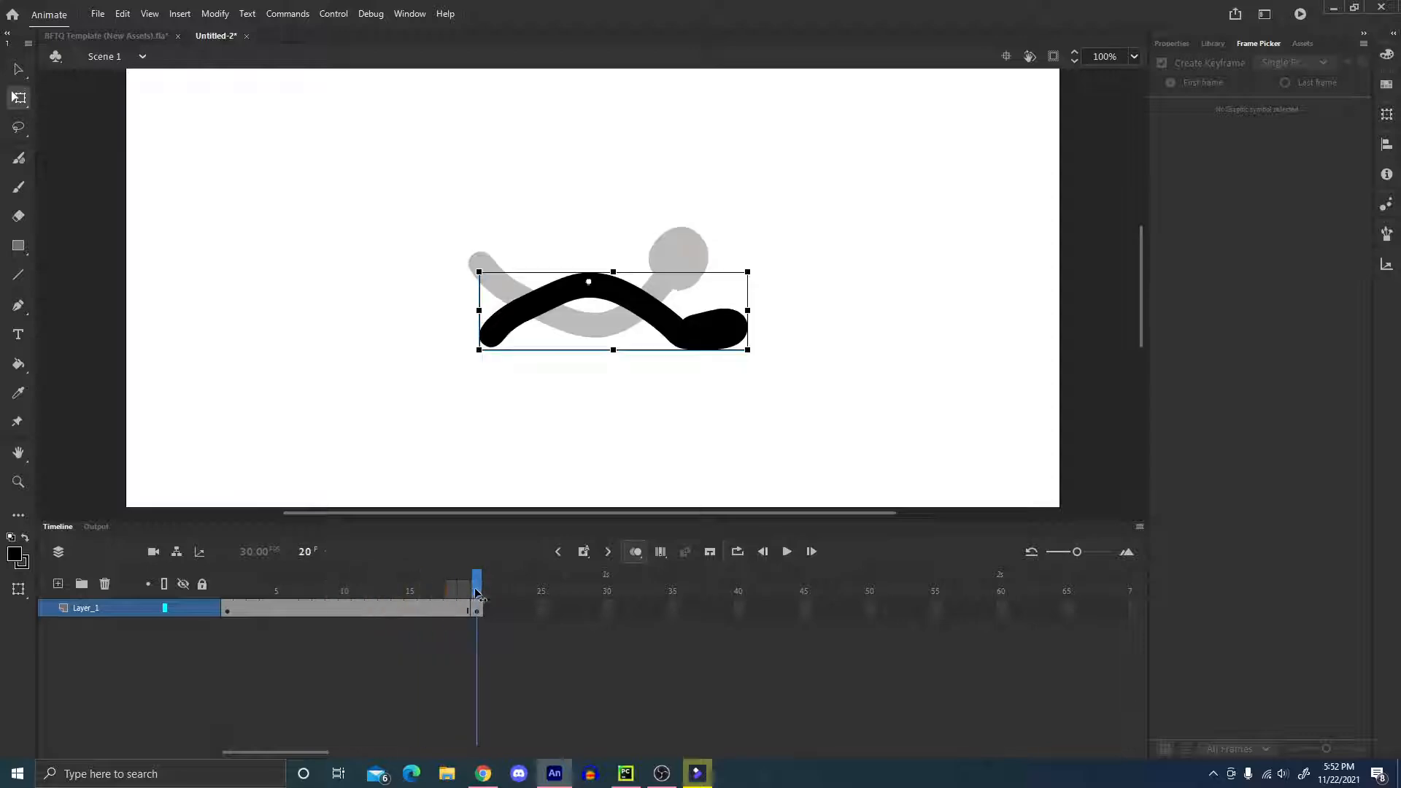
{"action": "left_click", "coordinate": [478, 607]}
{"action": "key", "text": "comma"}
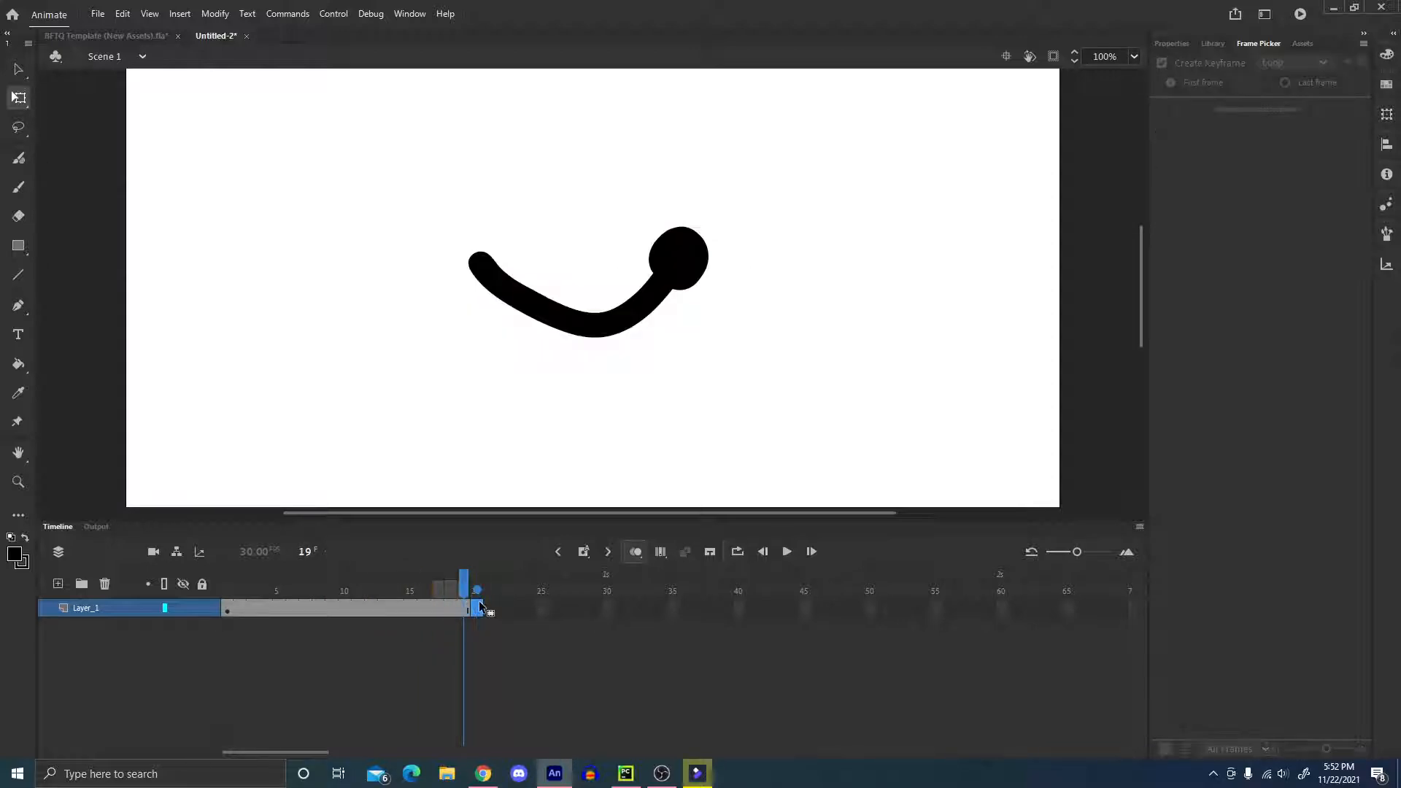
{"action": "left_click_drag", "start_coordinate": [464, 588], "coordinate": [181, 595]}
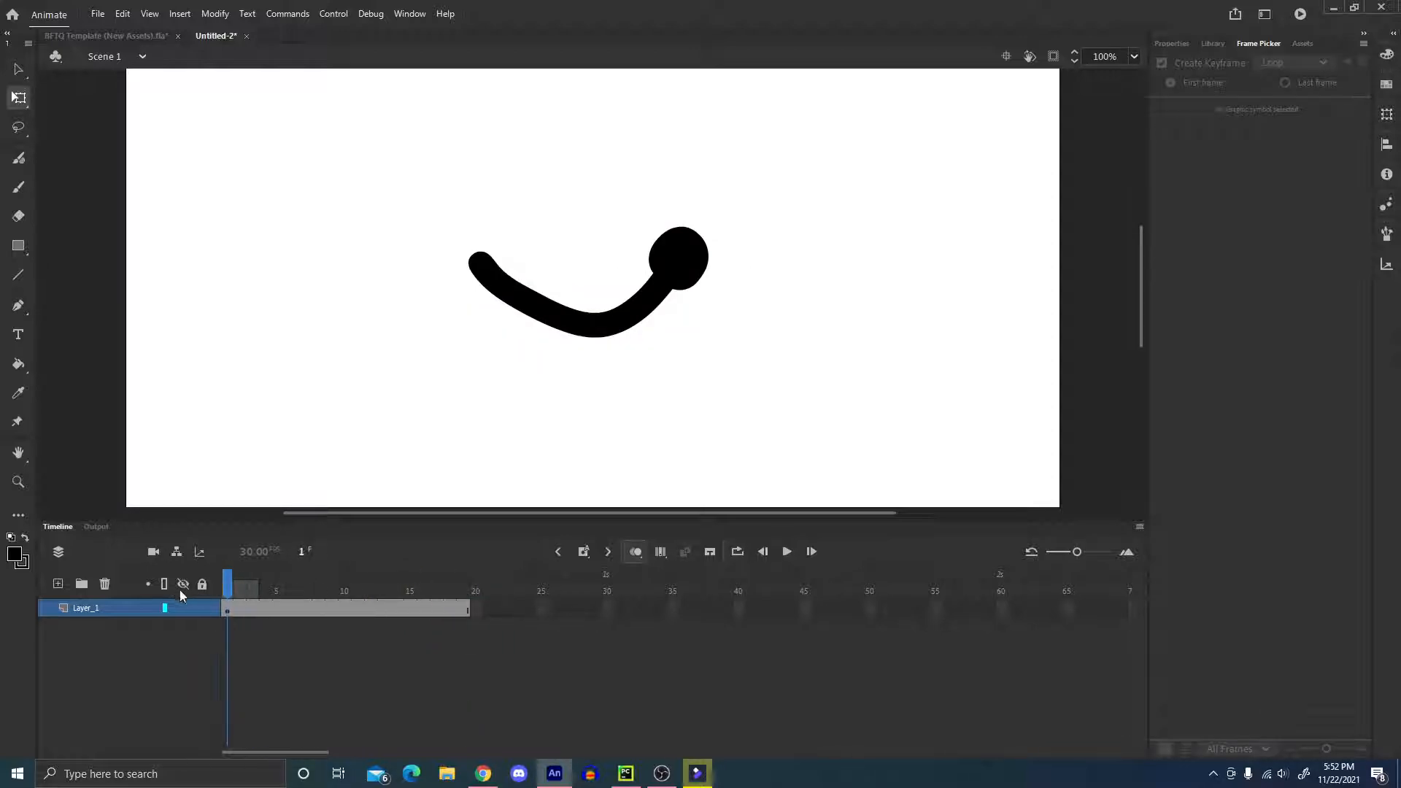
Switch the arm in frame 1 to pose 3 and undo the trial rotation about its centre.
{"action": "left_click", "coordinate": [703, 281]}
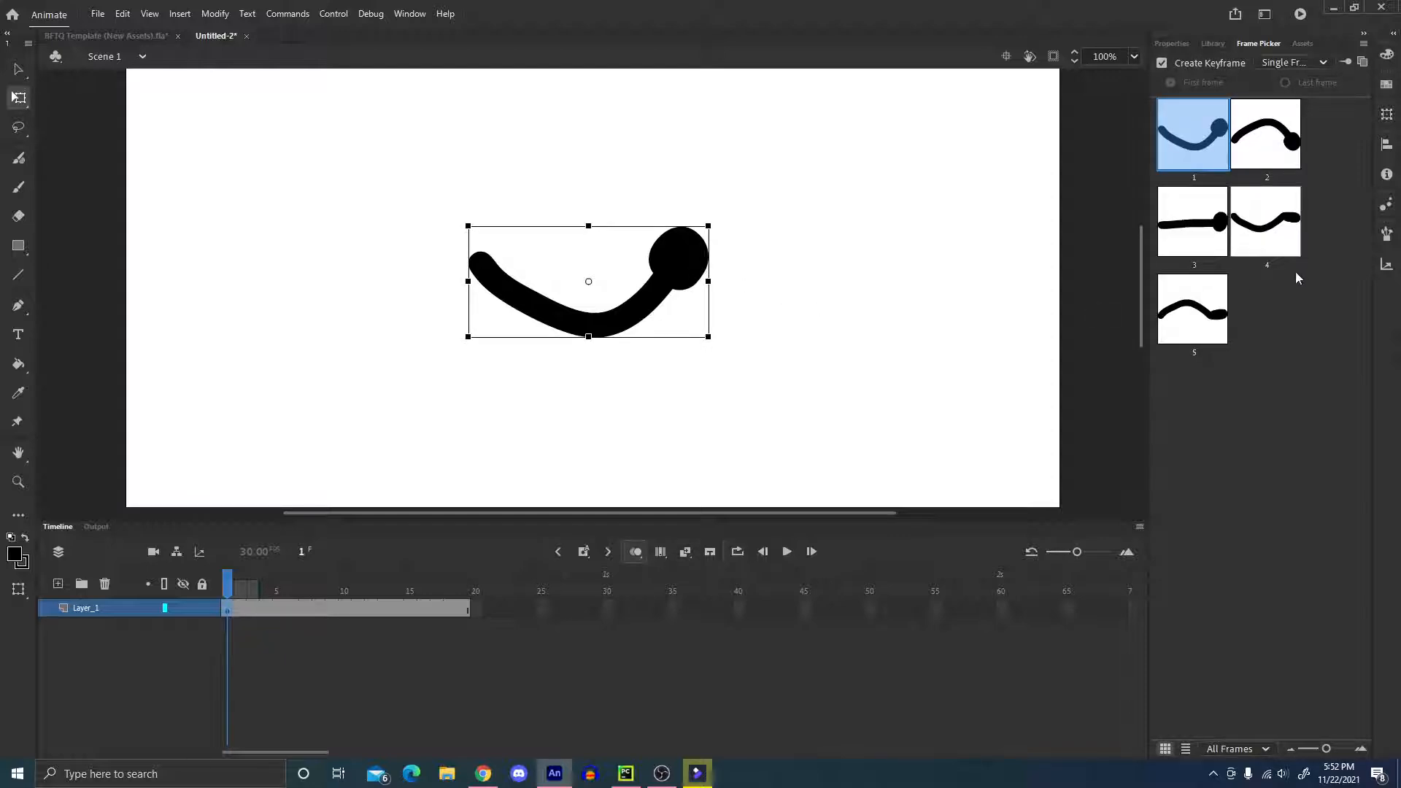
{"action": "left_click", "coordinate": [1211, 241]}
{"action": "mouse_move", "coordinate": [705, 251]}
{"action": "left_mouse_down"}
{"action": "mouse_move", "coordinate": [541, 462]}
{"action": "mouse_move", "coordinate": [656, 435]}
{"action": "left_mouse_up"}
{"action": "key", "text": "ctrl+z"}
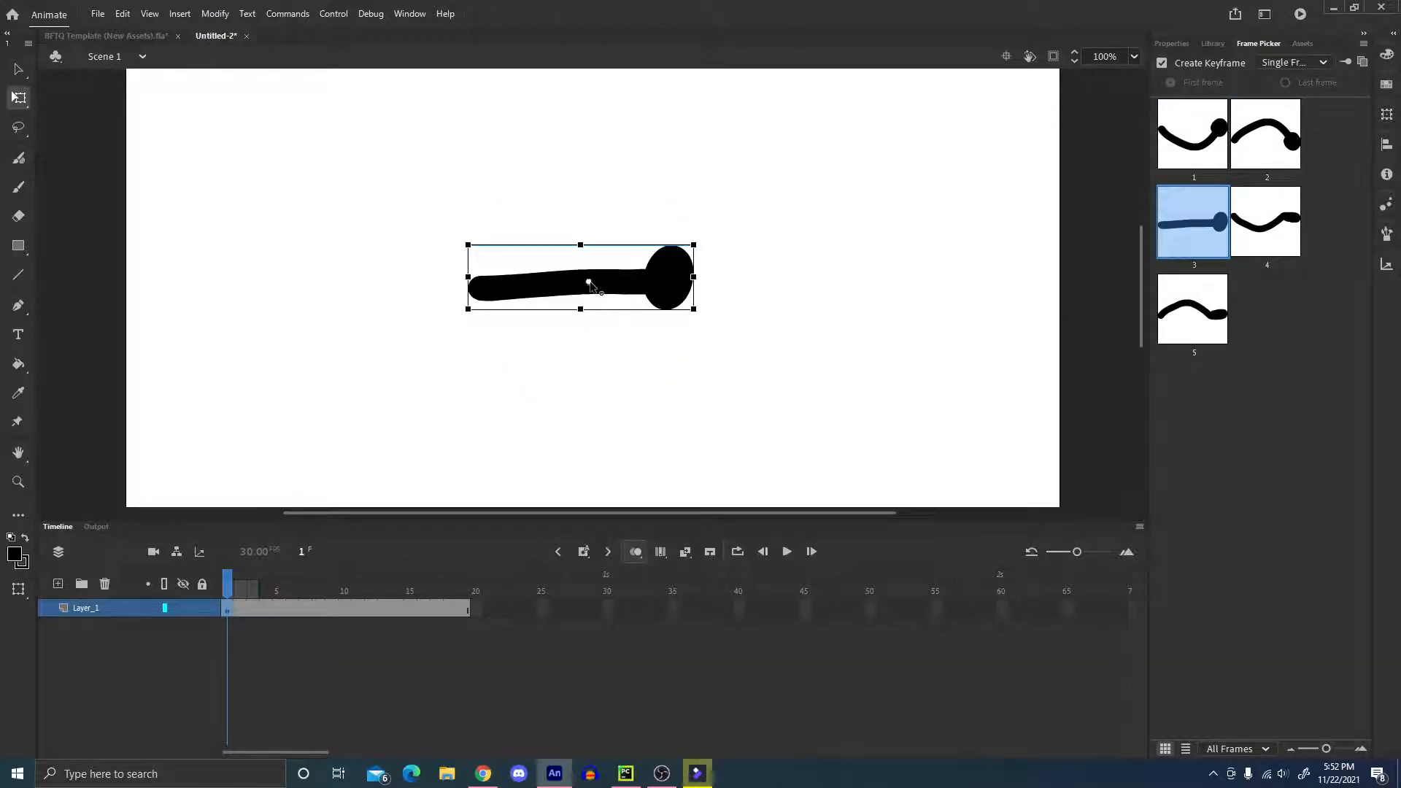
Move the arm's transformation point to its shoulder end and rotate the arm until it hangs straight down.
{"action": "left_click_drag", "start_coordinate": [589, 283], "coordinate": [482, 290]}
{"action": "mouse_move", "coordinate": [703, 259]}
{"action": "left_mouse_down"}
{"action": "mouse_move", "coordinate": [612, 415]}
{"action": "mouse_move", "coordinate": [540, 403]}
{"action": "left_mouse_up"}
{"action": "left_click_drag", "start_coordinate": [510, 410], "coordinate": [510, 412]}
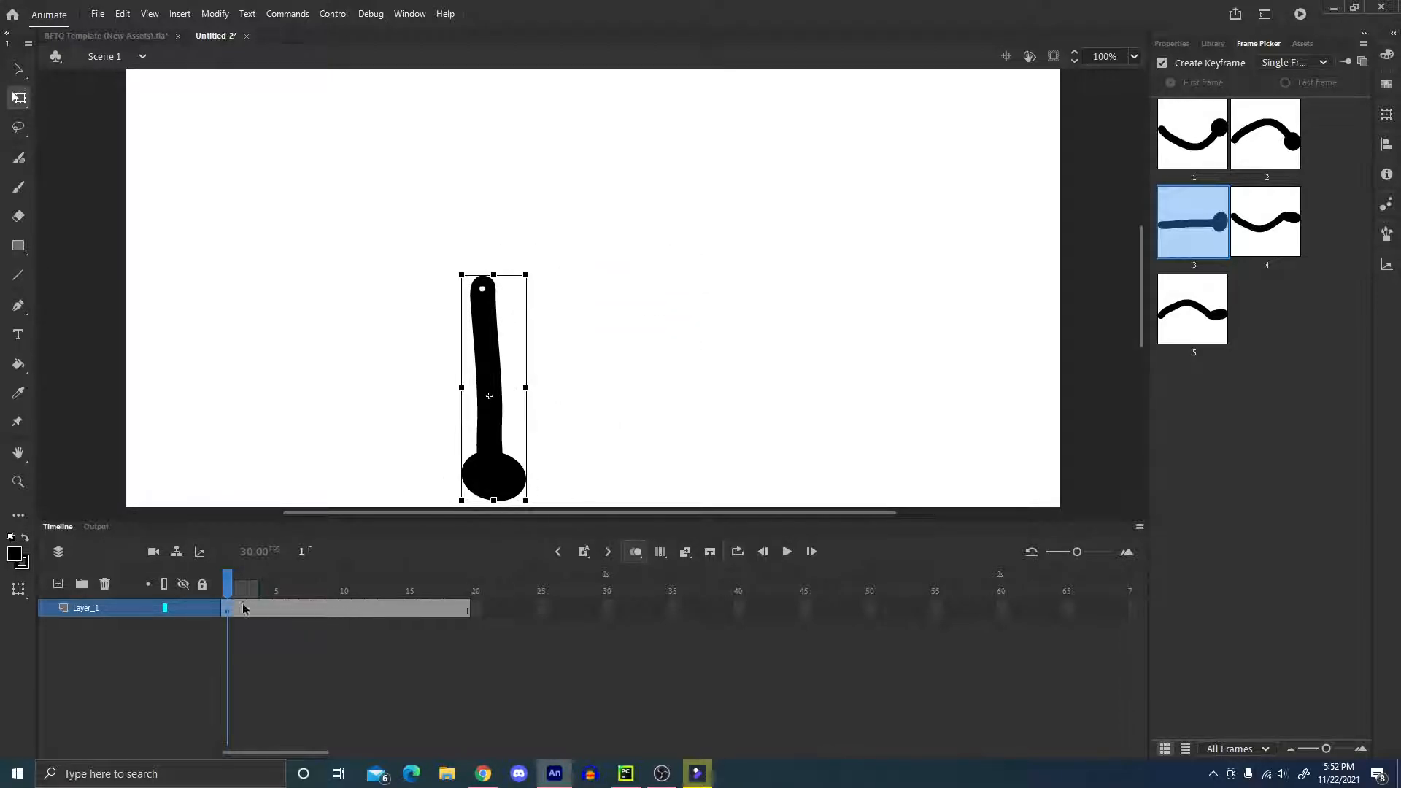
Insert keyframes at frames 7 and 15 holding the hanging arm.
{"action": "left_click", "coordinate": [309, 610]}
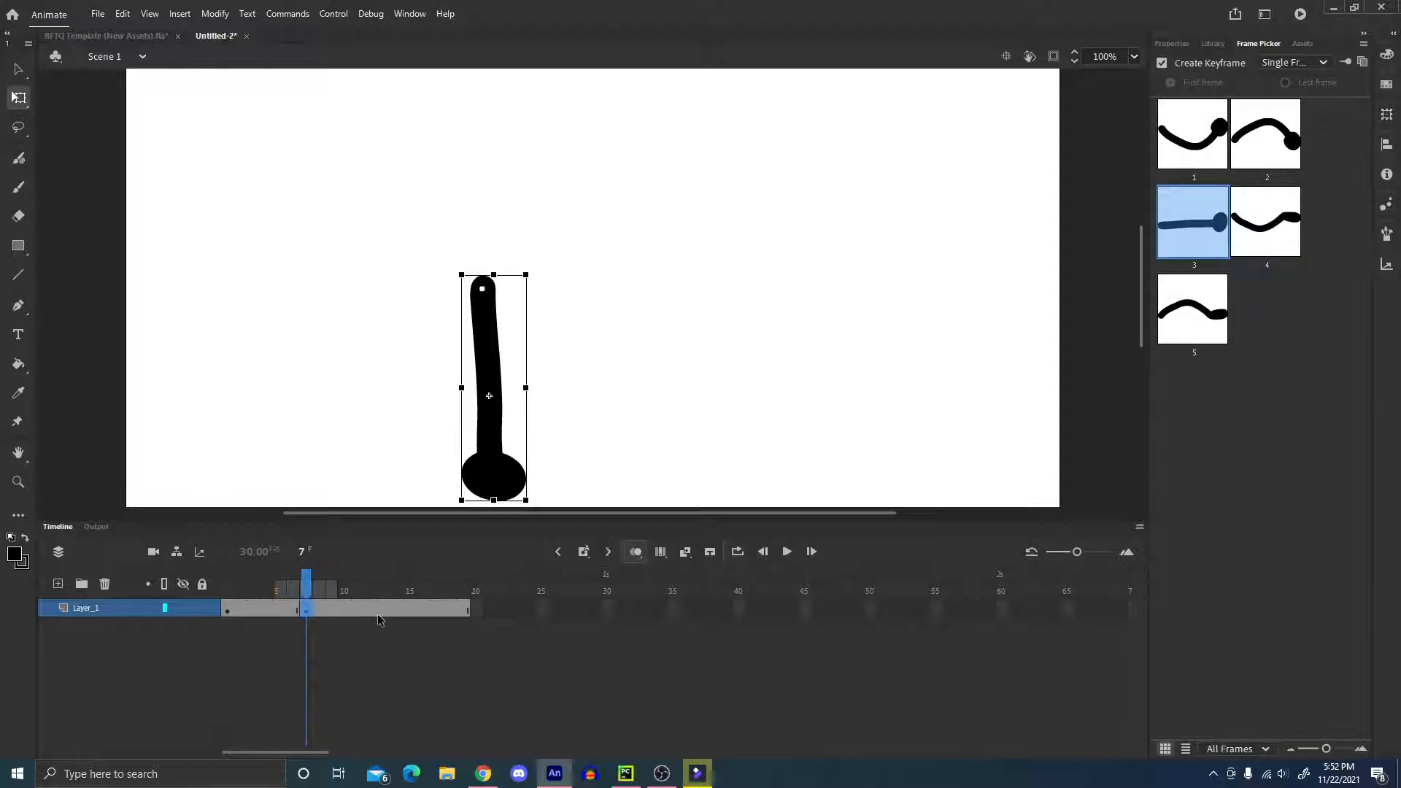
{"action": "left_click", "coordinate": [411, 609]}
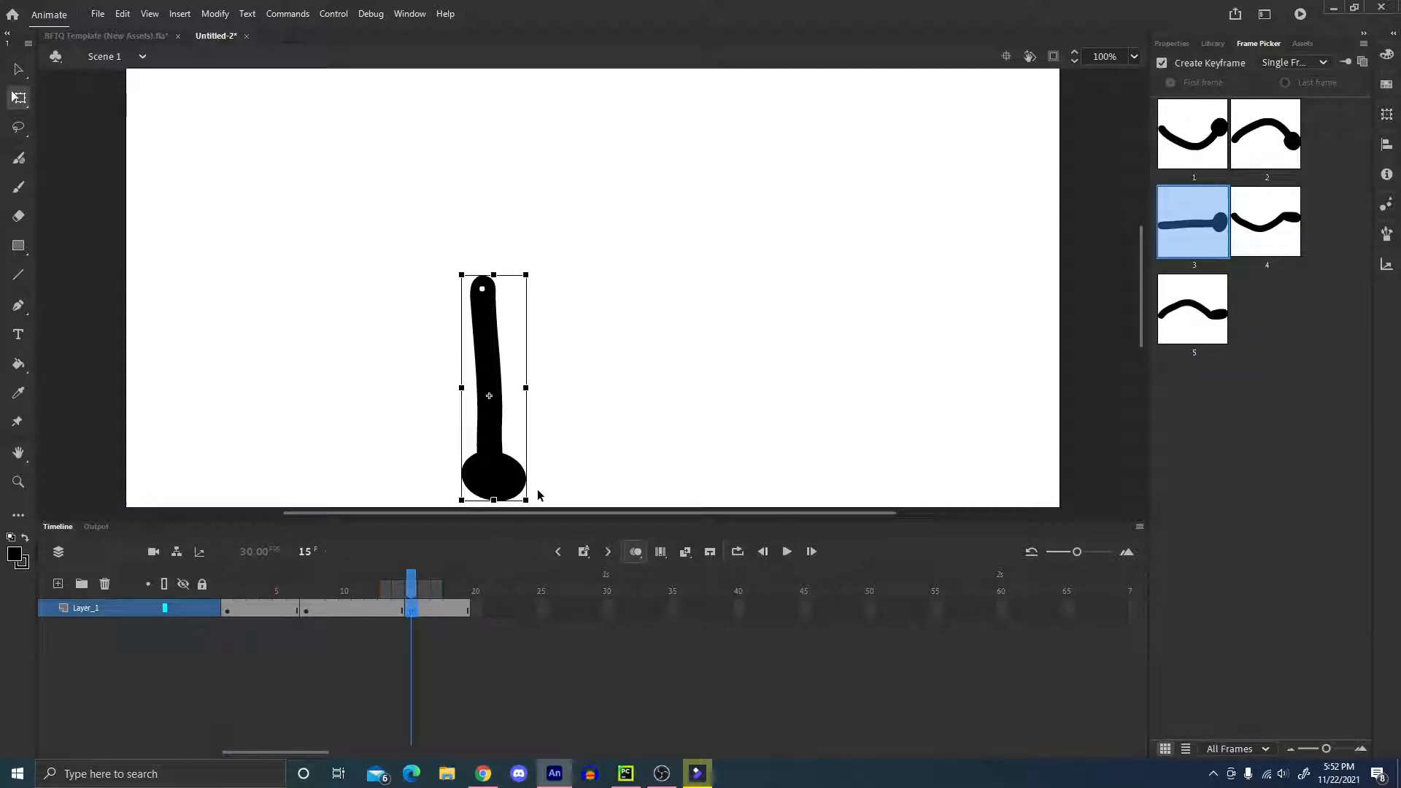
Swing the frame 15 arm up to nearly horizontal and switch it to pose 4, lining its shoulder up with the previous pose.
{"action": "mouse_move", "coordinate": [540, 492]}
{"action": "left_mouse_down"}
{"action": "mouse_move", "coordinate": [591, 472]}
{"action": "mouse_move", "coordinate": [729, 353]}
{"action": "mouse_move", "coordinate": [774, 250]}
{"action": "mouse_move", "coordinate": [771, 270]}
{"action": "left_mouse_up"}
{"action": "left_click", "coordinate": [1269, 237]}
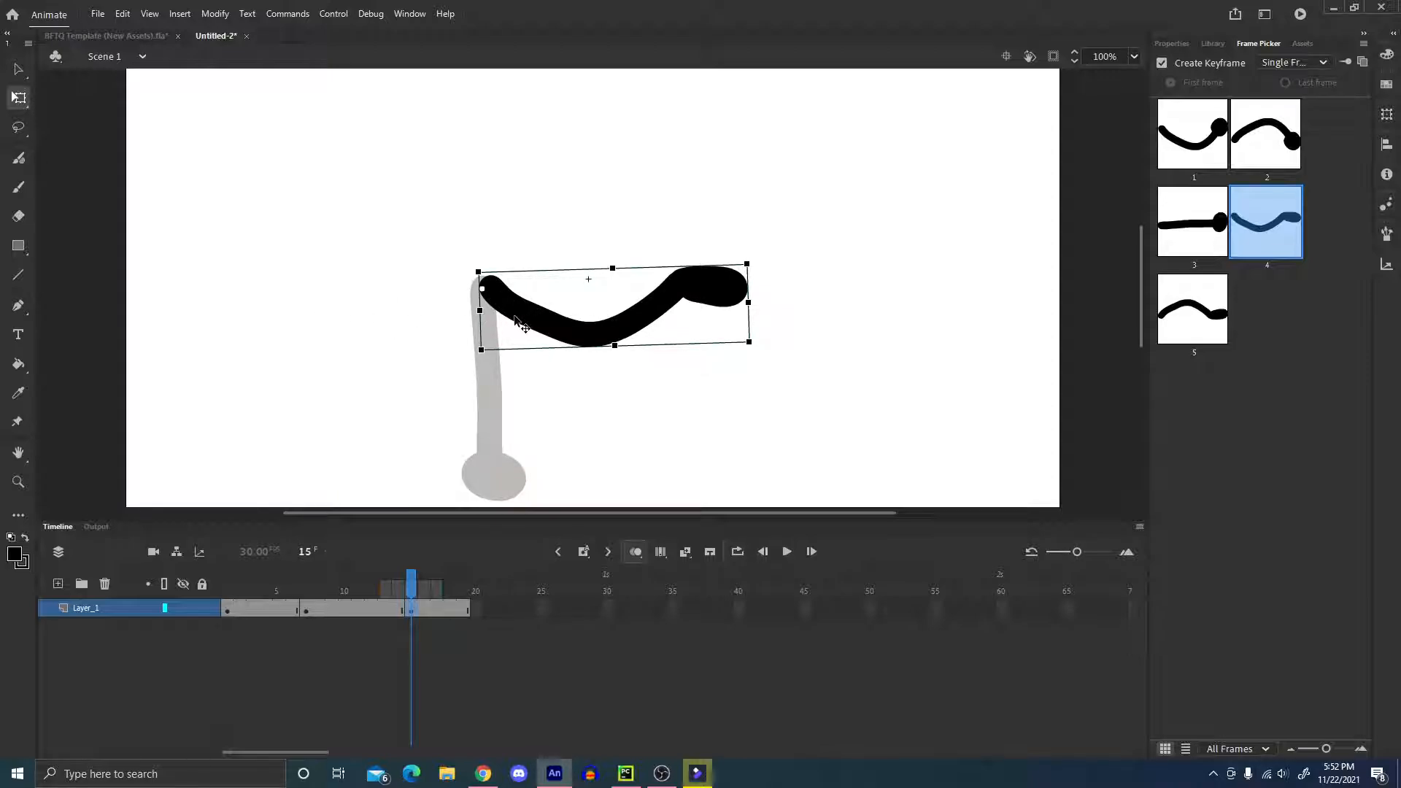
{"action": "left_click_drag", "start_coordinate": [515, 321], "coordinate": [508, 321]}
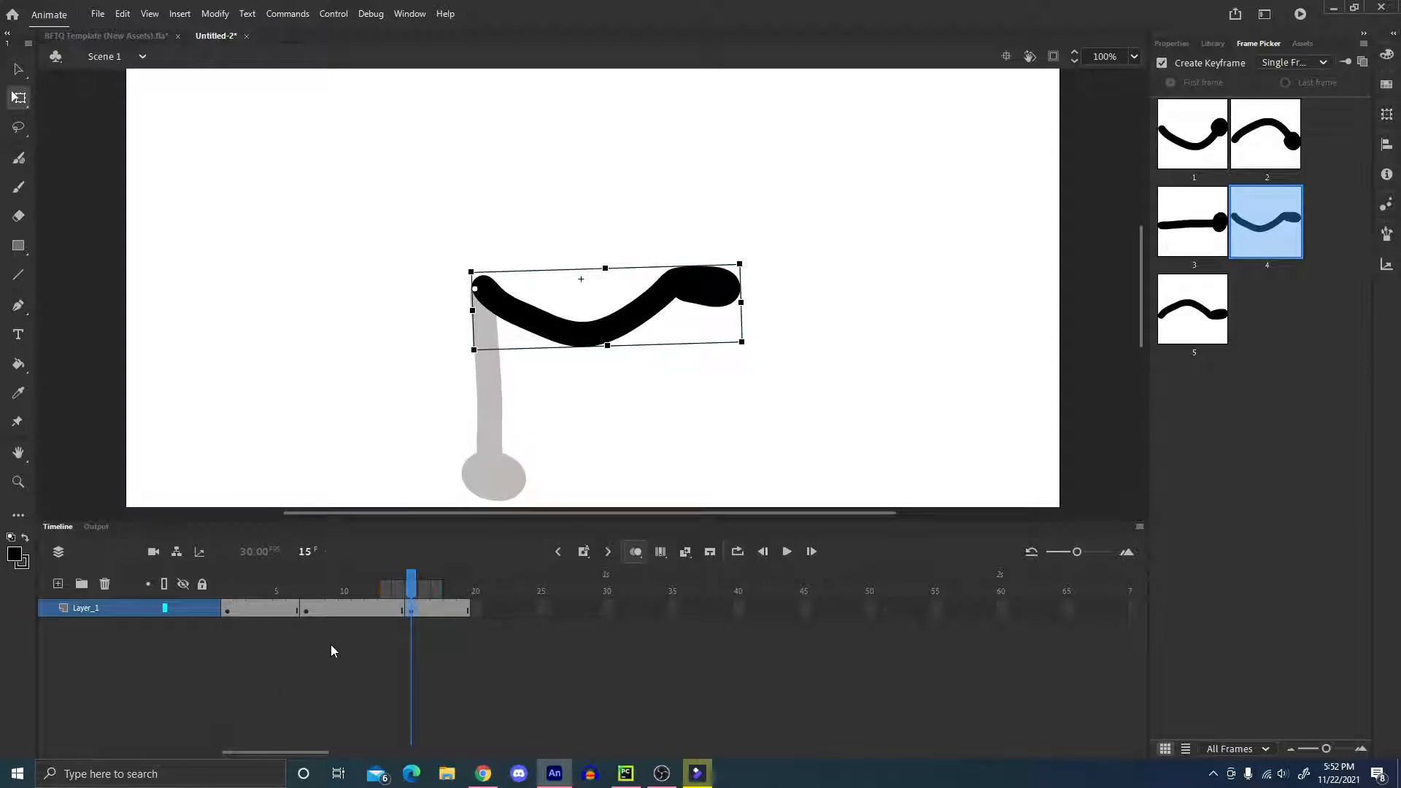
Create a classic tween between frames 7 and 15 and apply the Quint Ease-In effect to it.
{"action": "left_click", "coordinate": [356, 612]}
{"action": "left_click", "coordinate": [689, 550]}
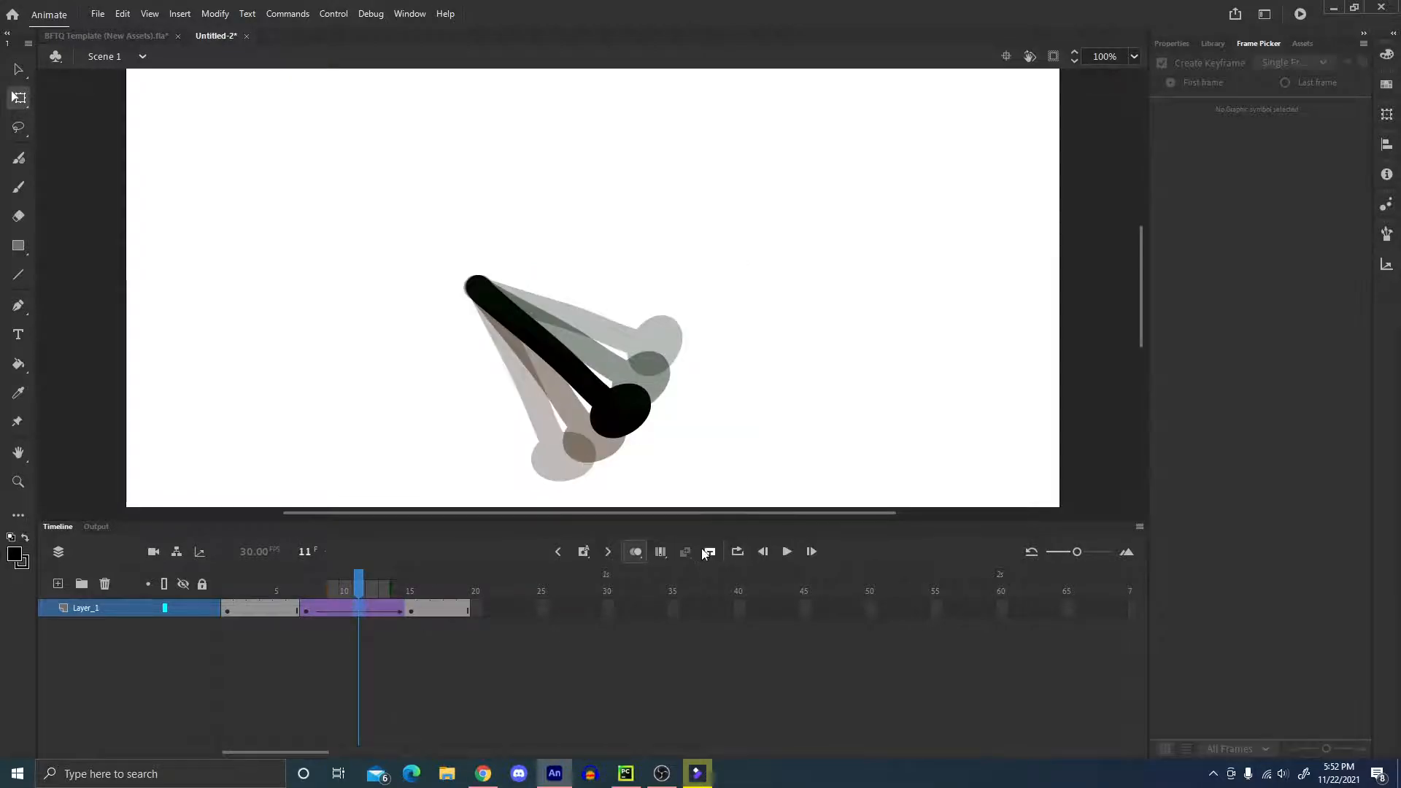
{"action": "left_click", "coordinate": [1176, 44]}
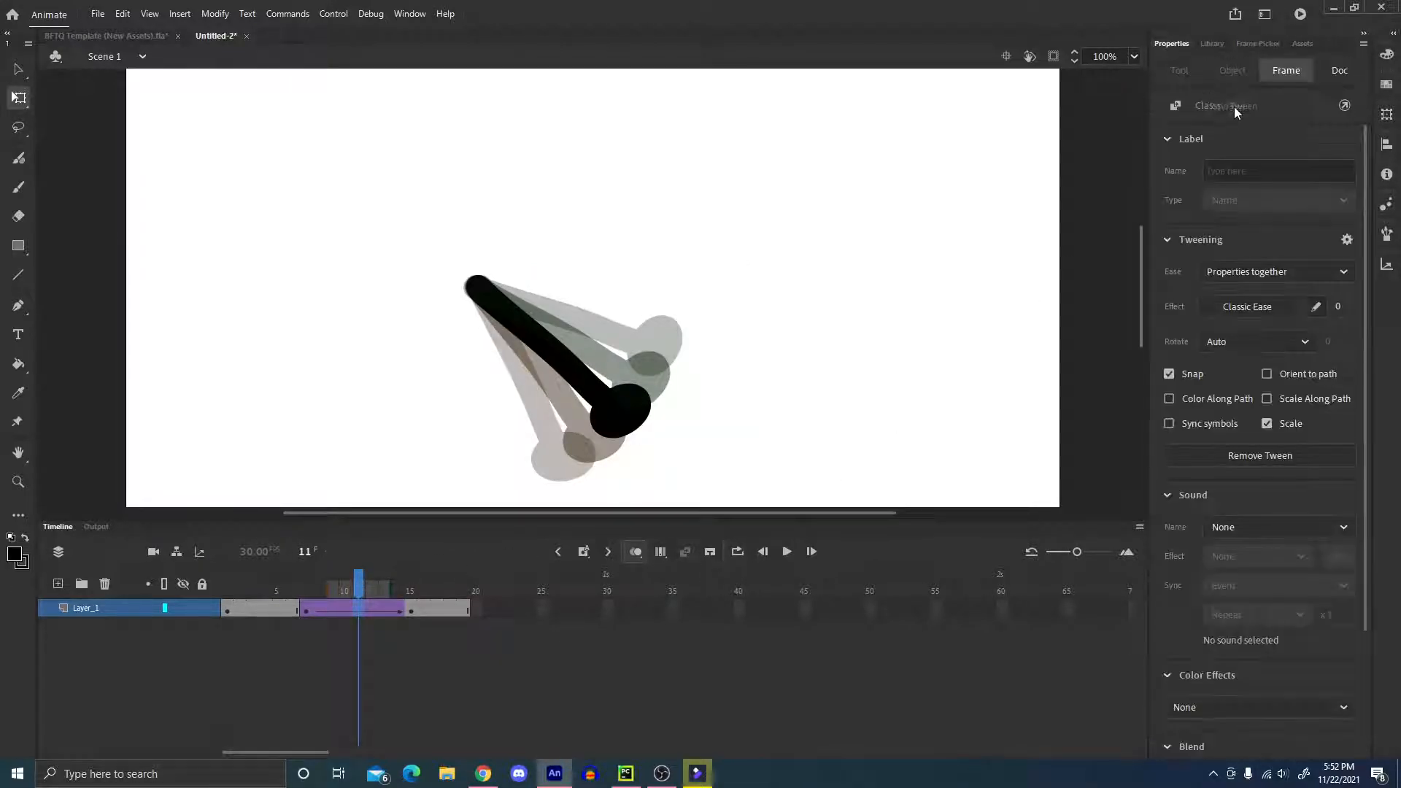
{"action": "left_click", "coordinate": [1211, 49]}
{"action": "left_click", "coordinate": [1163, 45]}
{"action": "left_click", "coordinate": [1240, 307]}
{"action": "left_click", "coordinate": [920, 430]}
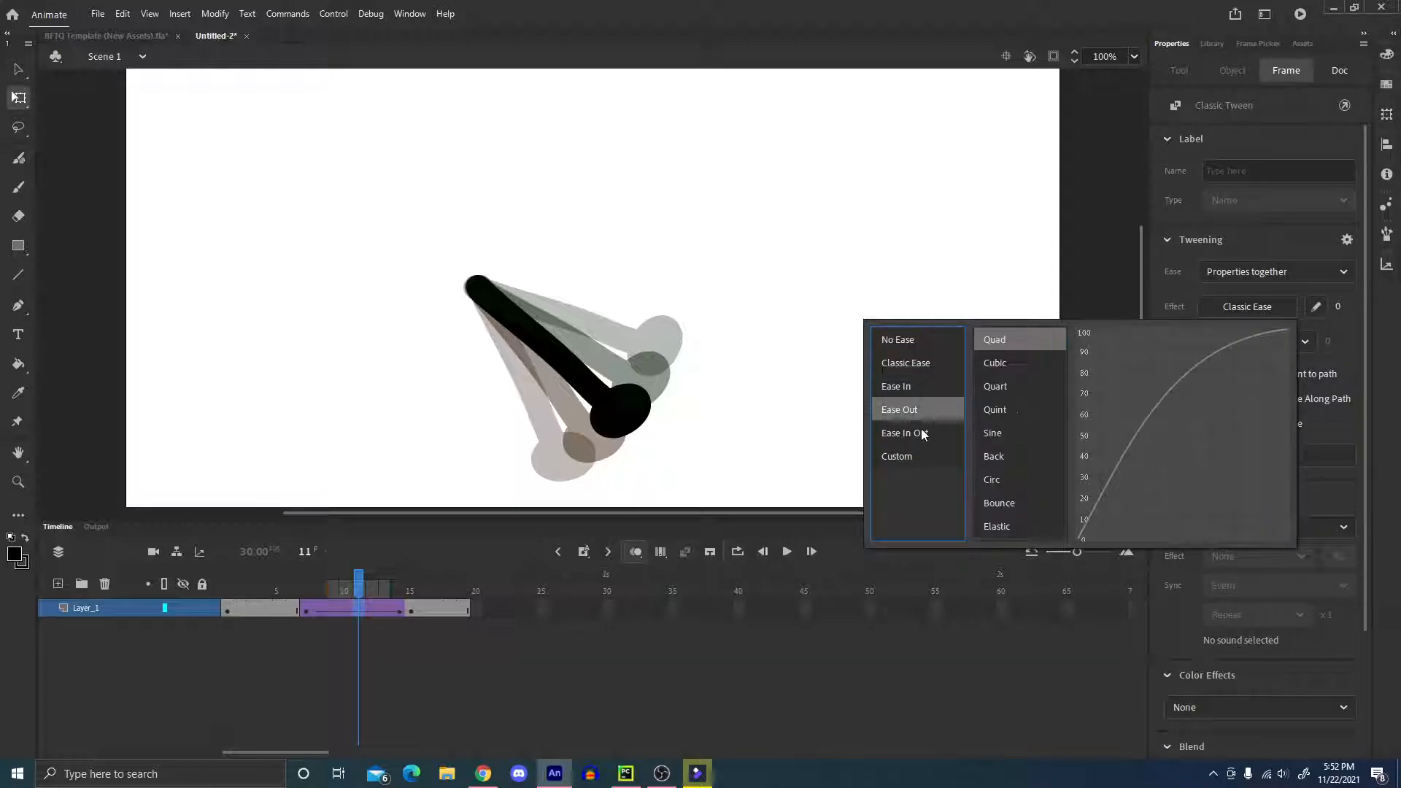
{"action": "left_click", "coordinate": [917, 392]}
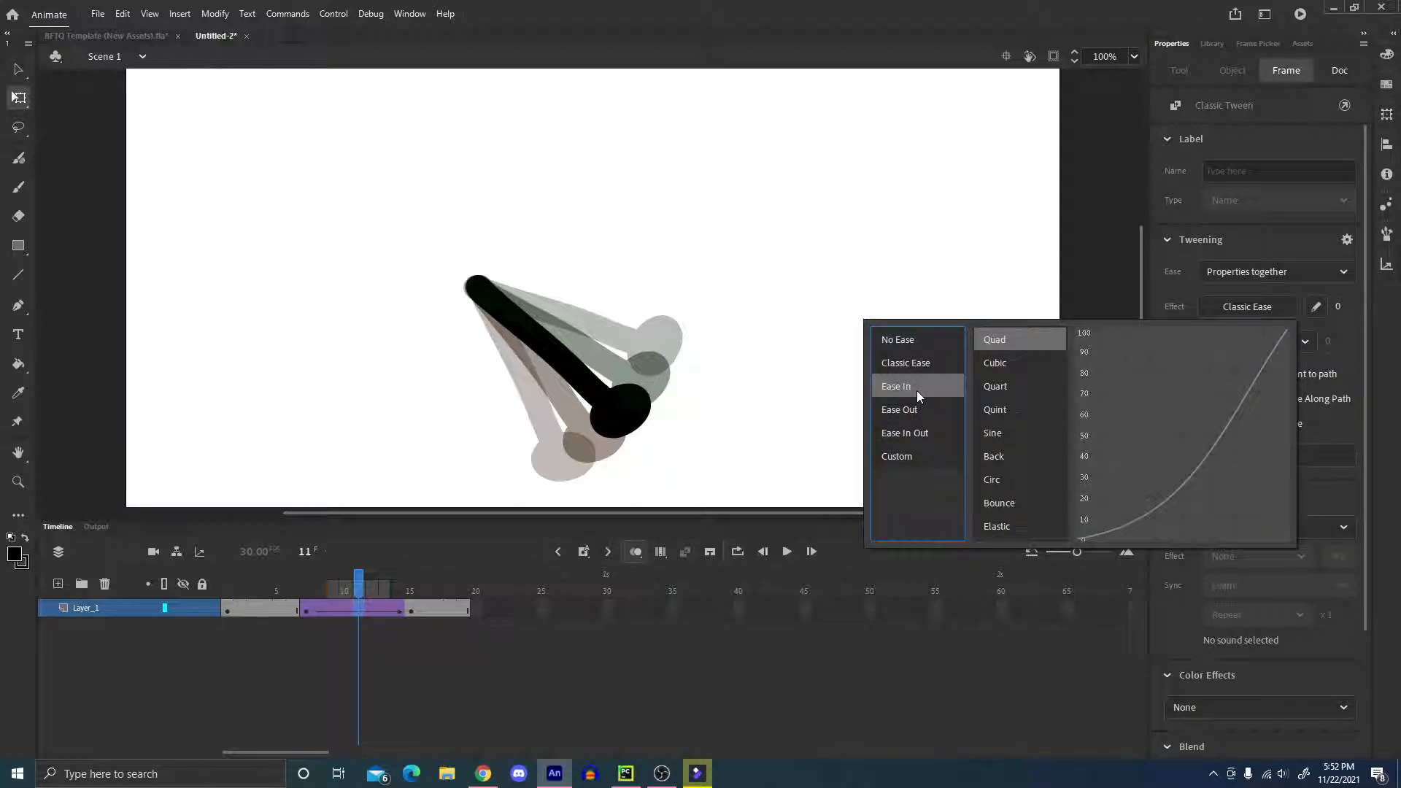
{"action": "left_click", "coordinate": [1020, 409]}
{"action": "double_click", "coordinate": [1019, 410]}
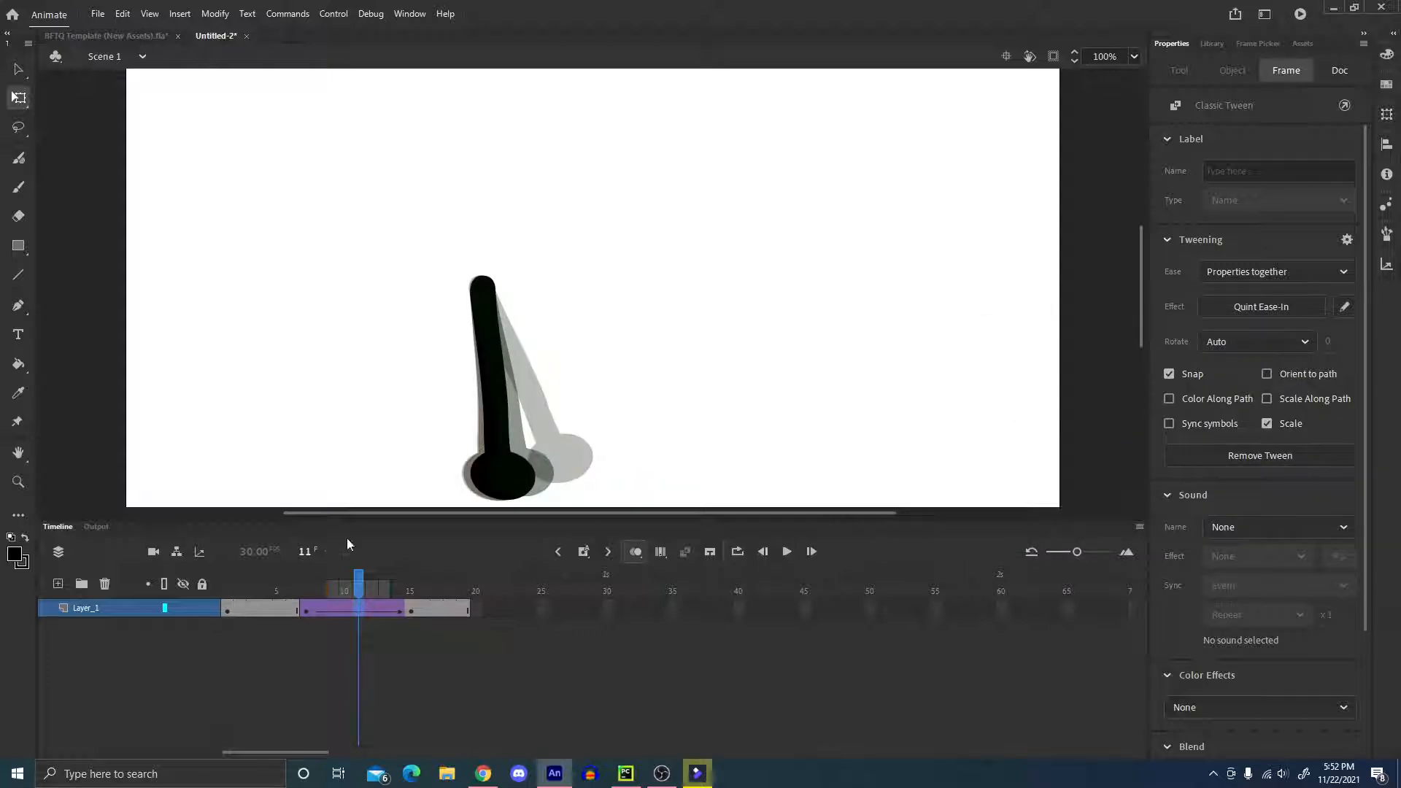
Scrub through the arm swing and extend the layer's frames to frame 25.
{"action": "mouse_move", "coordinate": [349, 591]}
{"action": "left_mouse_down"}
{"action": "mouse_move", "coordinate": [316, 591]}
{"action": "mouse_move", "coordinate": [464, 588]}
{"action": "left_mouse_up"}
{"action": "left_click", "coordinate": [498, 509]}
{"action": "left_click", "coordinate": [708, 306]}
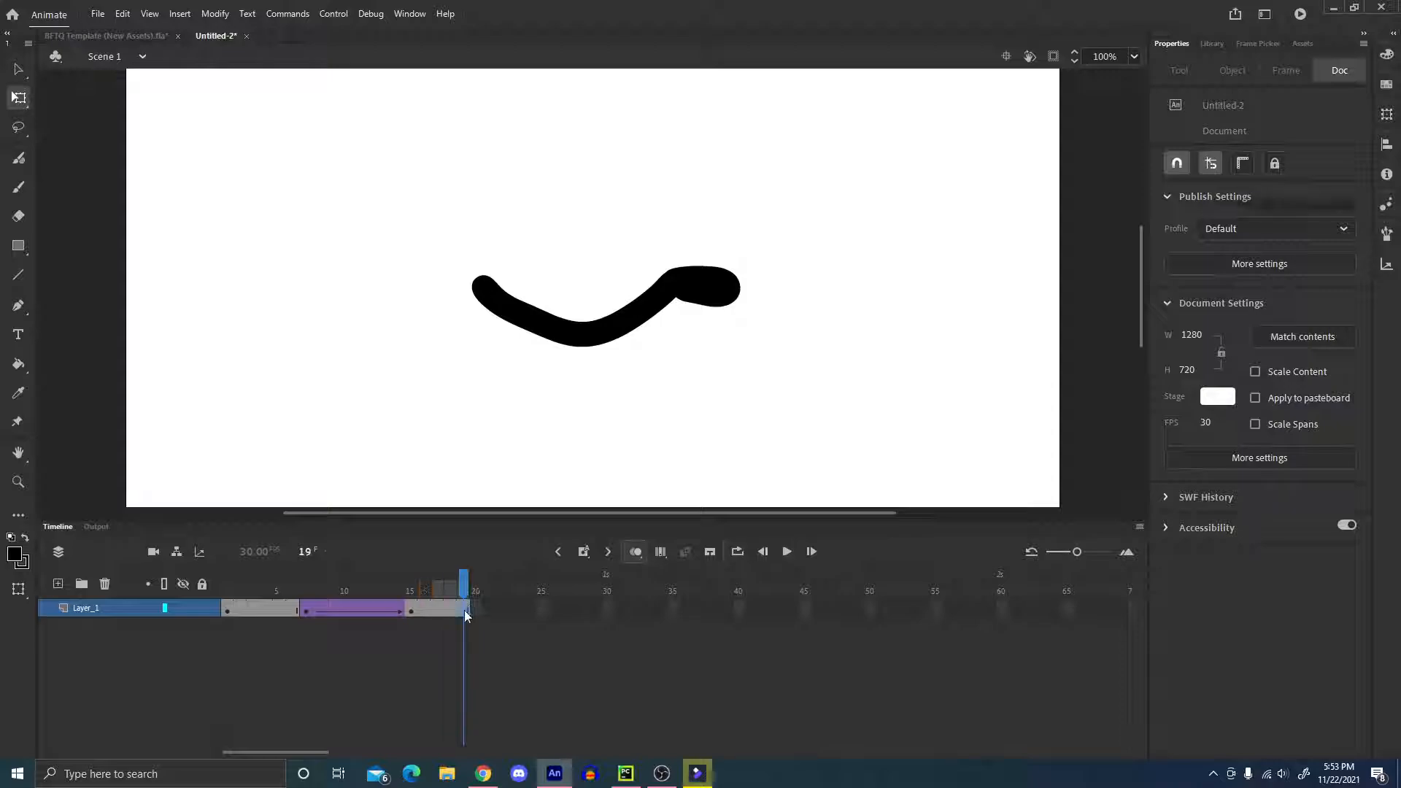
{"action": "left_click", "coordinate": [541, 605]}
{"action": "key", "text": "F5"}
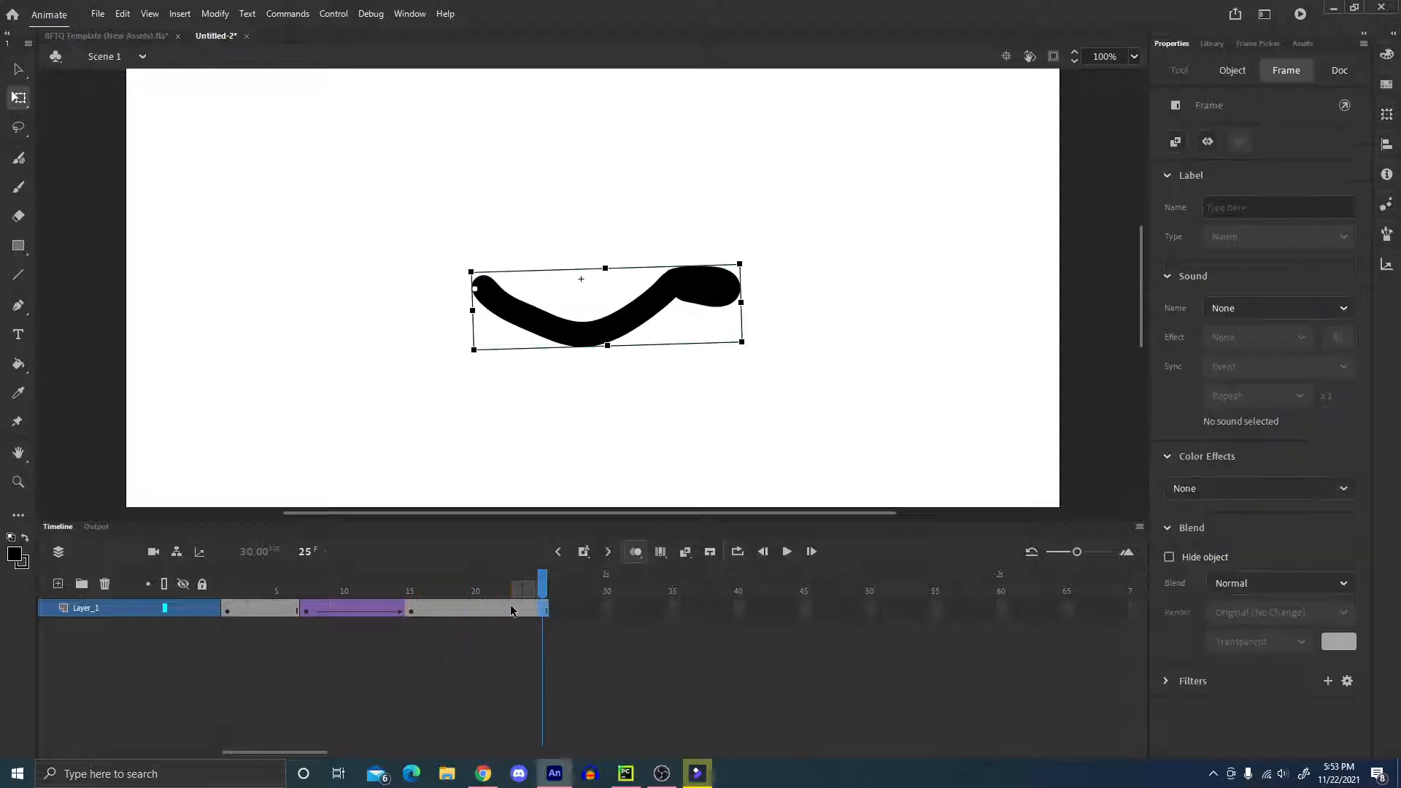
Insert a keyframe at frame 22 holding the raised arm.
{"action": "left_click", "coordinate": [510, 604]}
{"action": "left_click", "coordinate": [506, 610]}
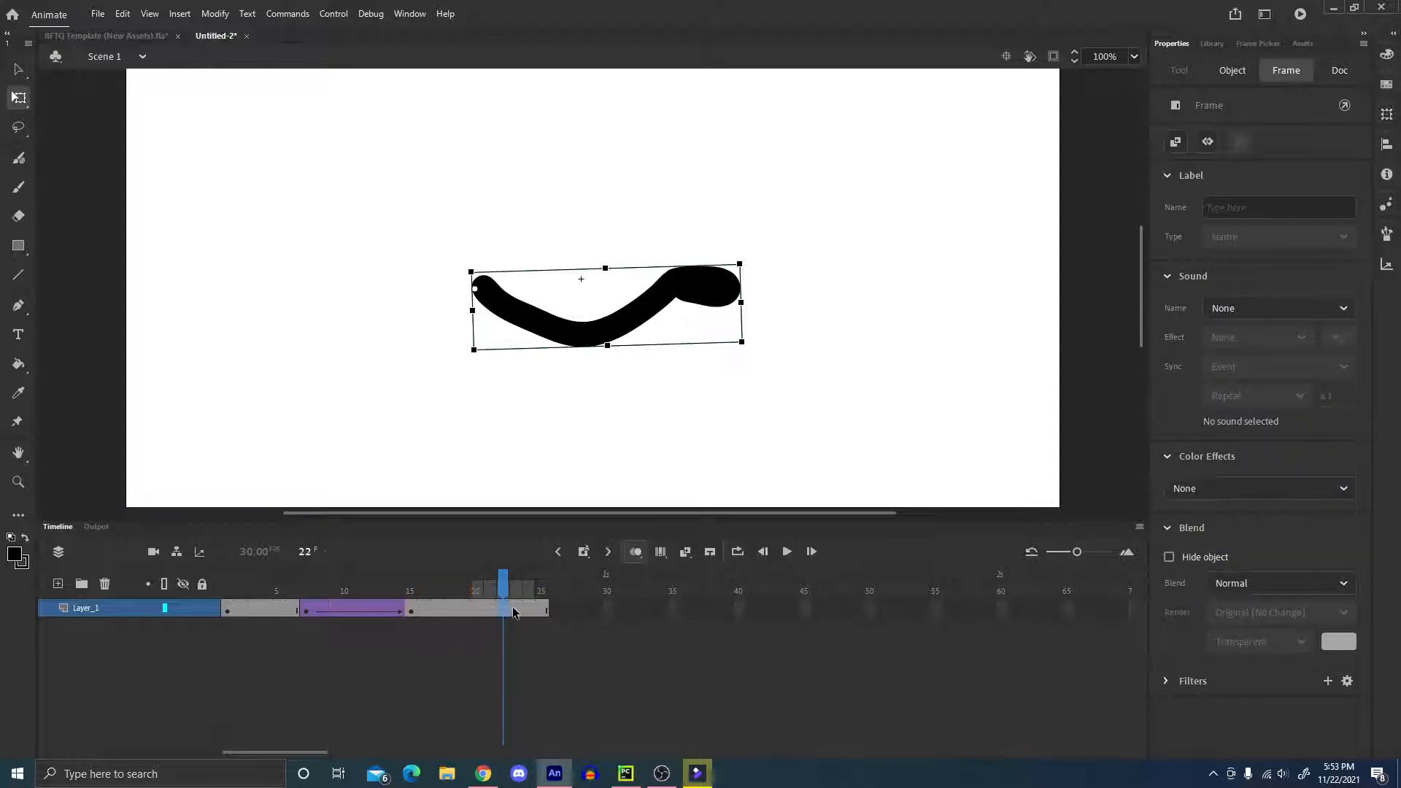
{"action": "key", "text": "F6"}
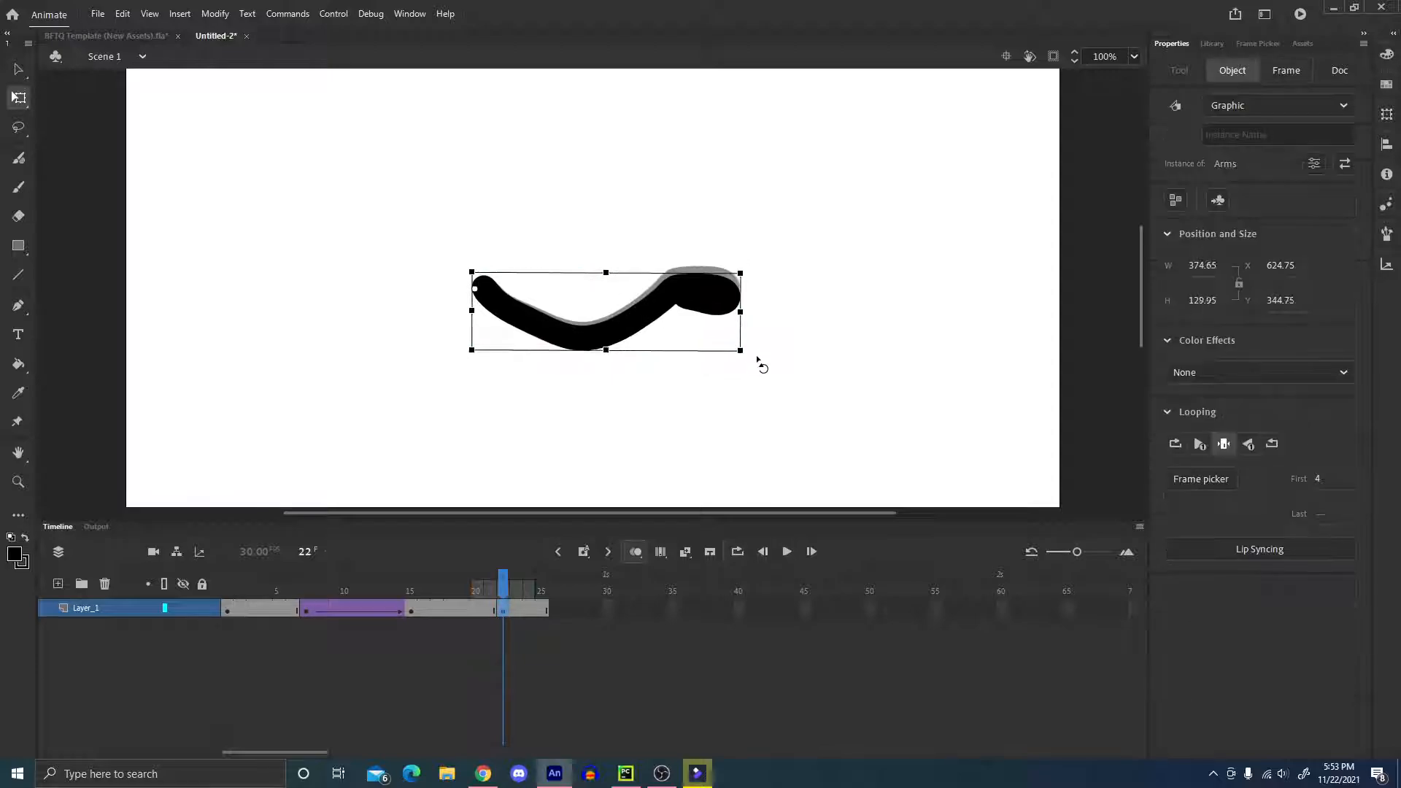
Create a classic tween between frames 15 and 22 and apply the Quint Ease-Out effect to it.
{"action": "left_click", "coordinate": [458, 607]}
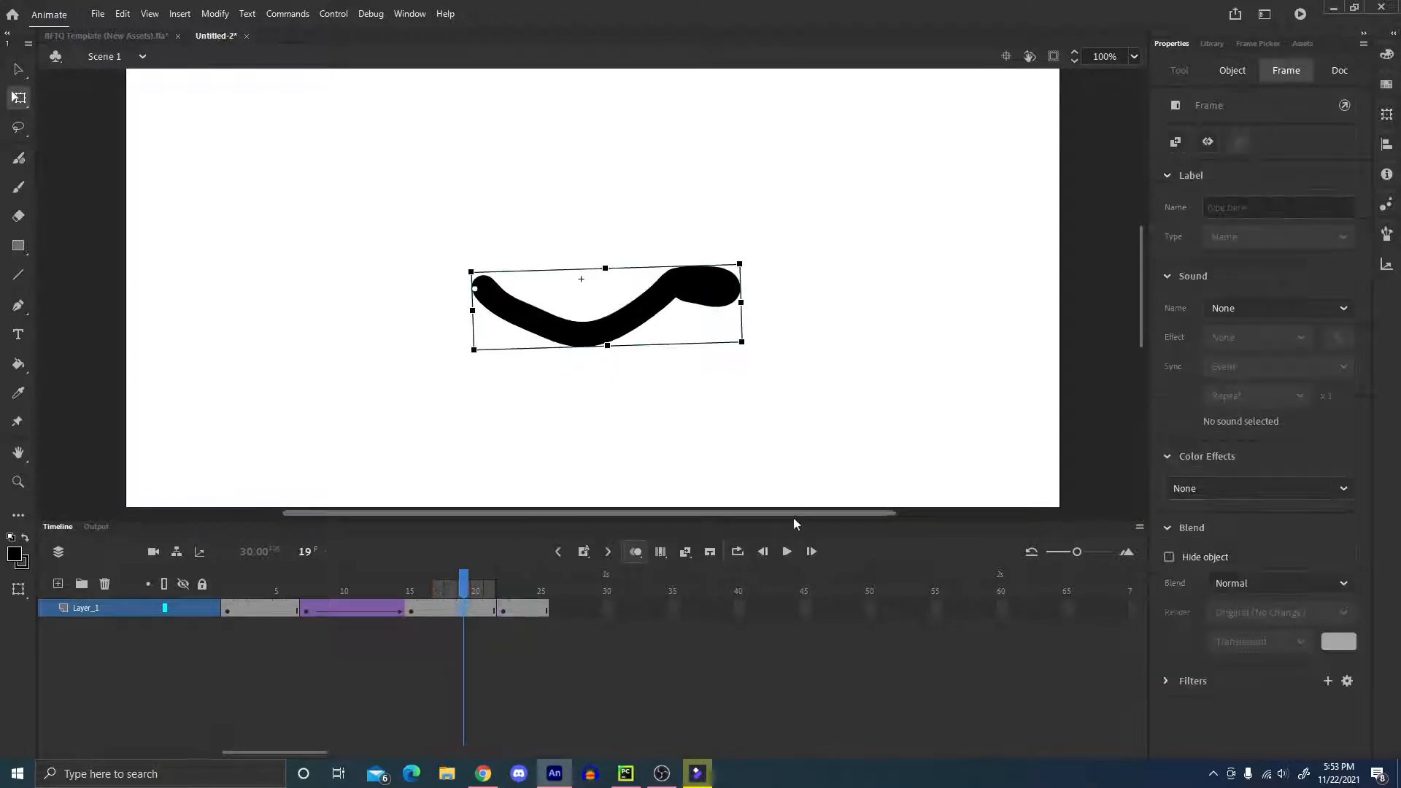
{"action": "left_click", "coordinate": [676, 555]}
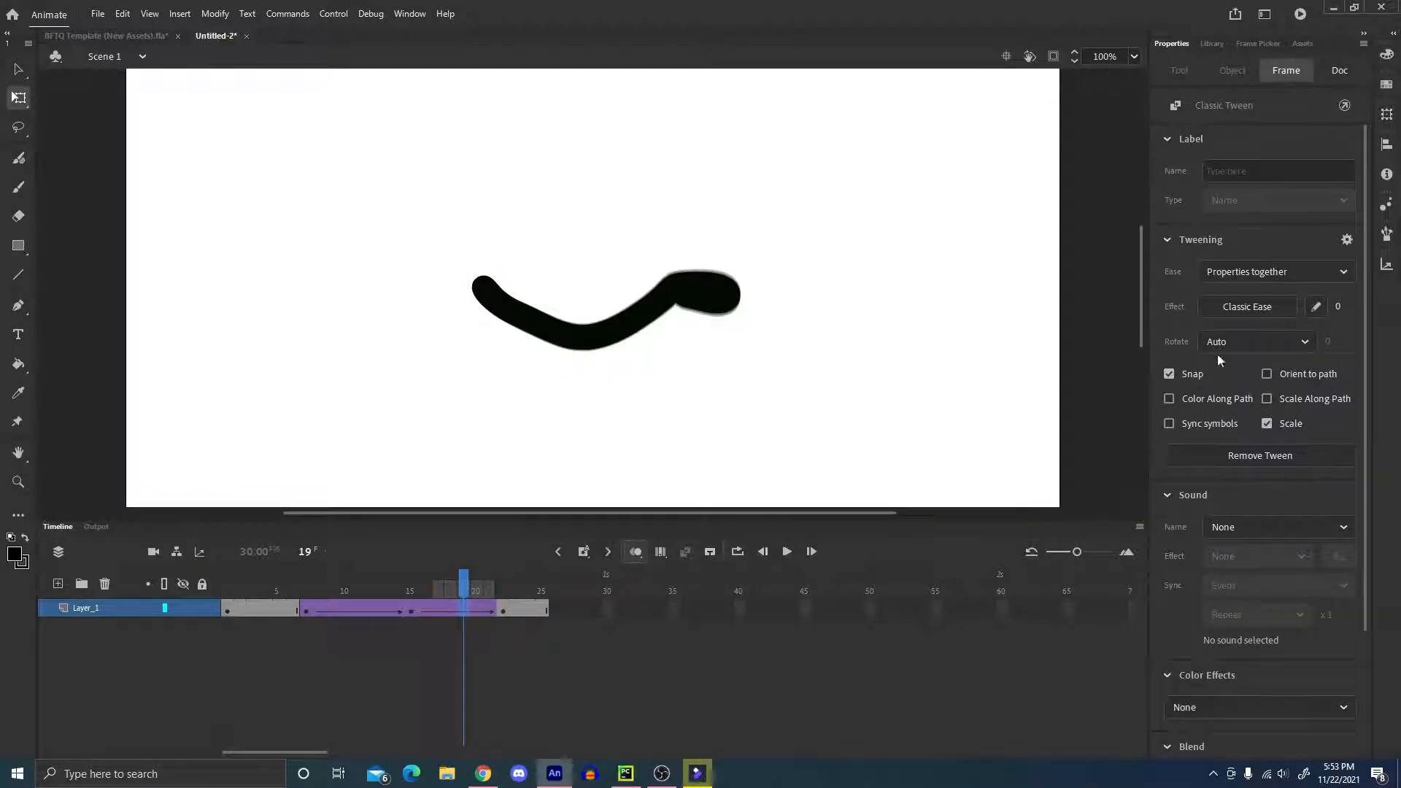
{"action": "left_click", "coordinate": [1247, 306]}
{"action": "mouse_move", "coordinate": [922, 417]}
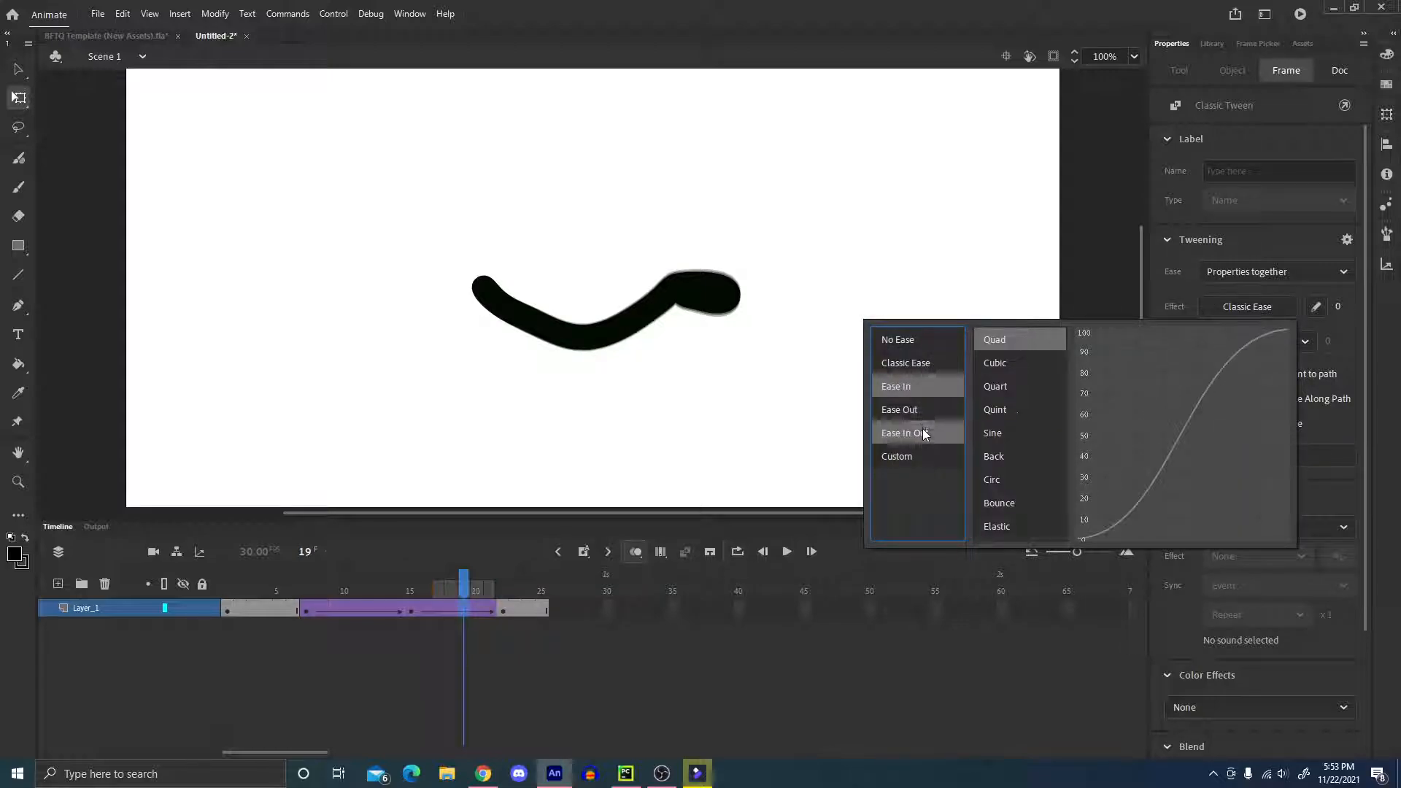
{"action": "left_click", "coordinate": [1008, 411]}
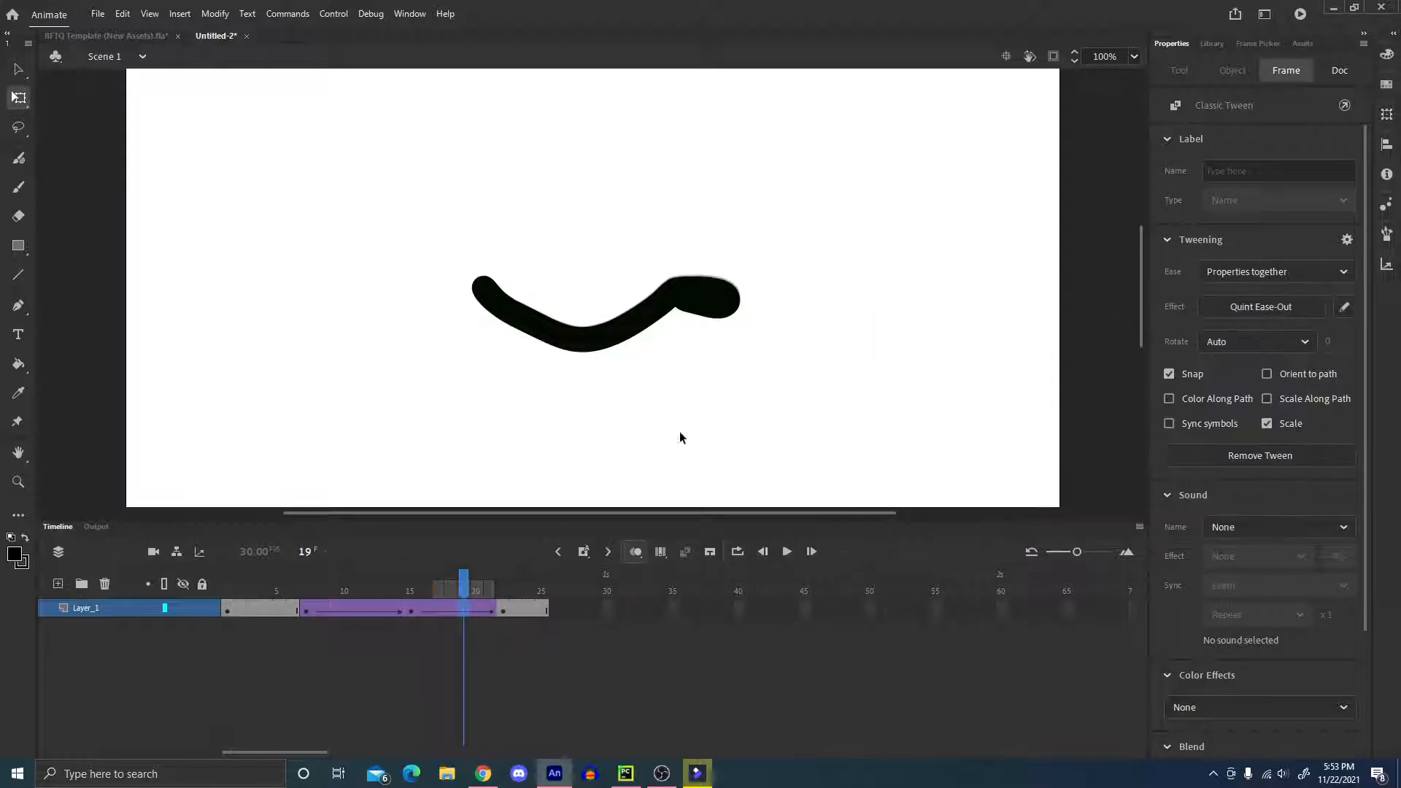
Scrub back to the early frames and play the arm swing to check its timing.
{"action": "left_click_drag", "start_coordinate": [443, 595], "coordinate": [307, 578]}
{"action": "left_click", "coordinate": [641, 490]}
{"action": "key", "text": "Return"}
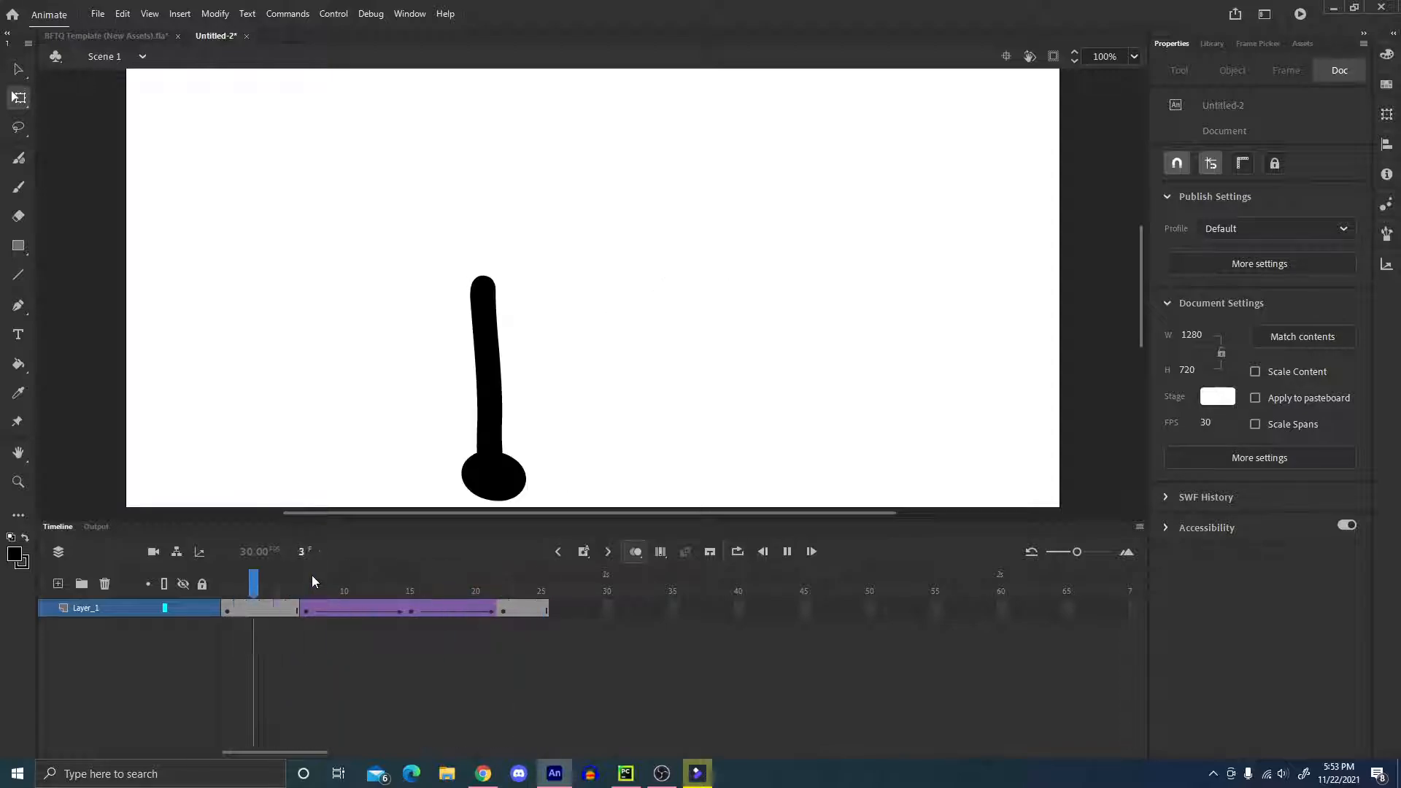
Insert keyframes at frames 13 and 14 within the arm swing and compare the poses up to frame 15.
{"action": "left_click_drag", "start_coordinate": [334, 583], "coordinate": [398, 588]}
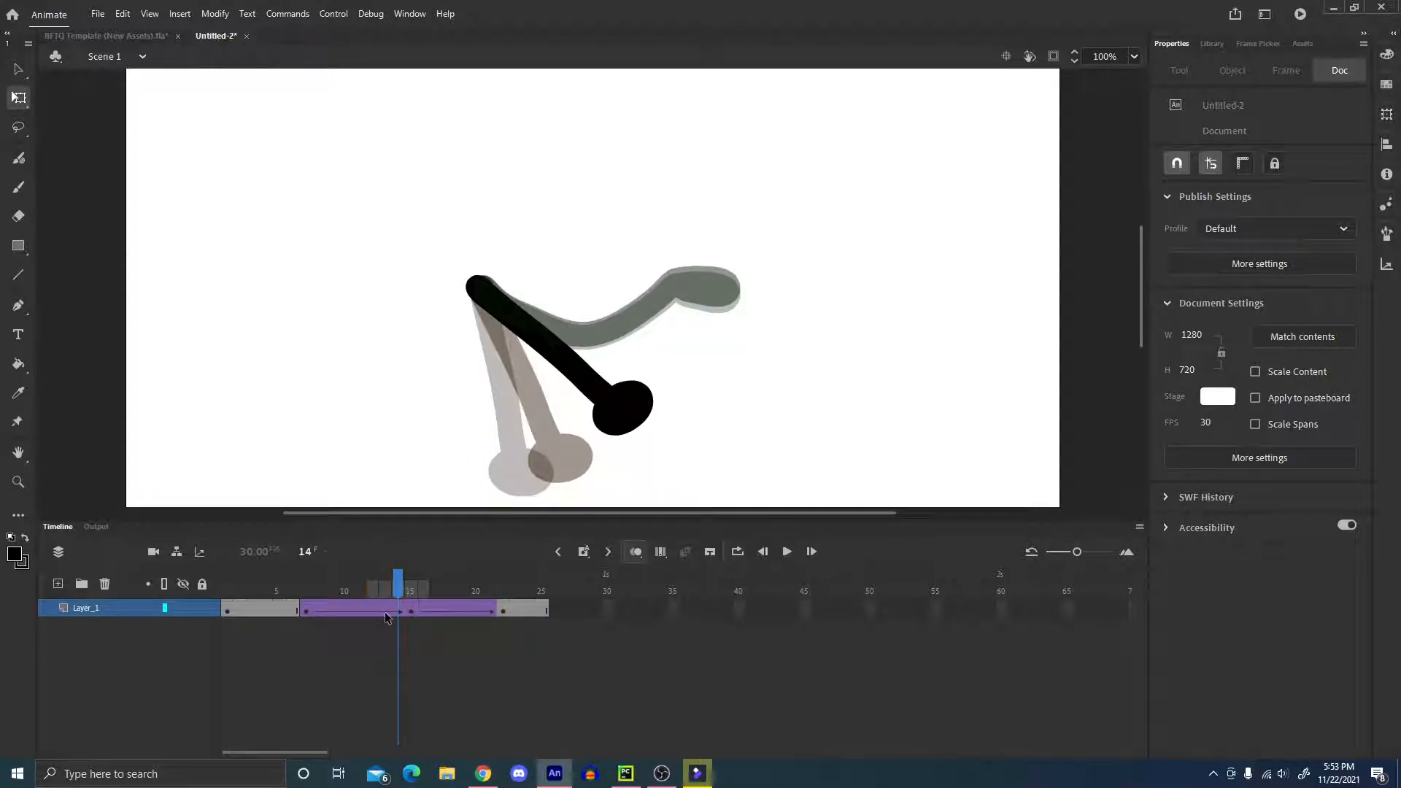
{"action": "left_click", "coordinate": [398, 611]}
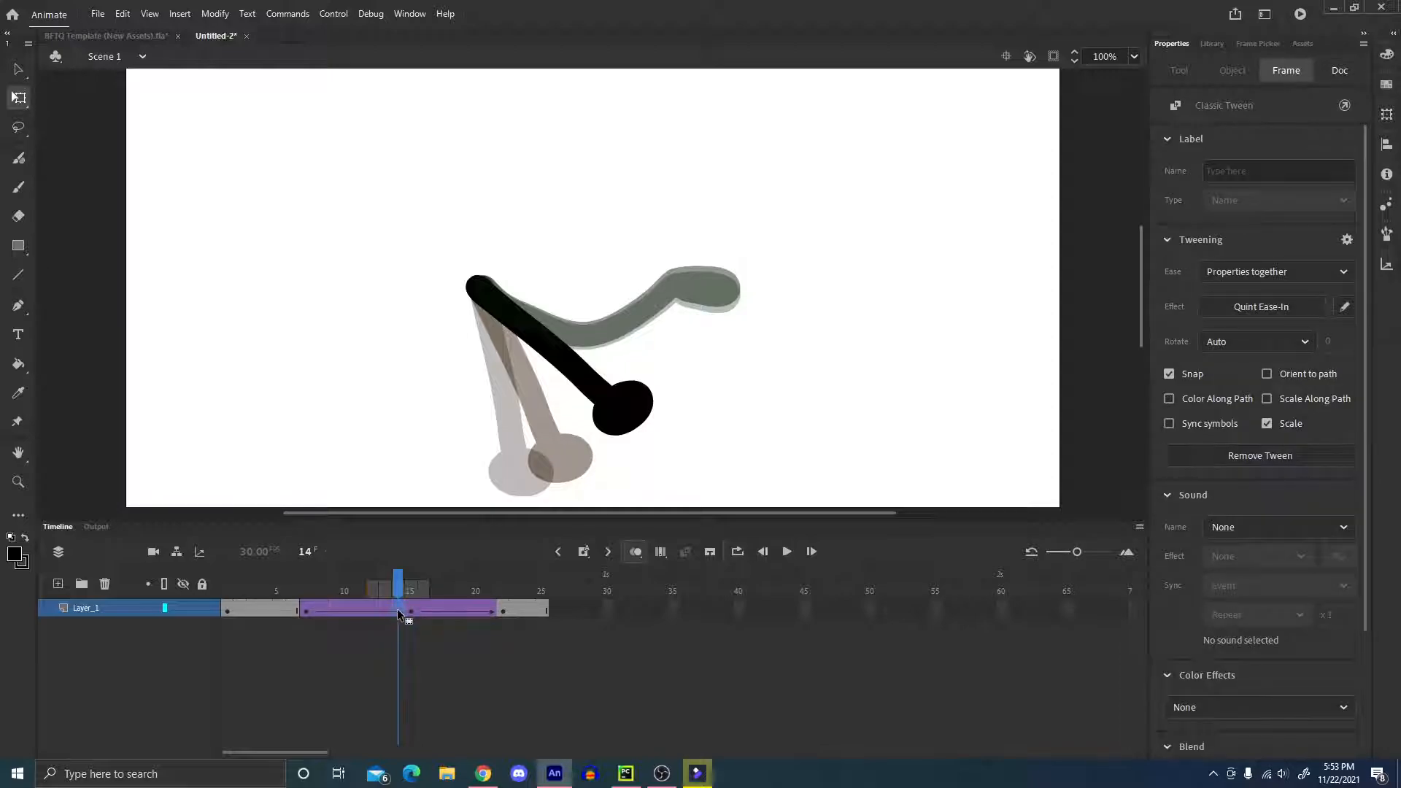
{"action": "key", "text": "F6"}
{"action": "left_click", "coordinate": [384, 609]}
{"action": "key", "text": "F6"}
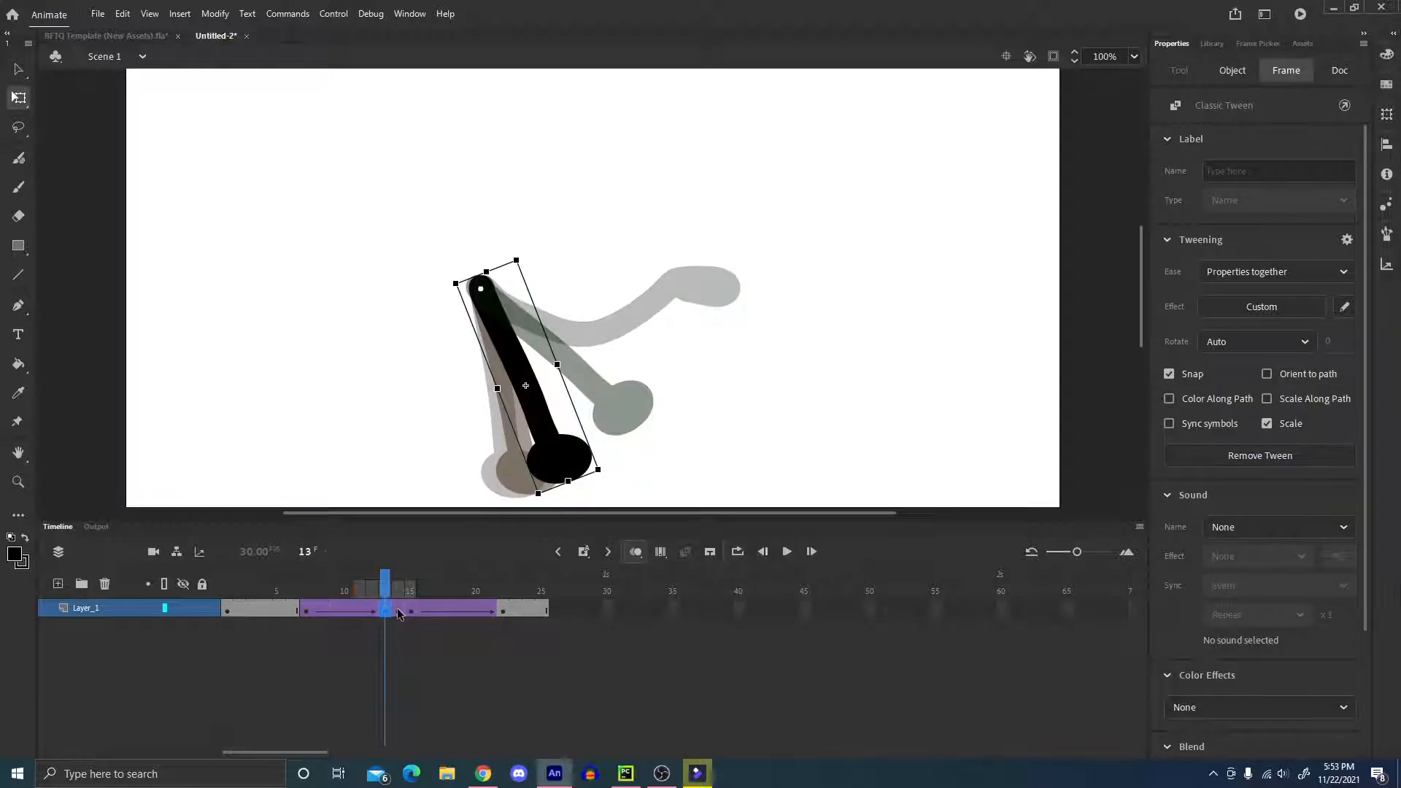
{"action": "left_click", "coordinate": [398, 611]}
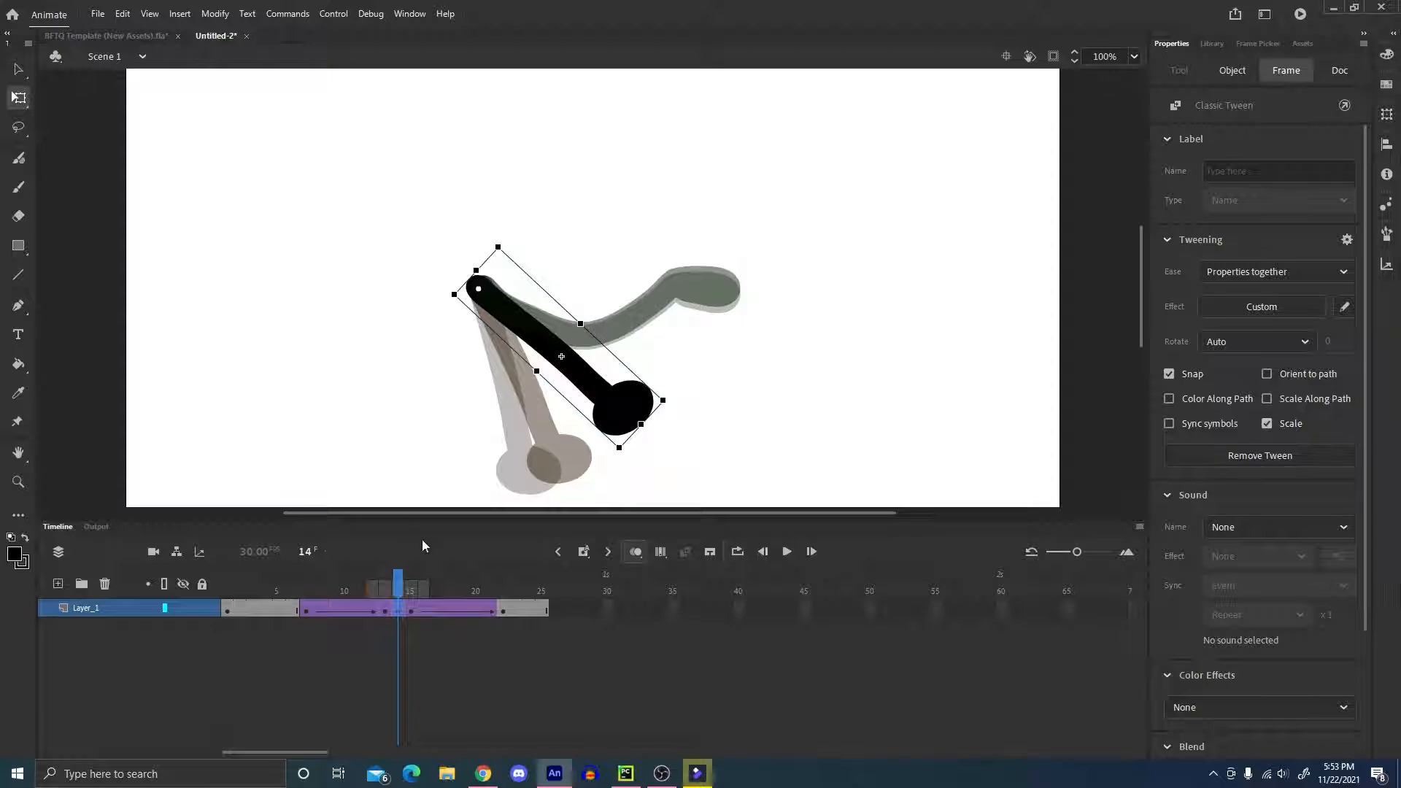
{"action": "left_click", "coordinate": [388, 611]}
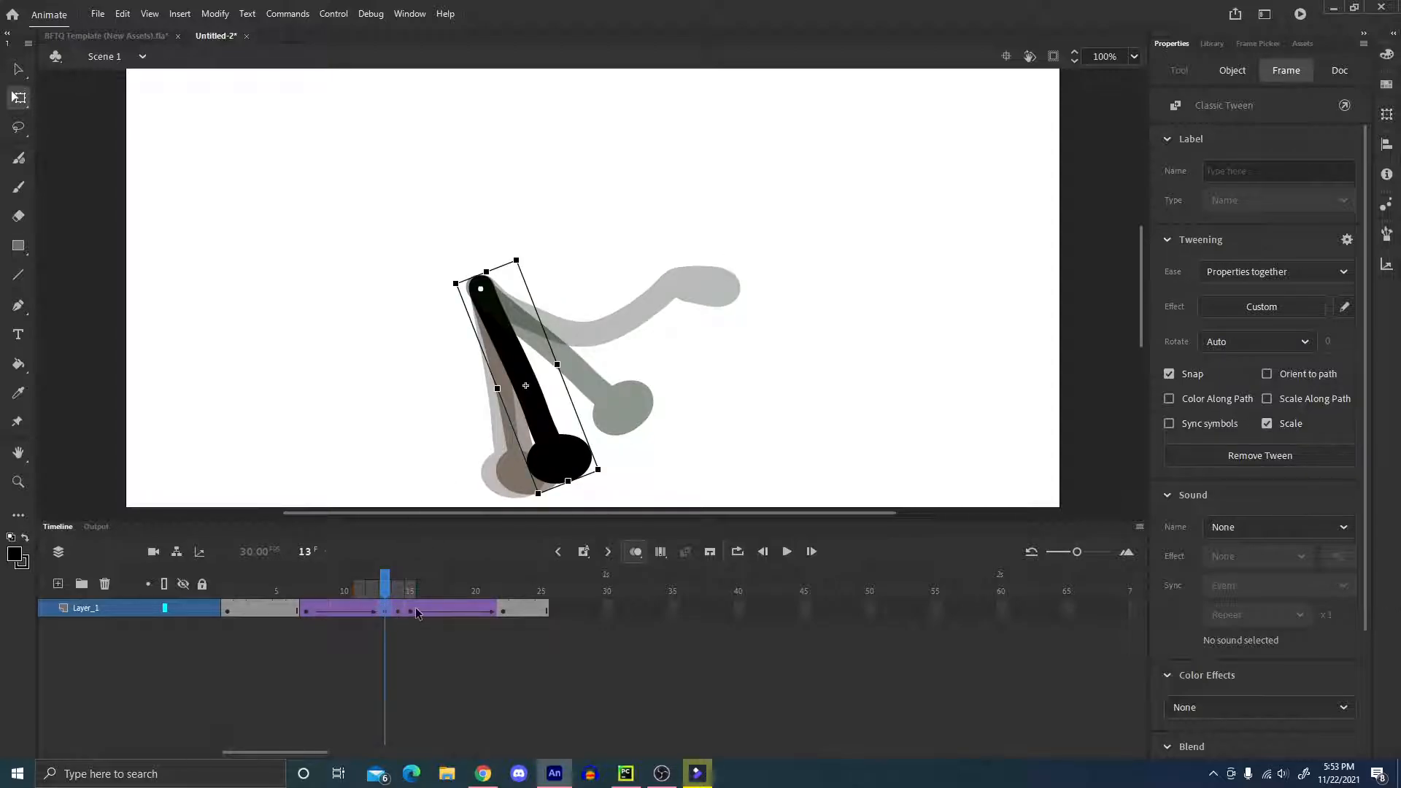
{"action": "left_click", "coordinate": [415, 611]}
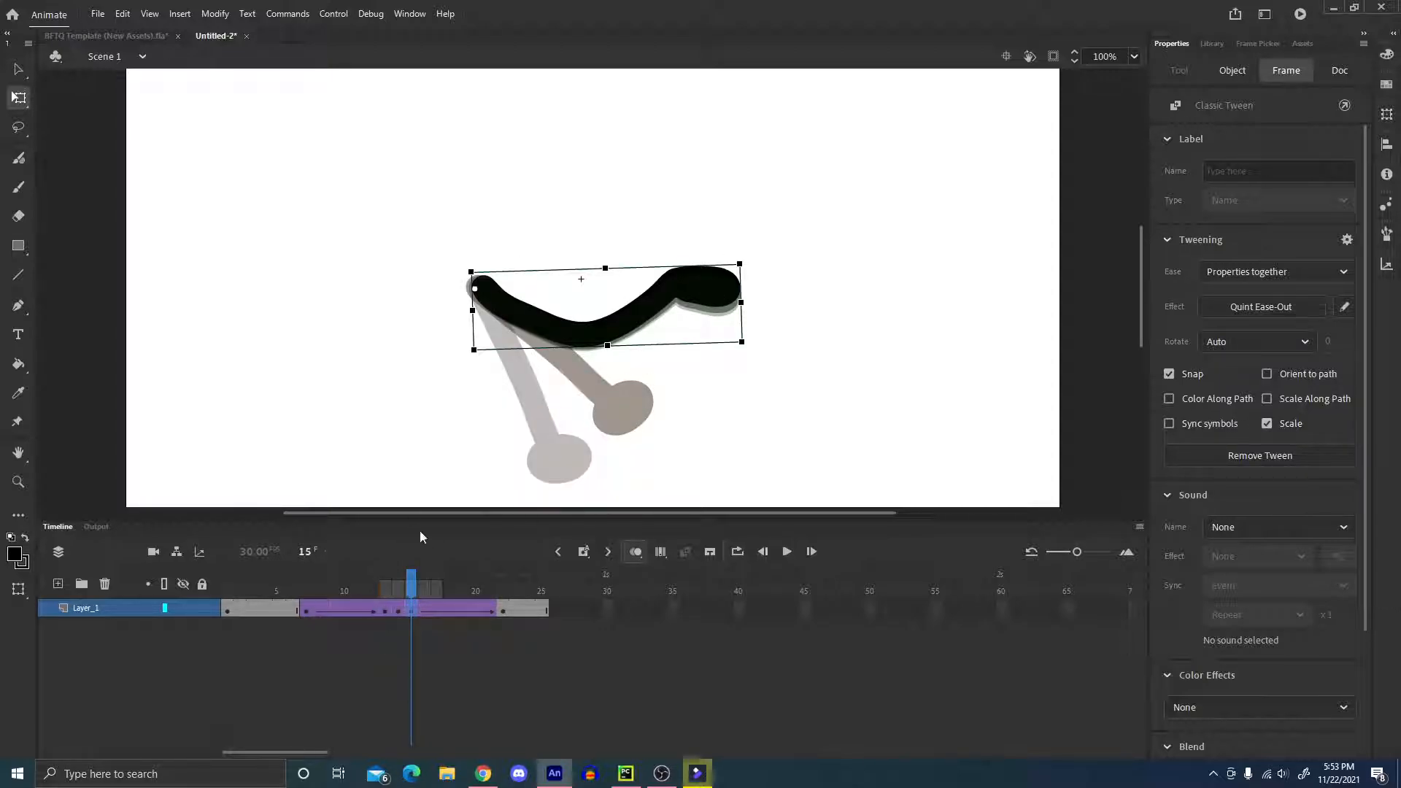
{"action": "left_click", "coordinate": [383, 611]}
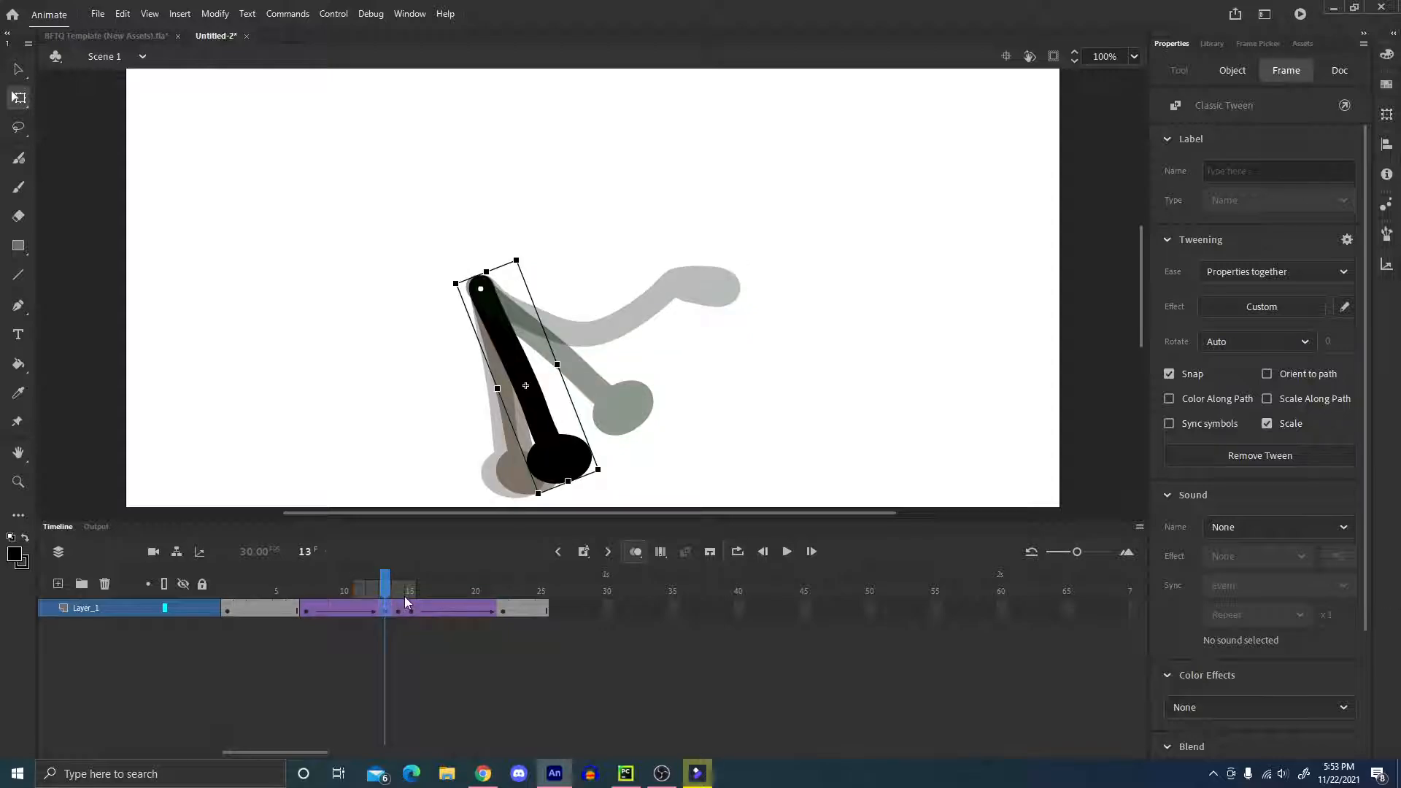
Stretch the frame 14 arm across its width so it becomes thicker.
{"action": "left_click", "coordinate": [400, 611]}
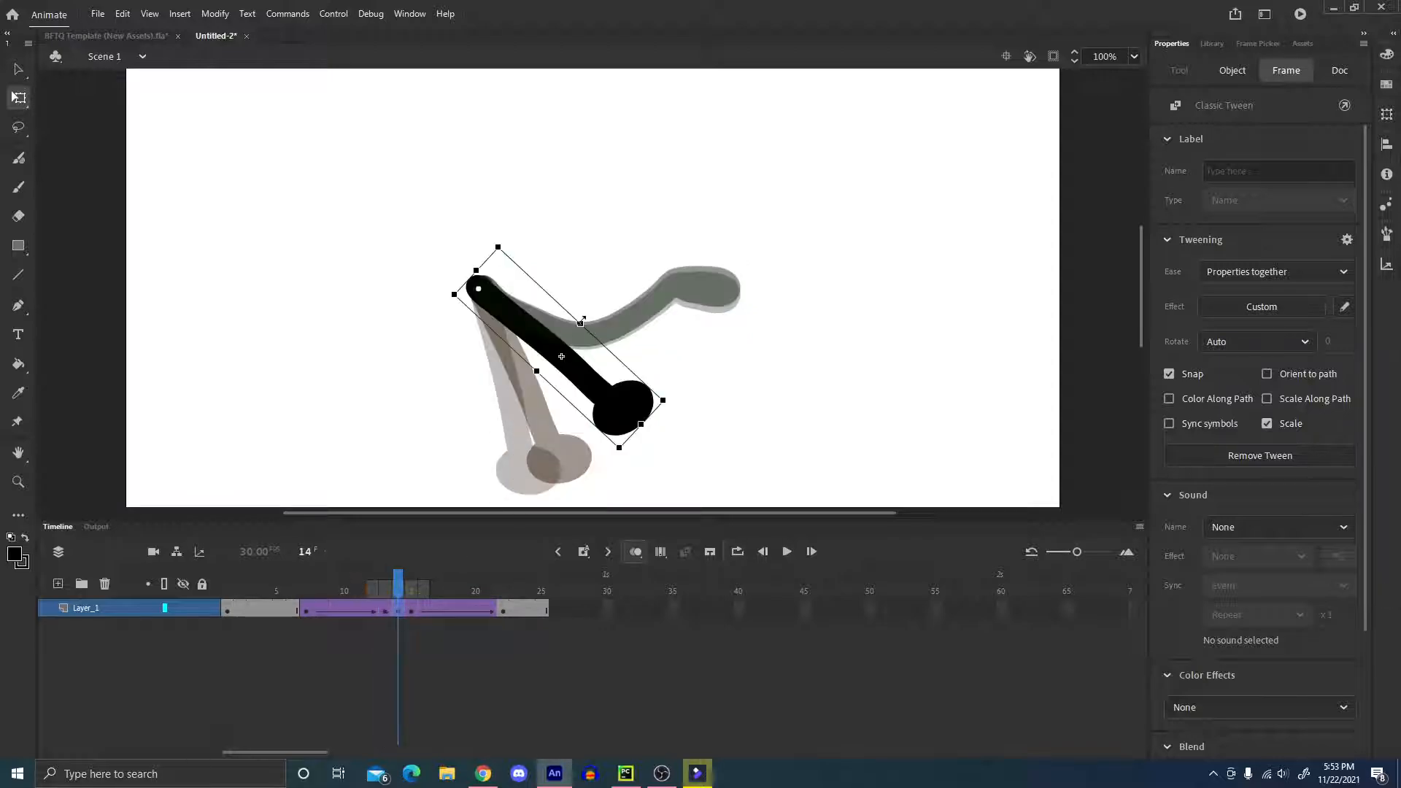
{"action": "left_click_drag", "start_coordinate": [582, 323], "coordinate": [680, 298]}
{"action": "left_click", "coordinate": [686, 288]}
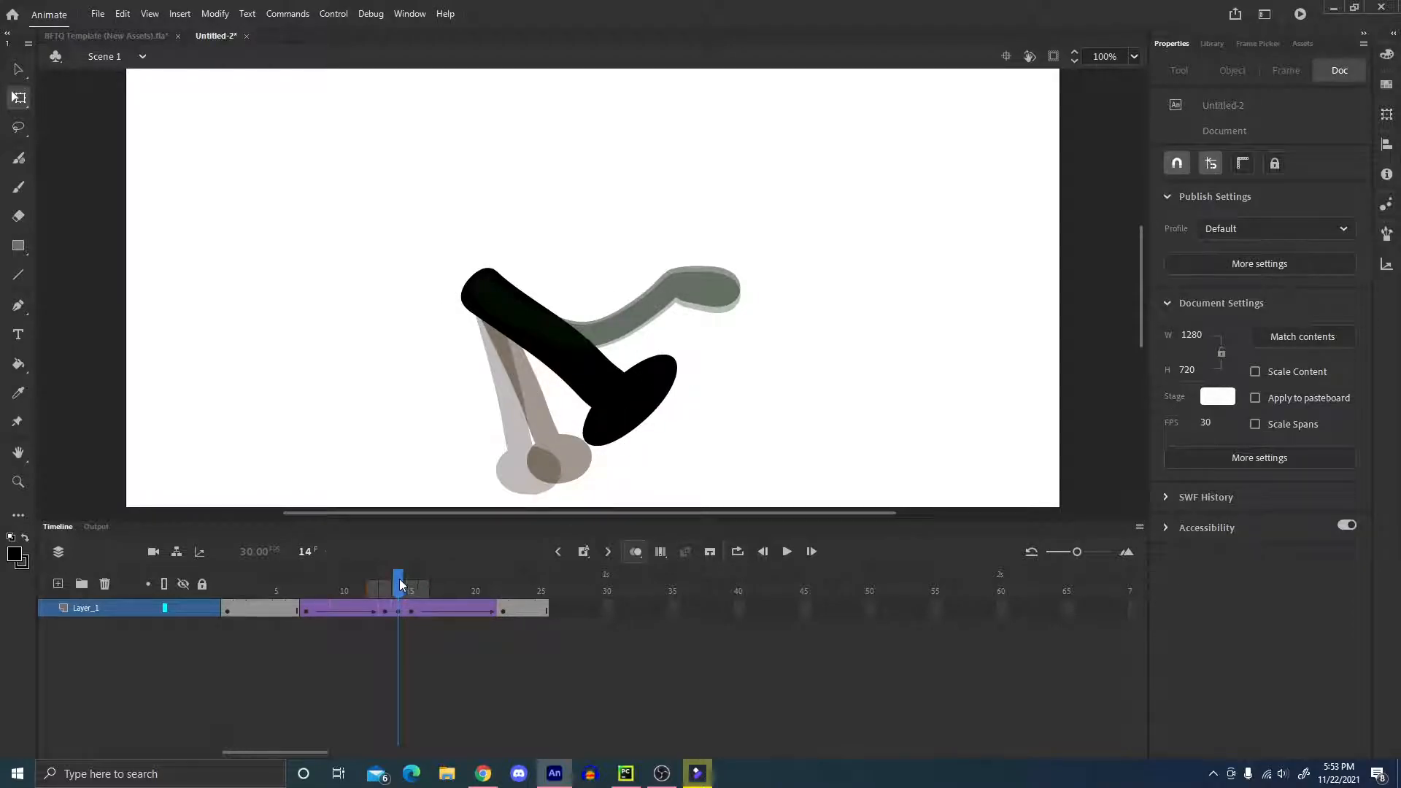
Play the animation back repeatedly to judge how the stretched frame 14 arm reads in the swing.
{"action": "left_click_drag", "start_coordinate": [400, 580], "coordinate": [311, 588]}
{"action": "key", "text": "Return"}
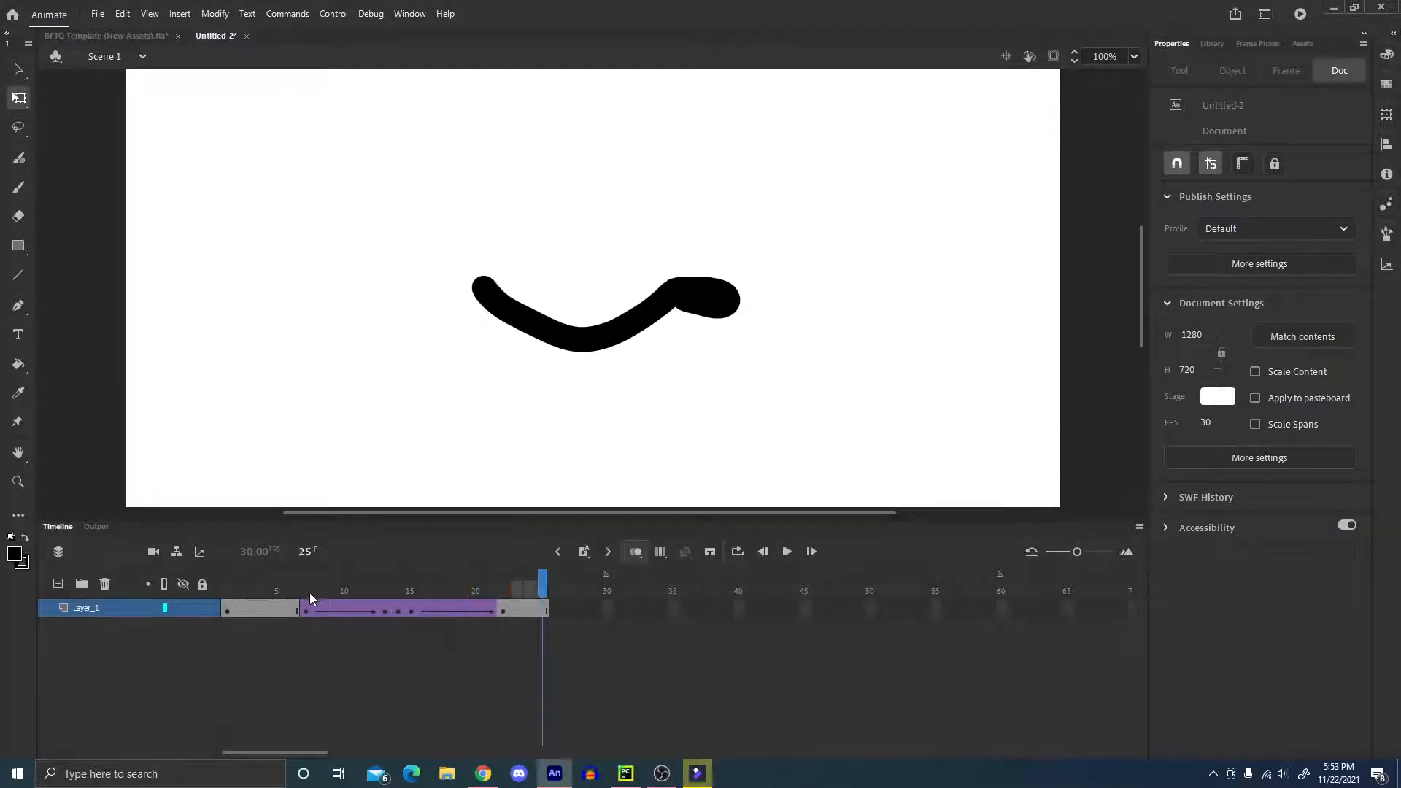
{"action": "key", "text": "Return"}
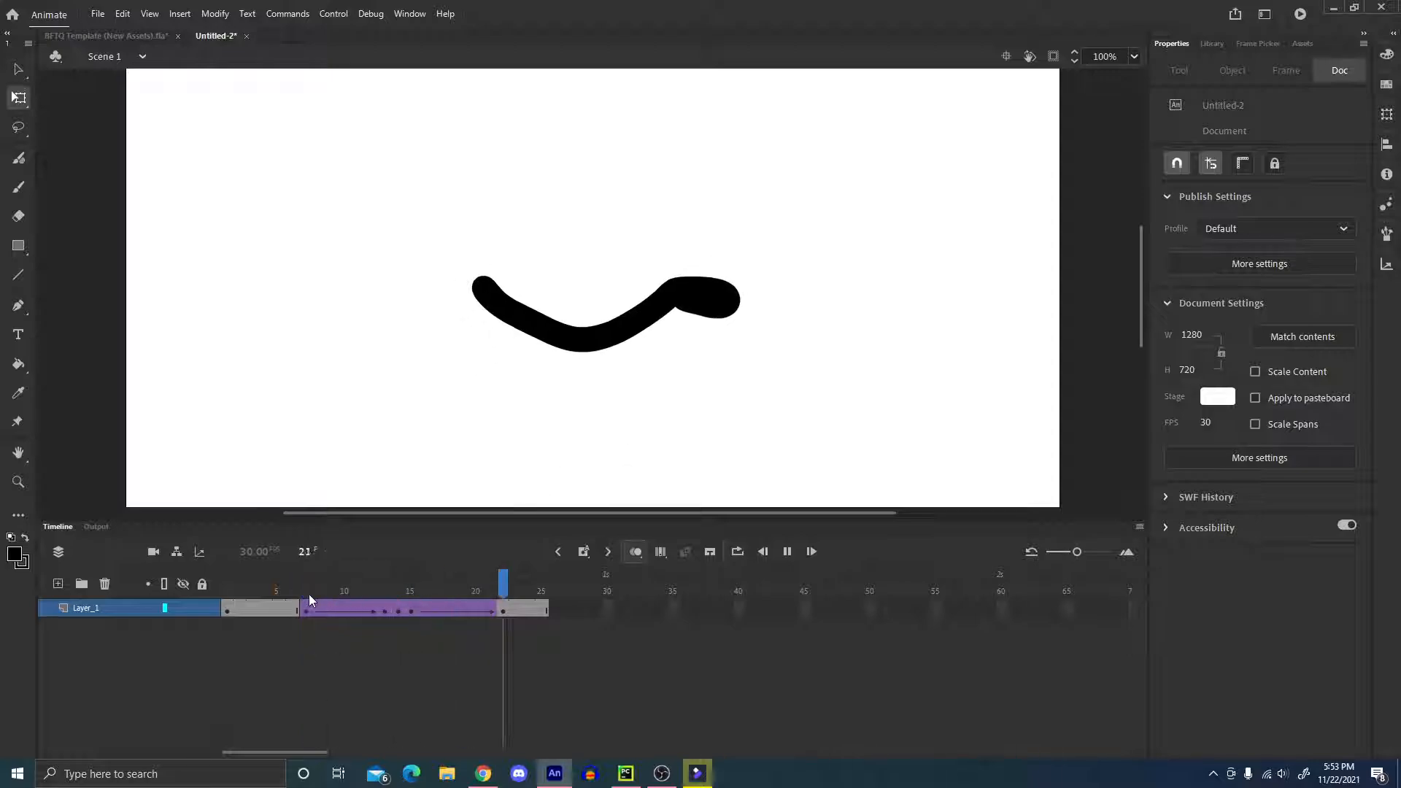
{"action": "key", "text": "Return"}
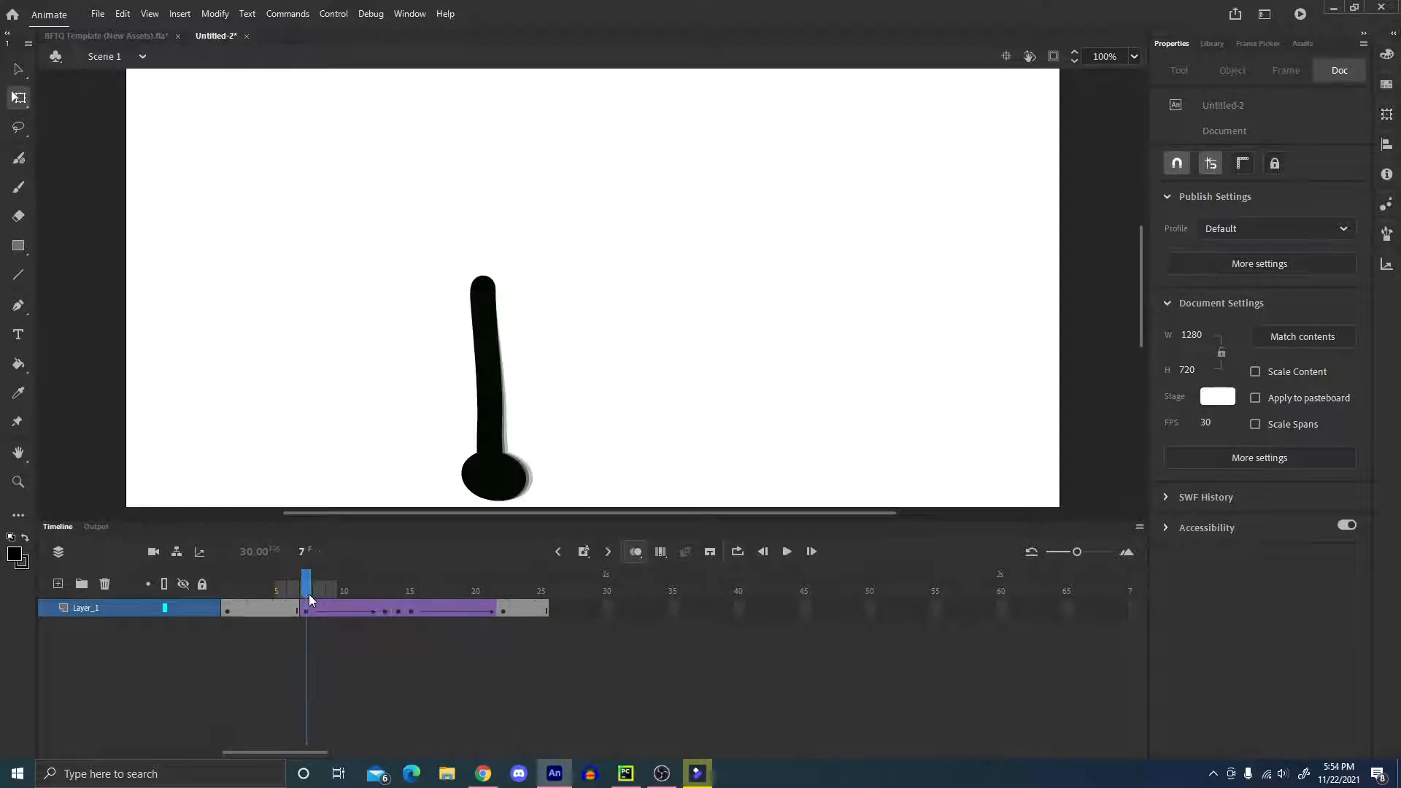
{"action": "key", "text": "Return"}
{"action": "mouse_move", "coordinate": [239, 588]}
{"action": "left_mouse_down"}
{"action": "mouse_move", "coordinate": [288, 588]}
{"action": "mouse_move", "coordinate": [186, 588]}
{"action": "left_mouse_up"}
{"action": "key", "text": "Return"}
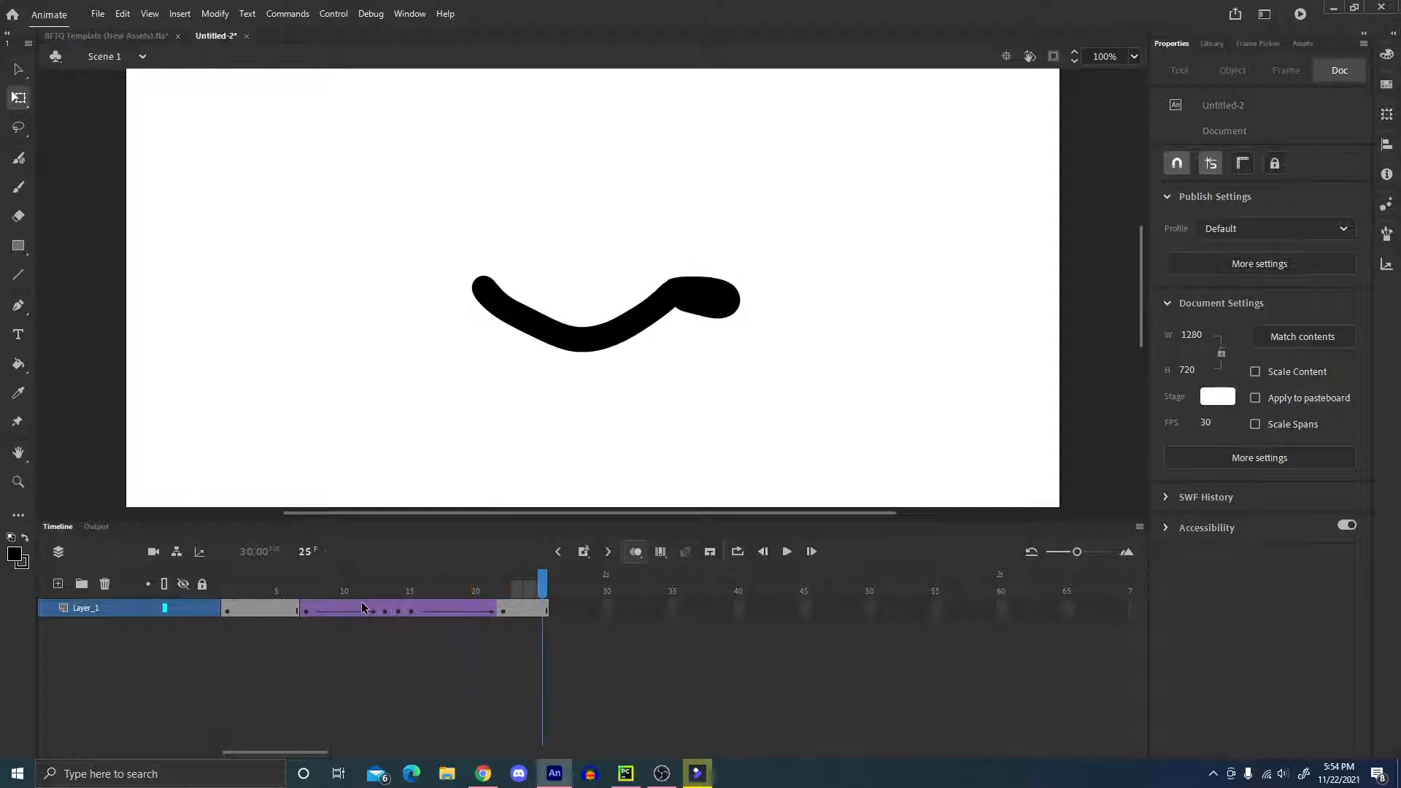
{"action": "key", "text": "Return"}
{"action": "key", "text": "Return"}
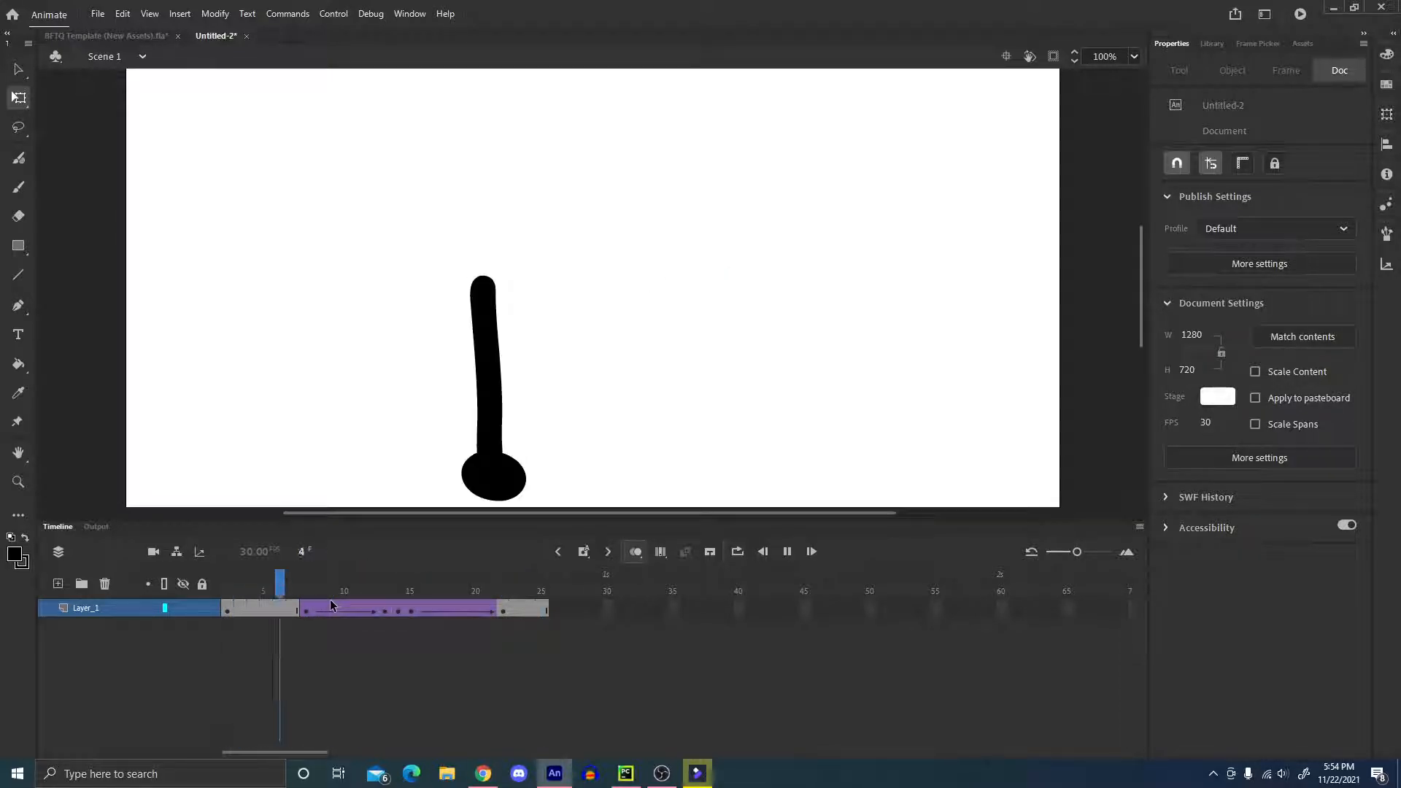
{"action": "key", "text": "Return"}
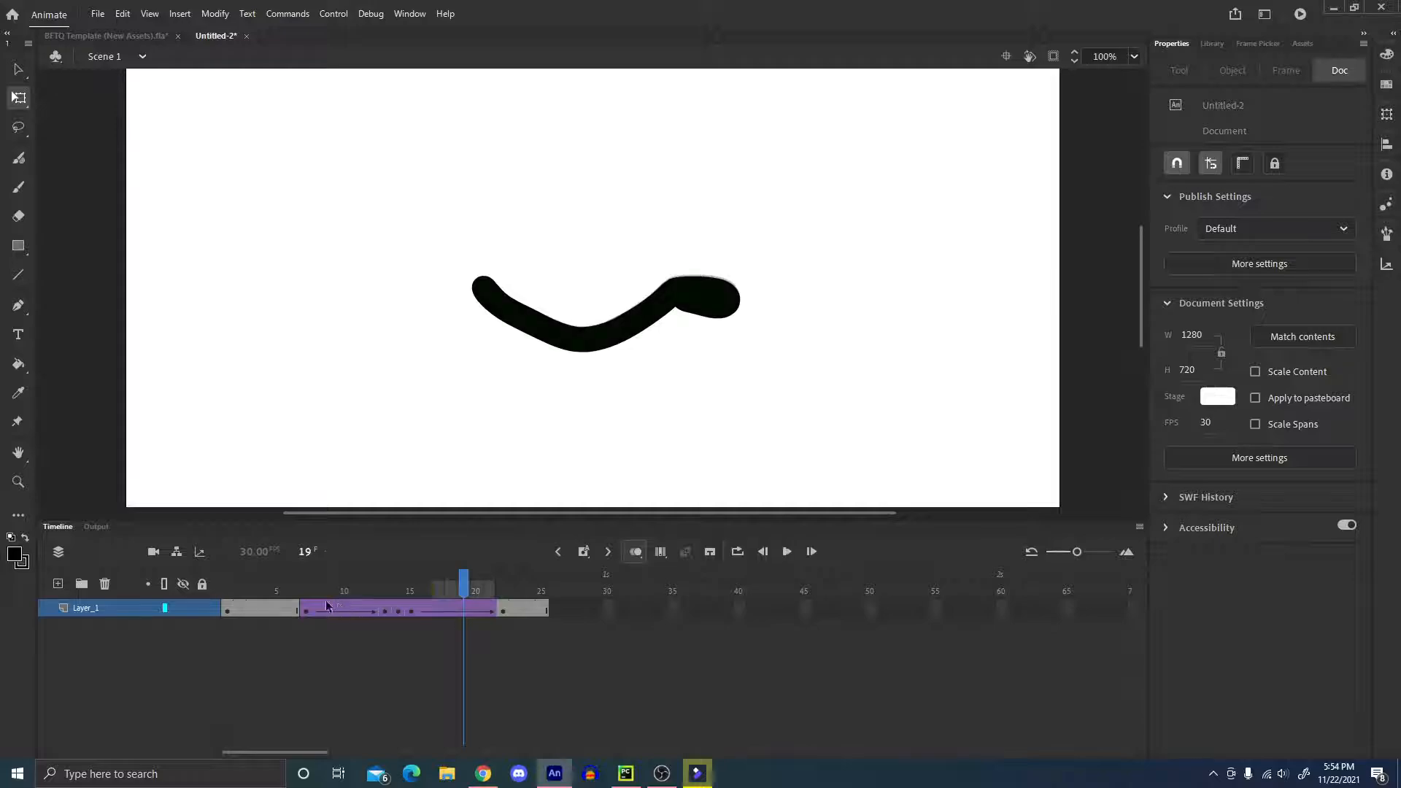
Skew the stretched arm at frame 14 slightly so its hand end stands more upright, and play the swing back.
{"action": "left_click_drag", "start_coordinate": [371, 588], "coordinate": [397, 585]}
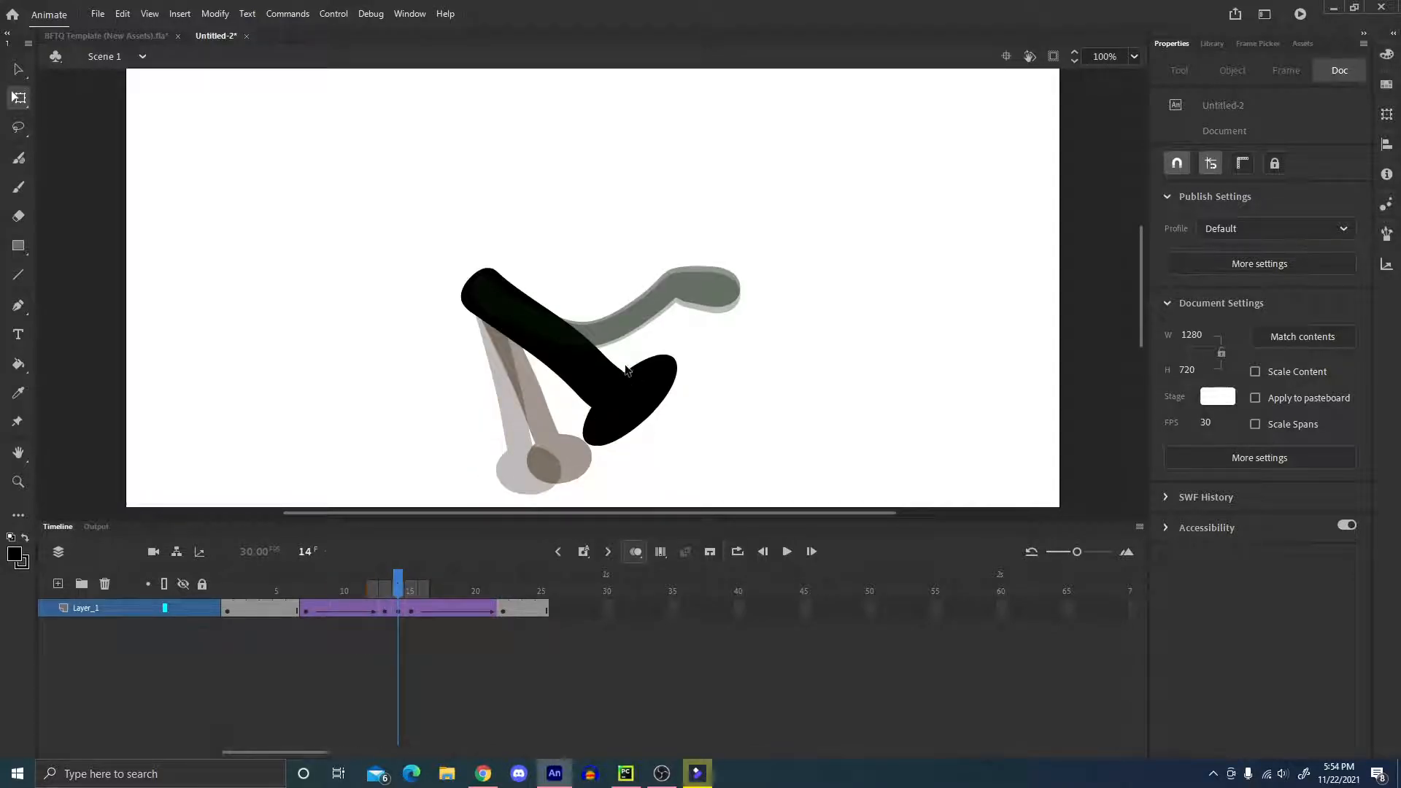
{"action": "left_click", "coordinate": [559, 335]}
{"action": "left_click_drag", "start_coordinate": [606, 296], "coordinate": [583, 284]}
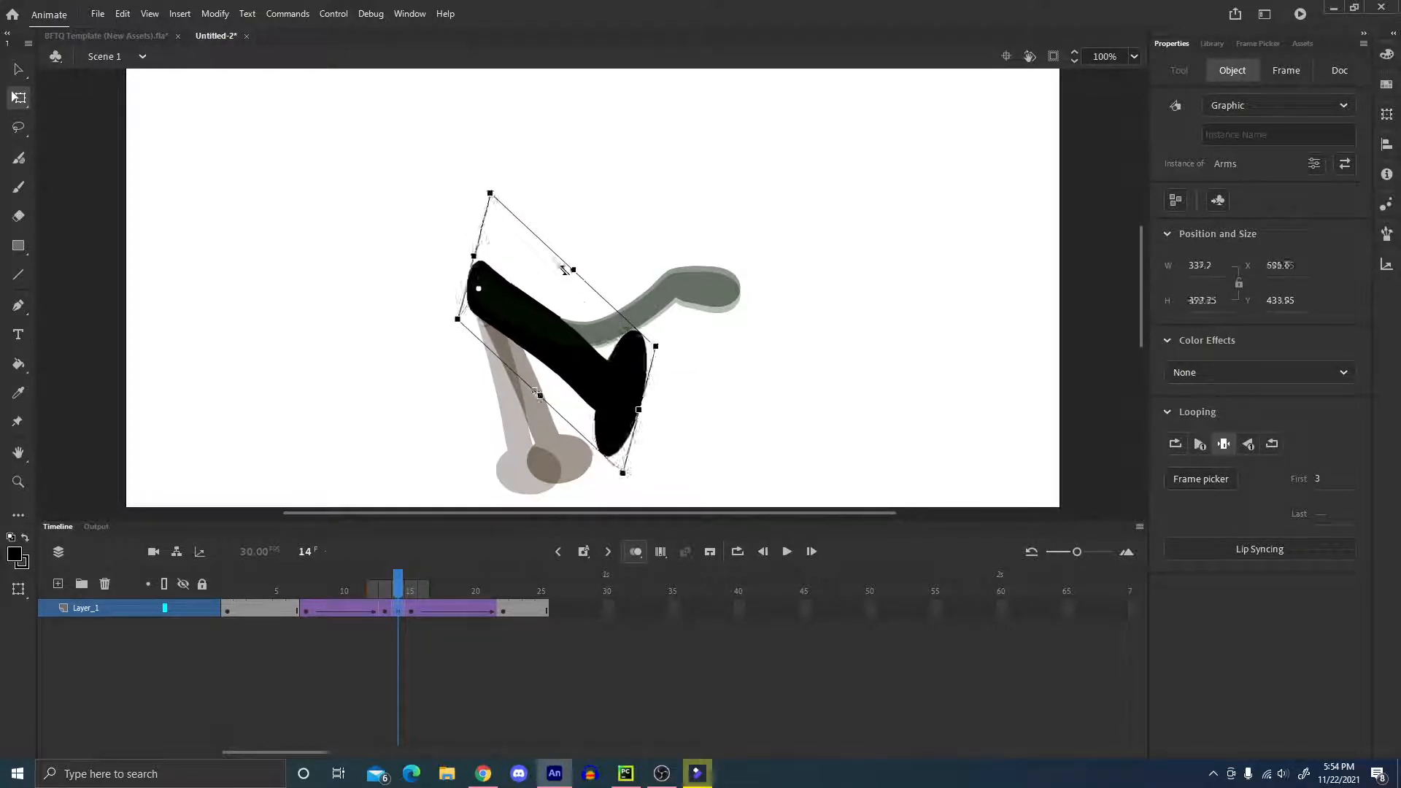
{"action": "left_click_drag", "start_coordinate": [548, 241], "coordinate": [590, 272]}
{"action": "left_click", "coordinate": [757, 305]}
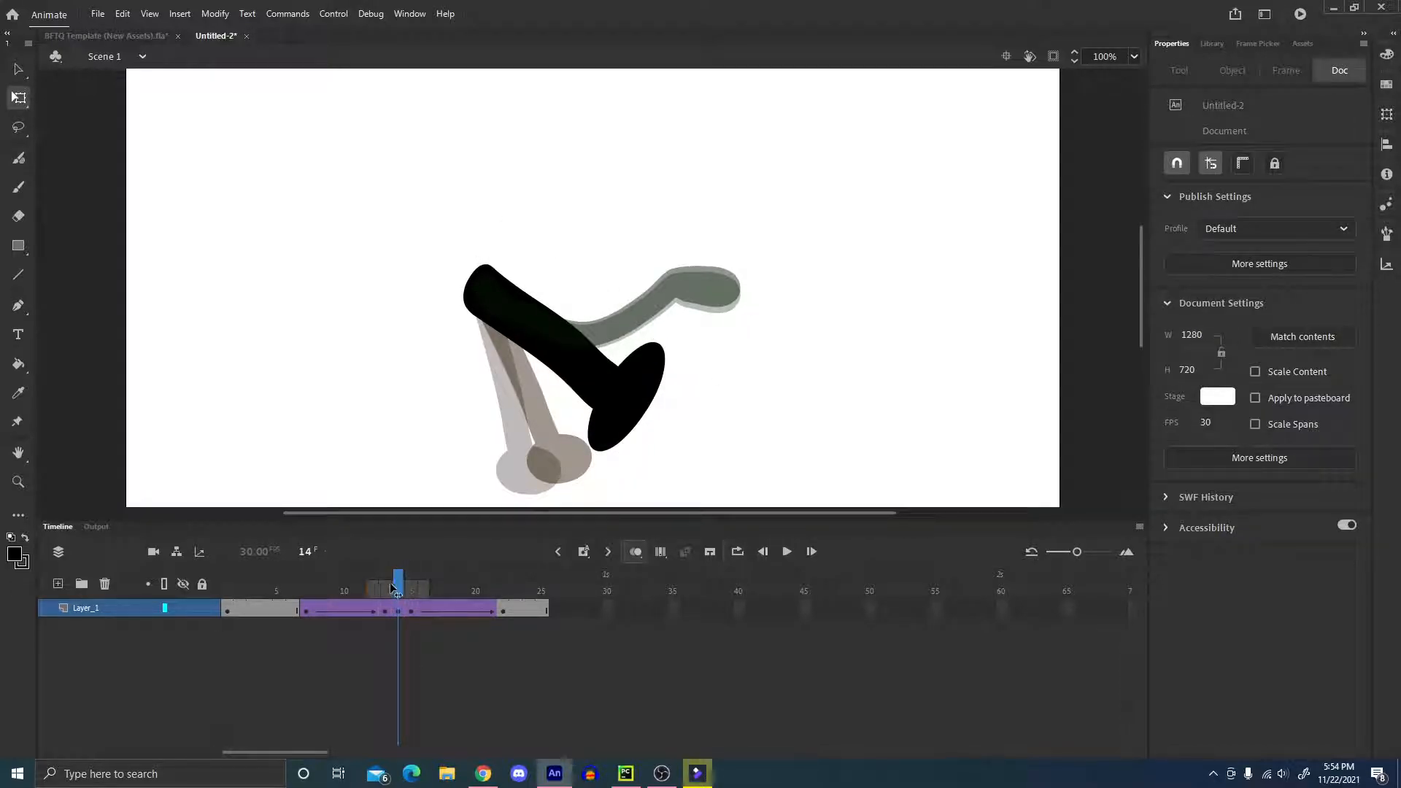
{"action": "key", "text": "Return"}
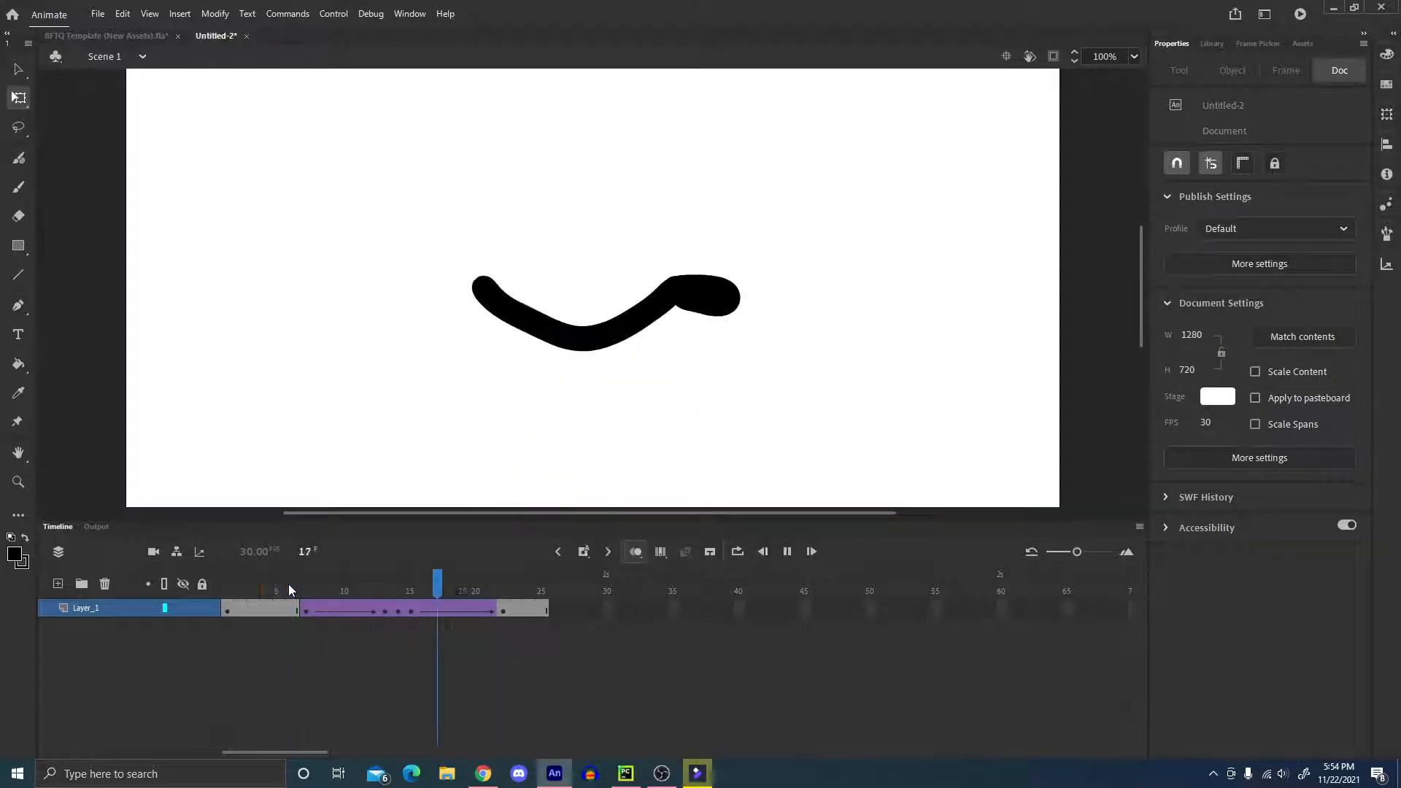
{"action": "left_click_drag", "start_coordinate": [288, 584], "coordinate": [397, 589]}
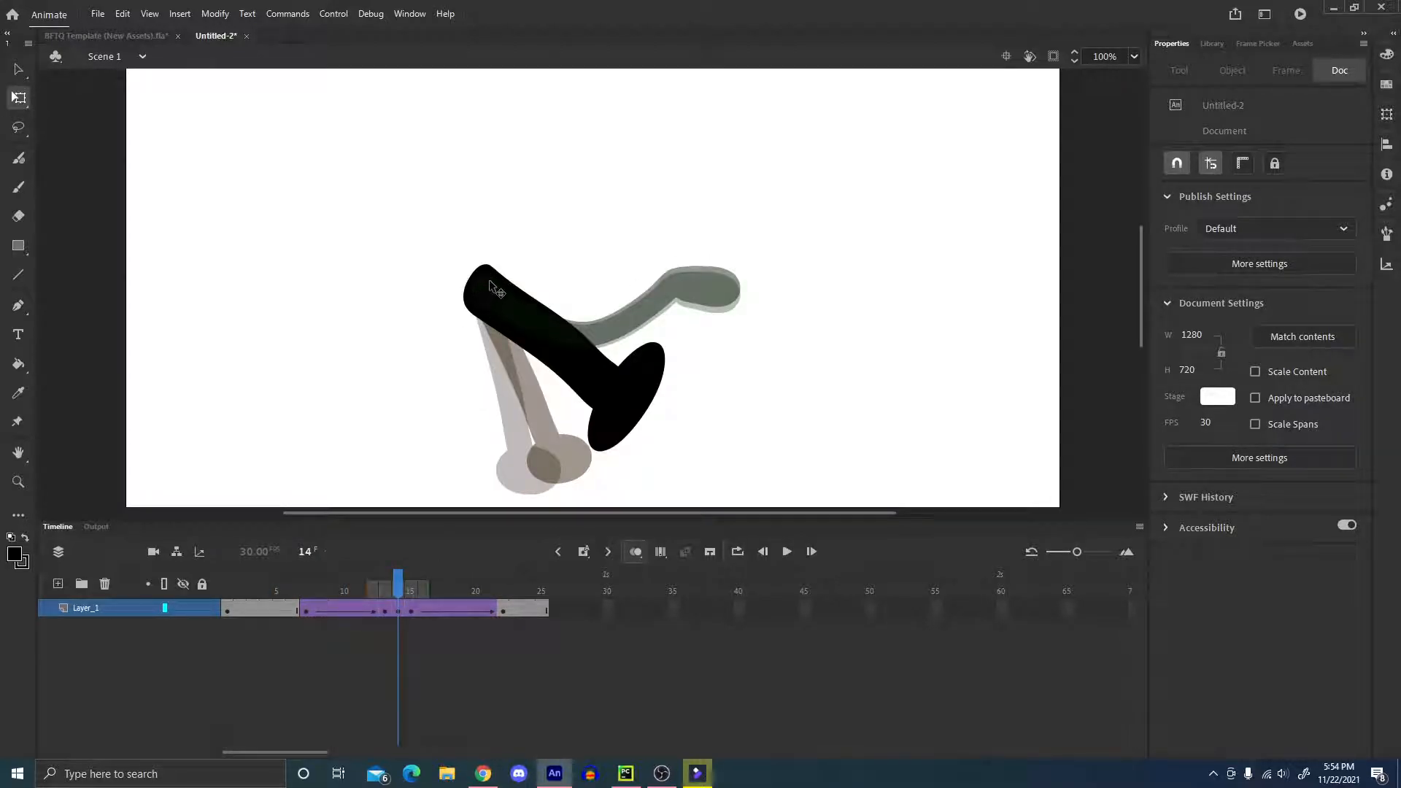
{"action": "left_click_drag", "start_coordinate": [393, 584], "coordinate": [395, 587]}
{"action": "left_click", "coordinate": [407, 590]}
{"action": "left_click_drag", "start_coordinate": [523, 314], "coordinate": [524, 301]}
{"action": "left_click", "coordinate": [487, 474]}
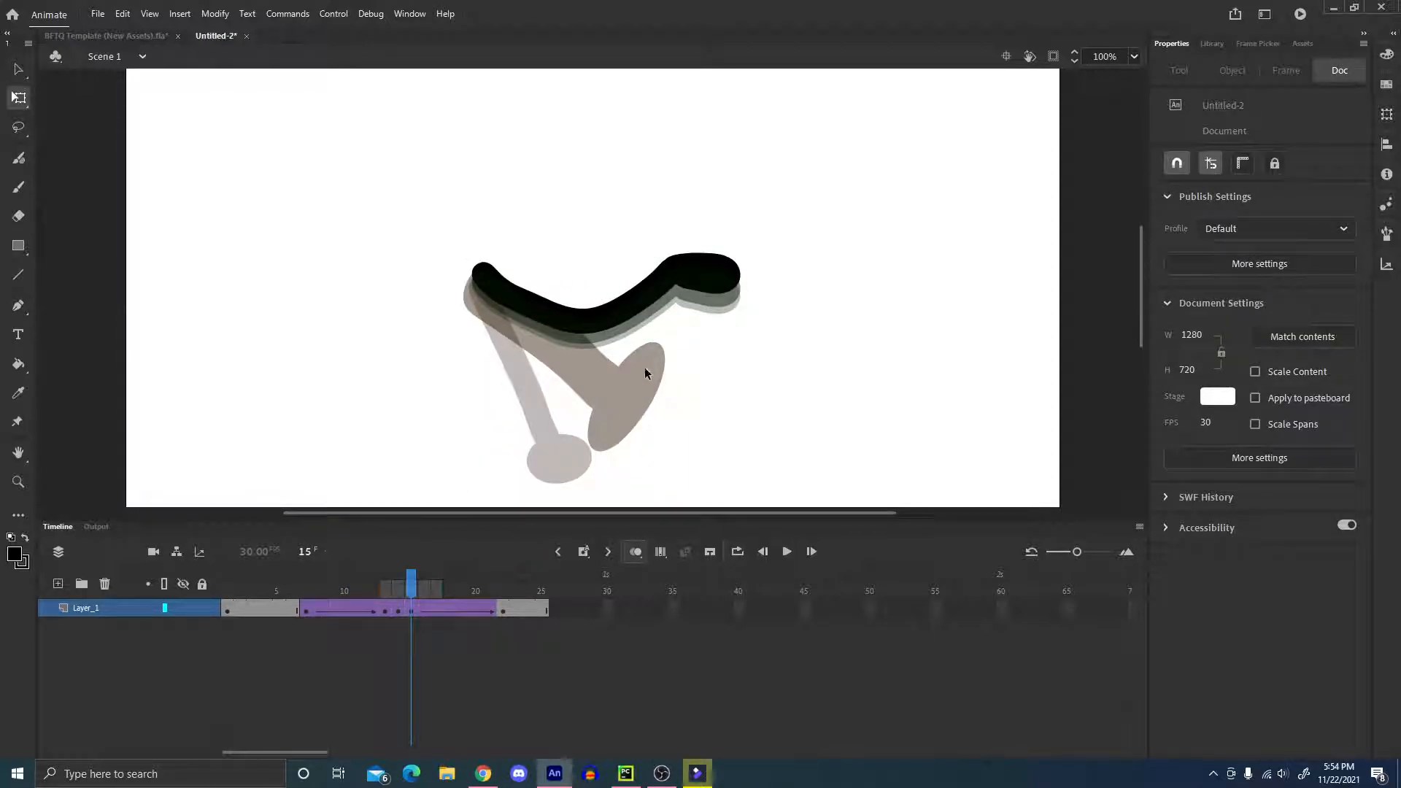
{"action": "key", "text": "ctrl+z"}
{"action": "key", "text": "ctrl+z"}
Nudge the raised arm at the frame 22 keyframe up to a Y position of 336.75.
{"action": "left_click", "coordinate": [493, 595]}
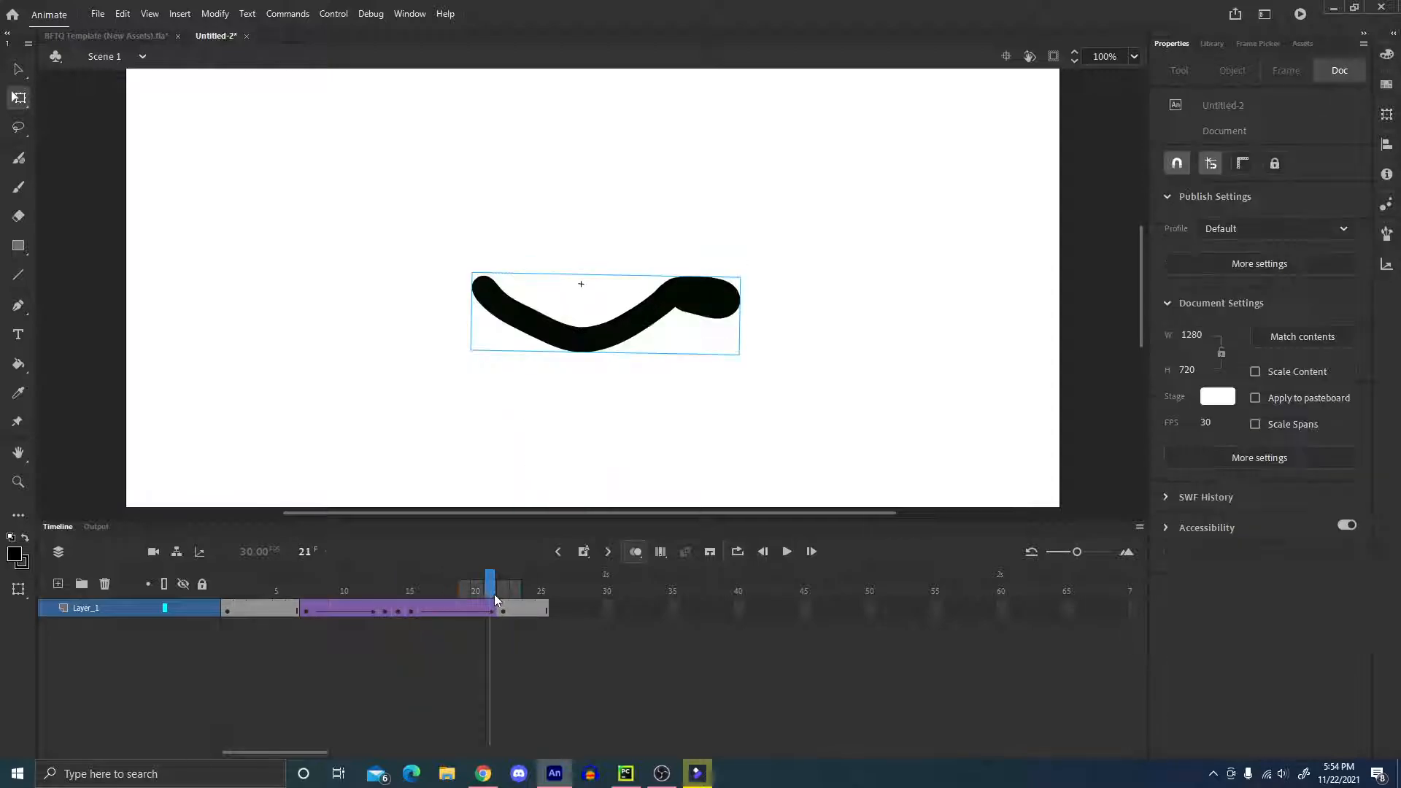
{"action": "left_click", "coordinate": [503, 591]}
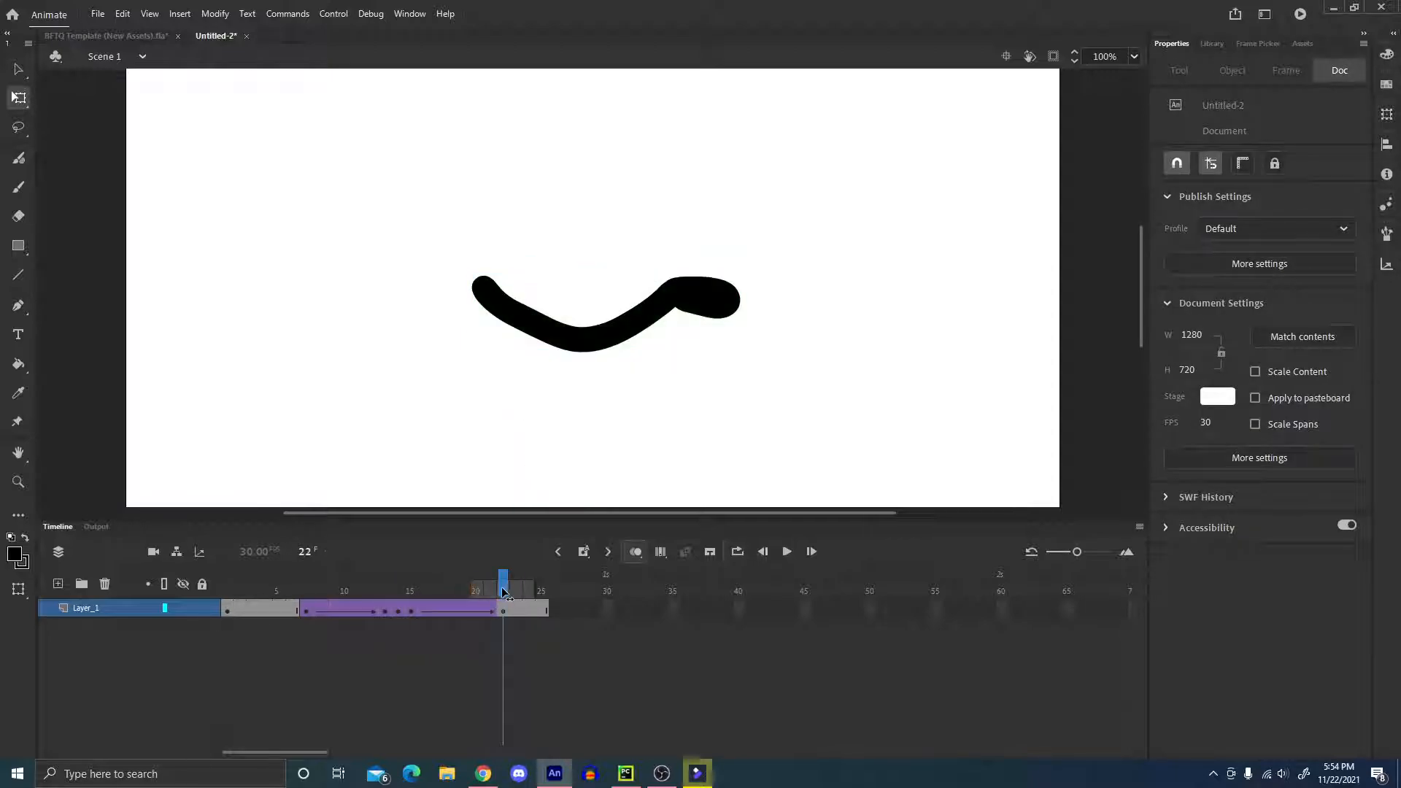
{"action": "left_click", "coordinate": [605, 344]}
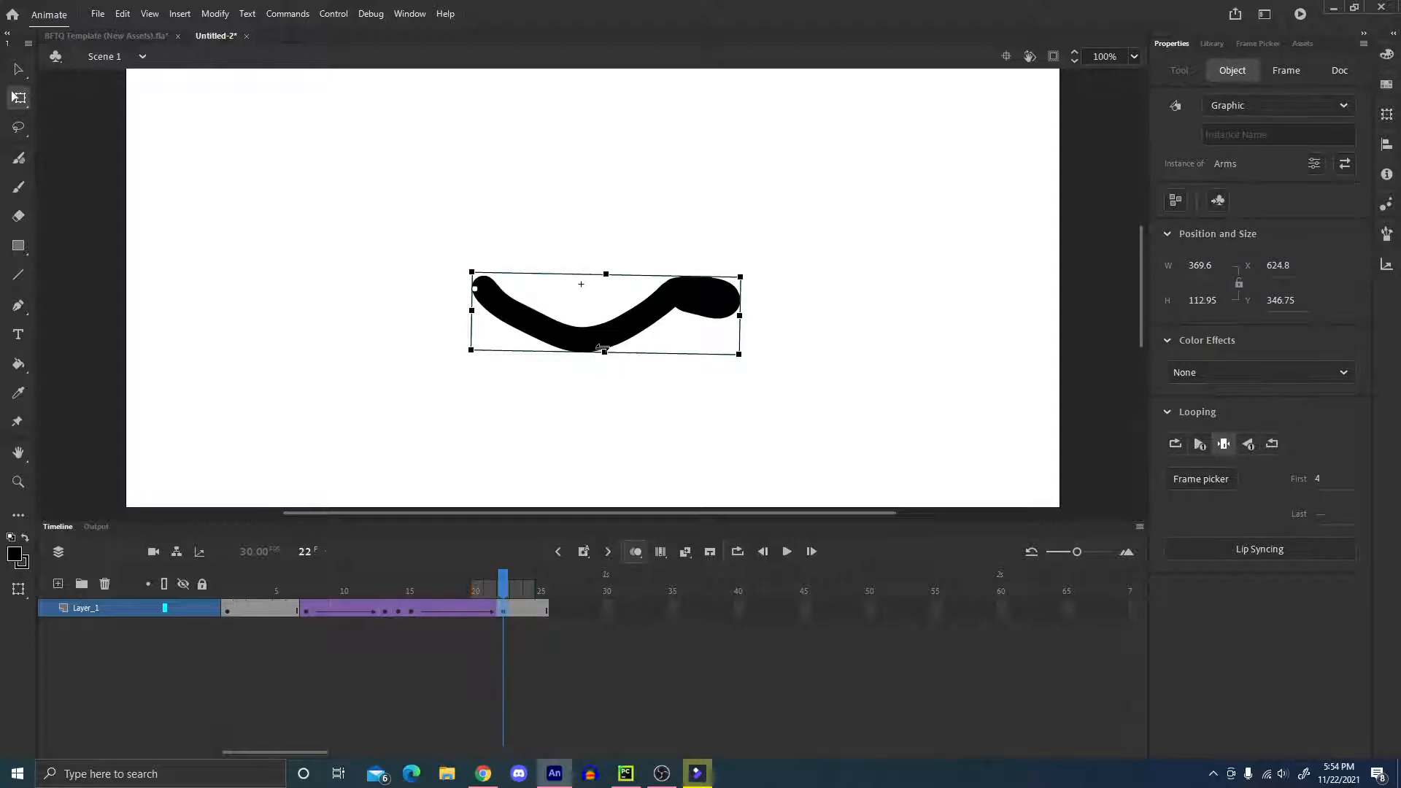
{"action": "key", "text": "Up"}
{"action": "key", "text": "Up"}
{"action": "key", "text": "Up"}
{"action": "key", "text": "Up"}
{"action": "key", "text": "Up"}
{"action": "key", "text": "Up"}
{"action": "key", "text": "Up"}
{"action": "key", "text": "Up"}
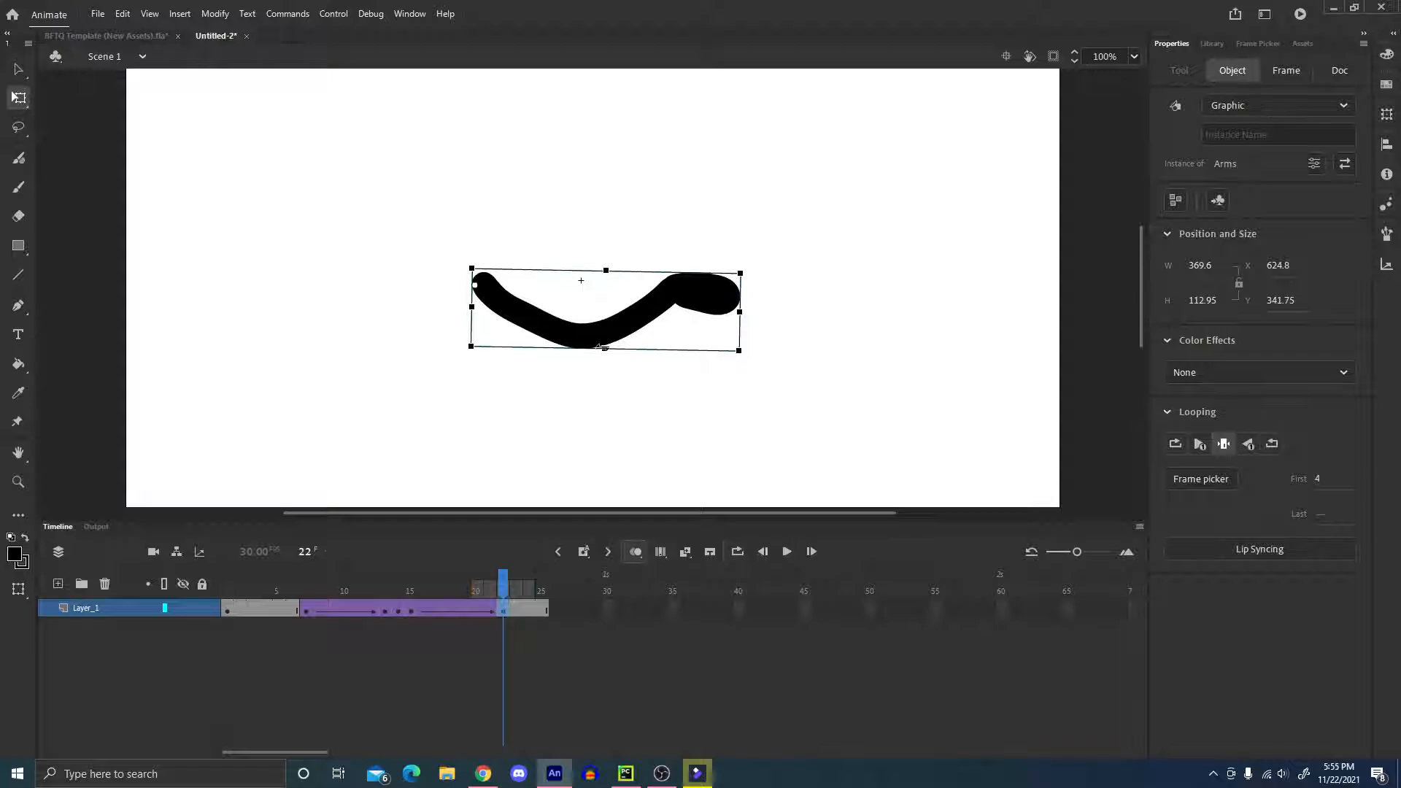
{"action": "key", "text": "Up"}
{"action": "key", "text": "Up"}
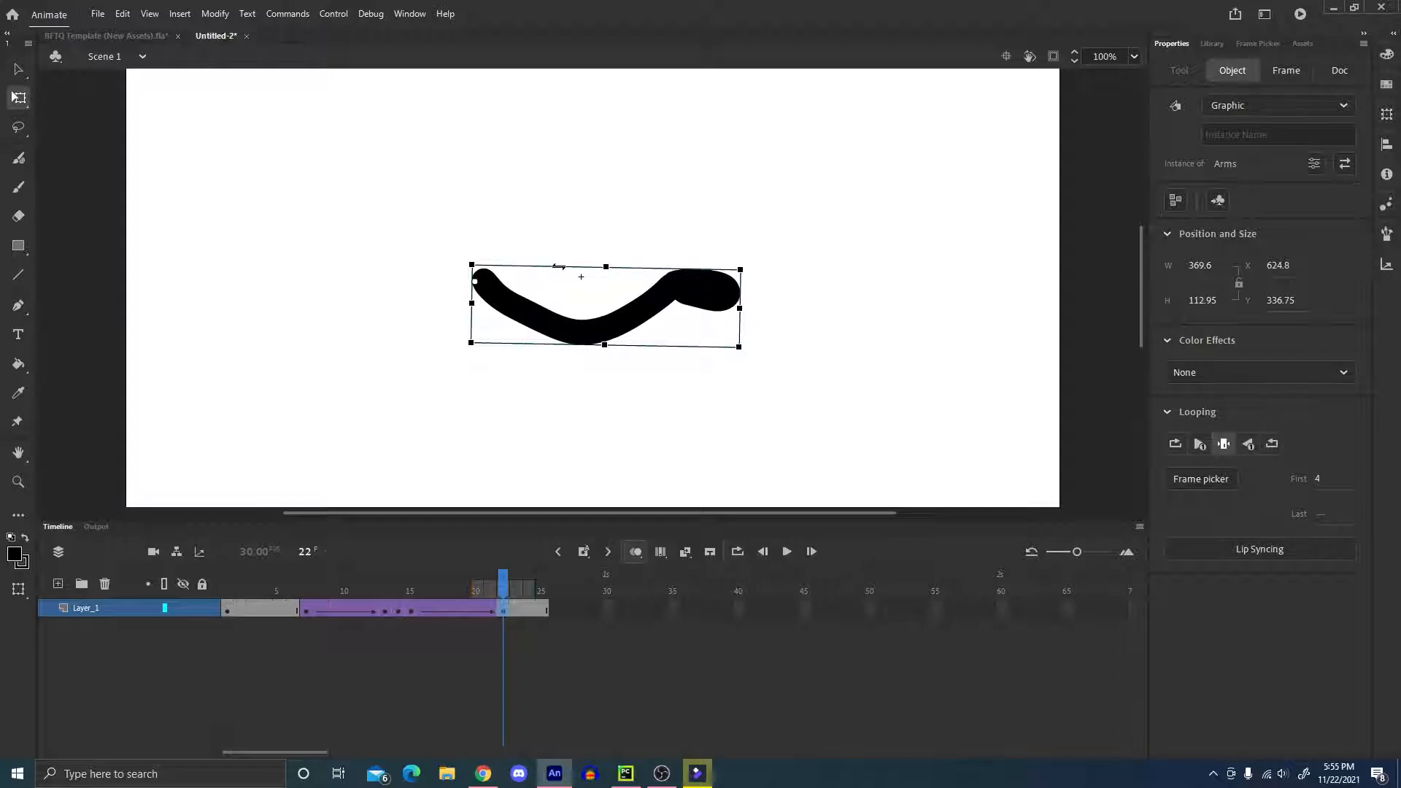
Nudge the raised arm at the frame 15 keyframe up to a Y position of 329.75.
{"action": "left_click", "coordinate": [411, 608]}
{"action": "left_click", "coordinate": [588, 327]}
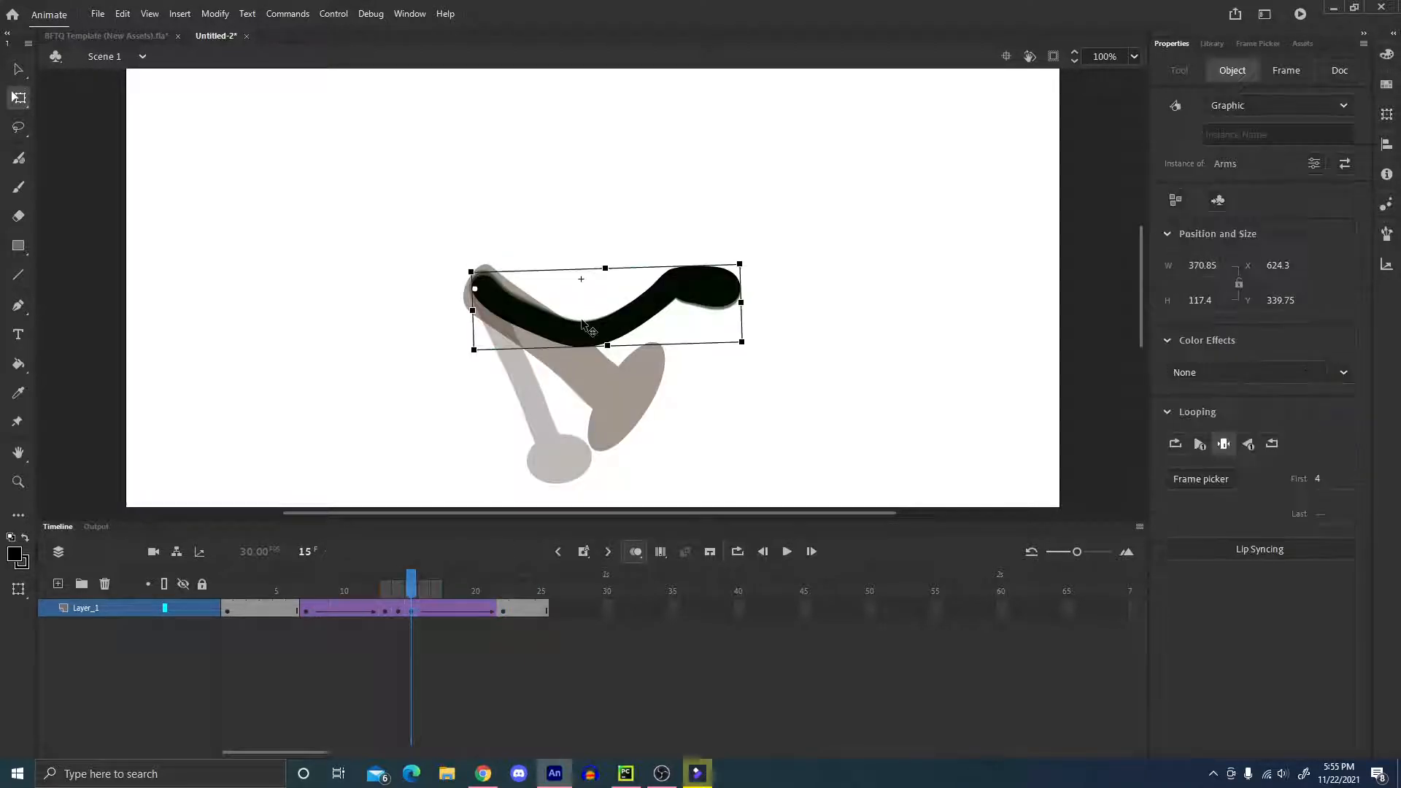
{"action": "key", "text": "Up"}
{"action": "key", "text": "Up"}
{"action": "key", "text": "Up"}
{"action": "key", "text": "Up"}
{"action": "key", "text": "Up"}
{"action": "key", "text": "Up"}
{"action": "key", "text": "Up"}
{"action": "key", "text": "Up"}
{"action": "key", "text": "Up"}
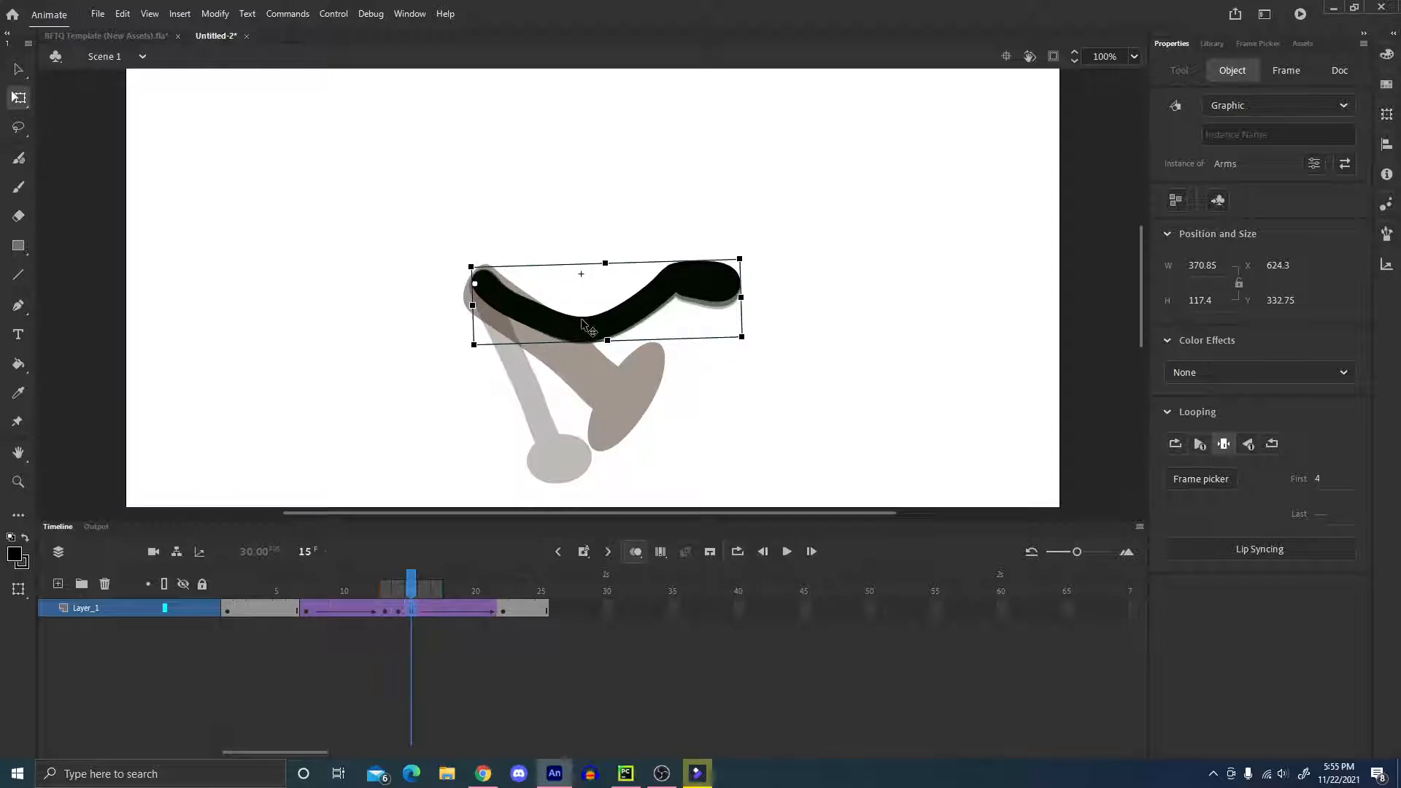
{"action": "key", "text": "Up"}
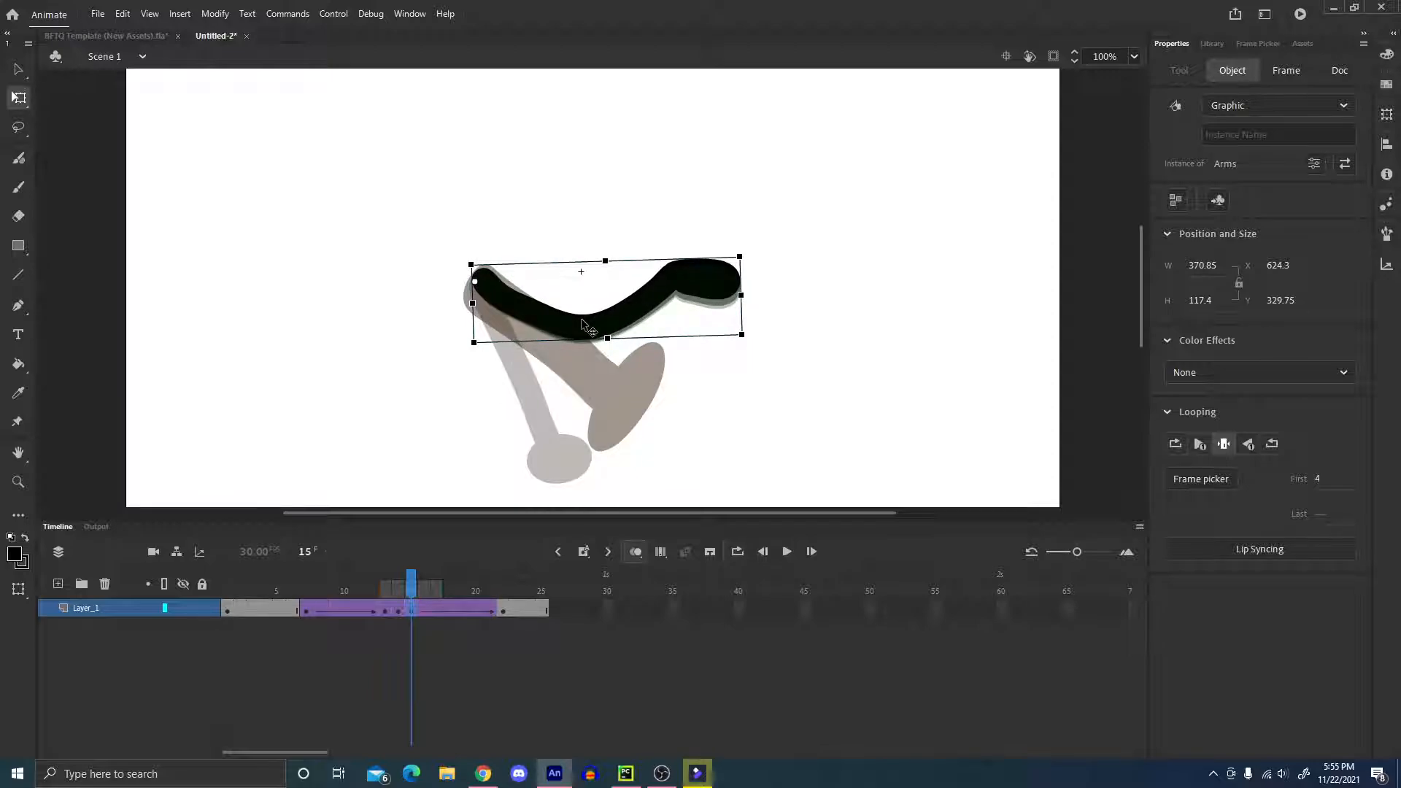
Deselect the arm and play the animation back from before the swing to review the shifted poses.
{"action": "left_click", "coordinate": [829, 365]}
{"action": "left_click_drag", "start_coordinate": [411, 580], "coordinate": [281, 576]}
{"action": "key", "text": "Return"}
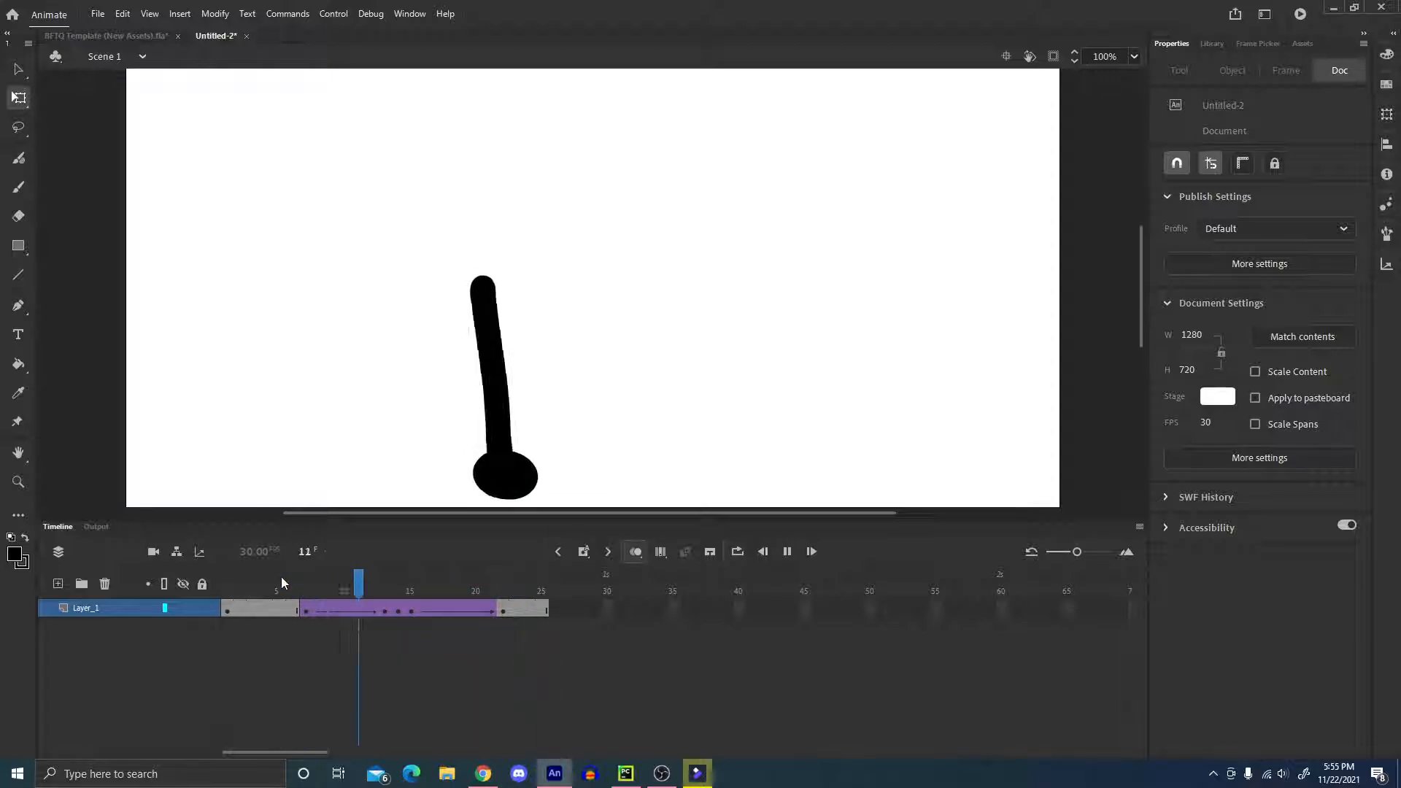
Play the arm swing from frame 5 to review its motion.
{"action": "left_click", "coordinate": [284, 578]}
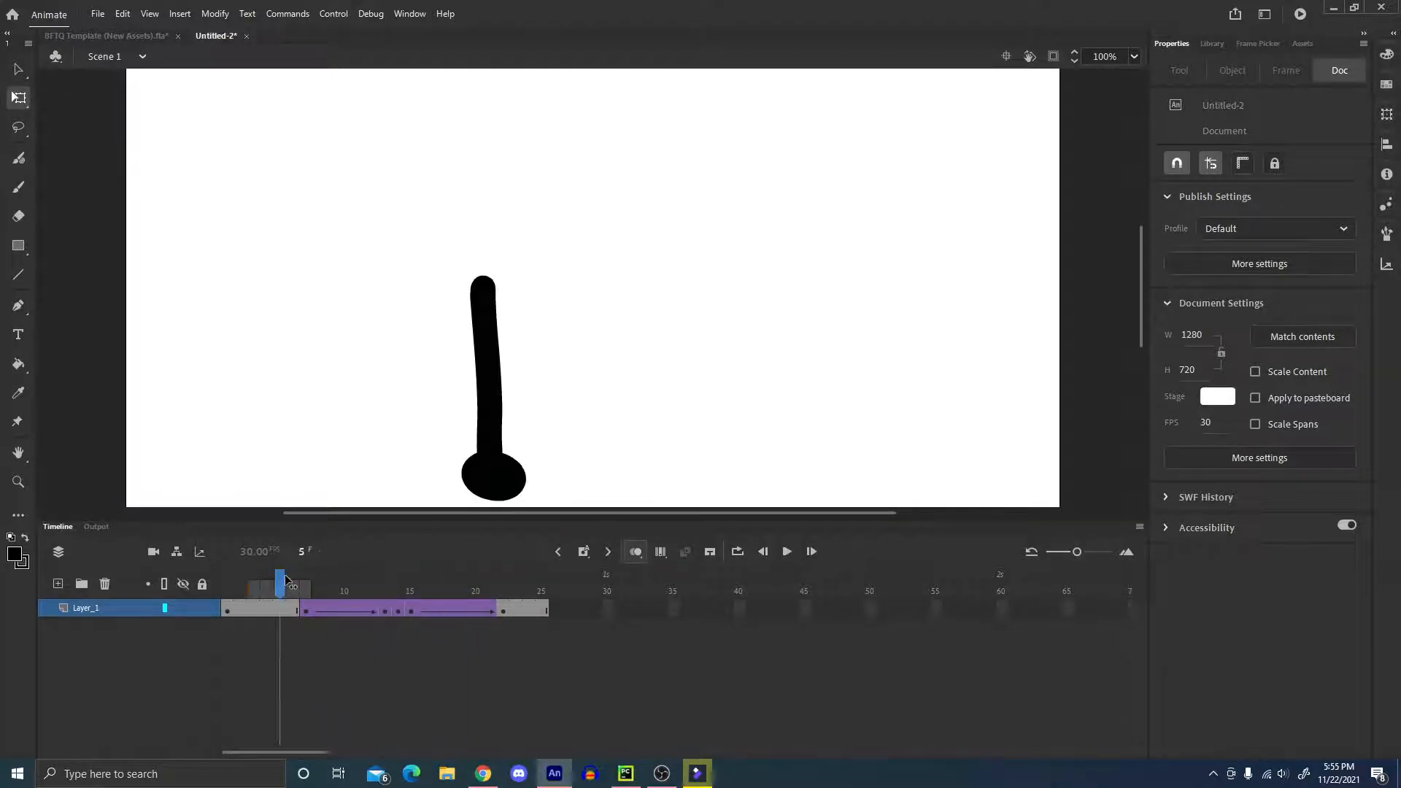
{"action": "key", "text": "Return"}
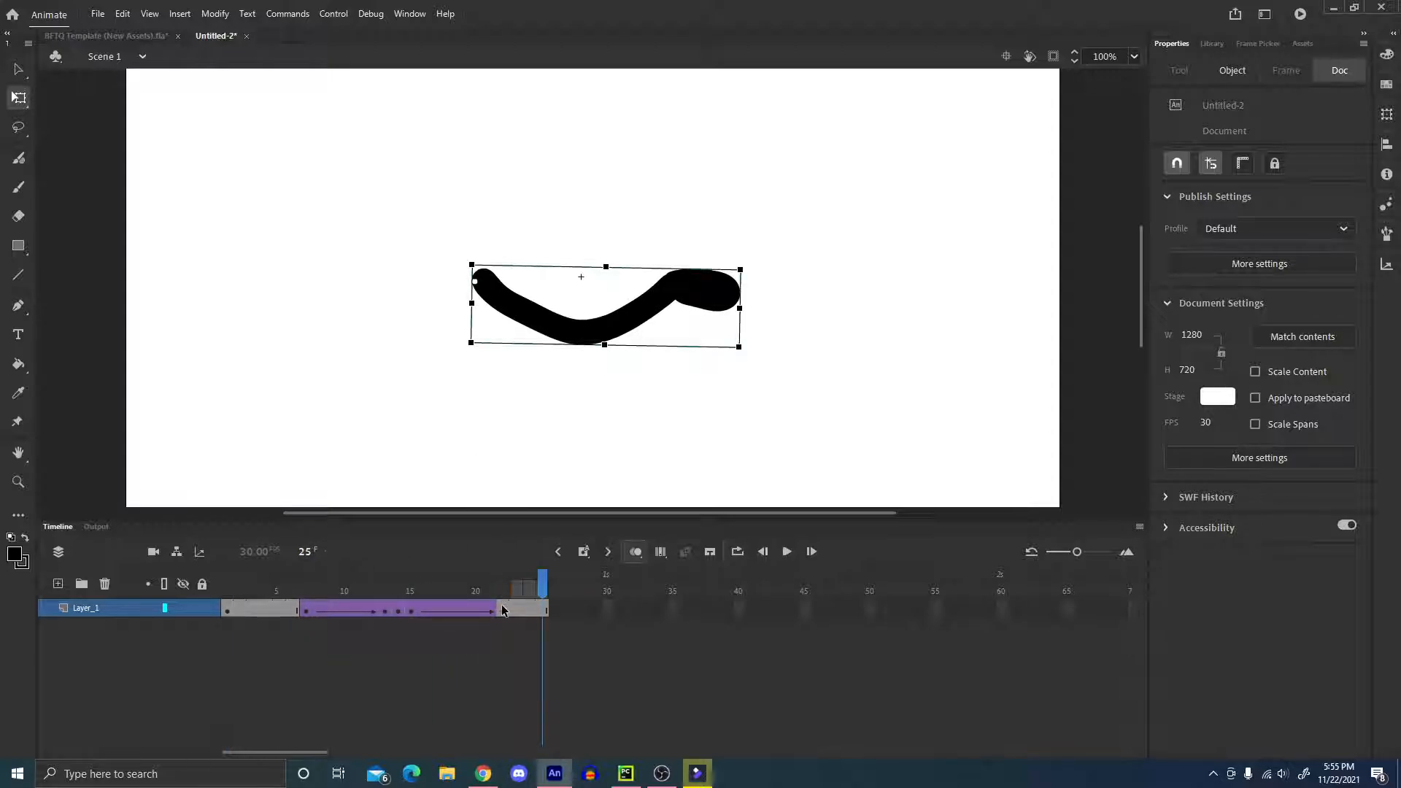
{"action": "mouse_move", "coordinate": [539, 589]}
{"action": "left_mouse_down"}
{"action": "mouse_move", "coordinate": [503, 590]}
{"action": "mouse_move", "coordinate": [546, 591]}
{"action": "left_mouse_up"}
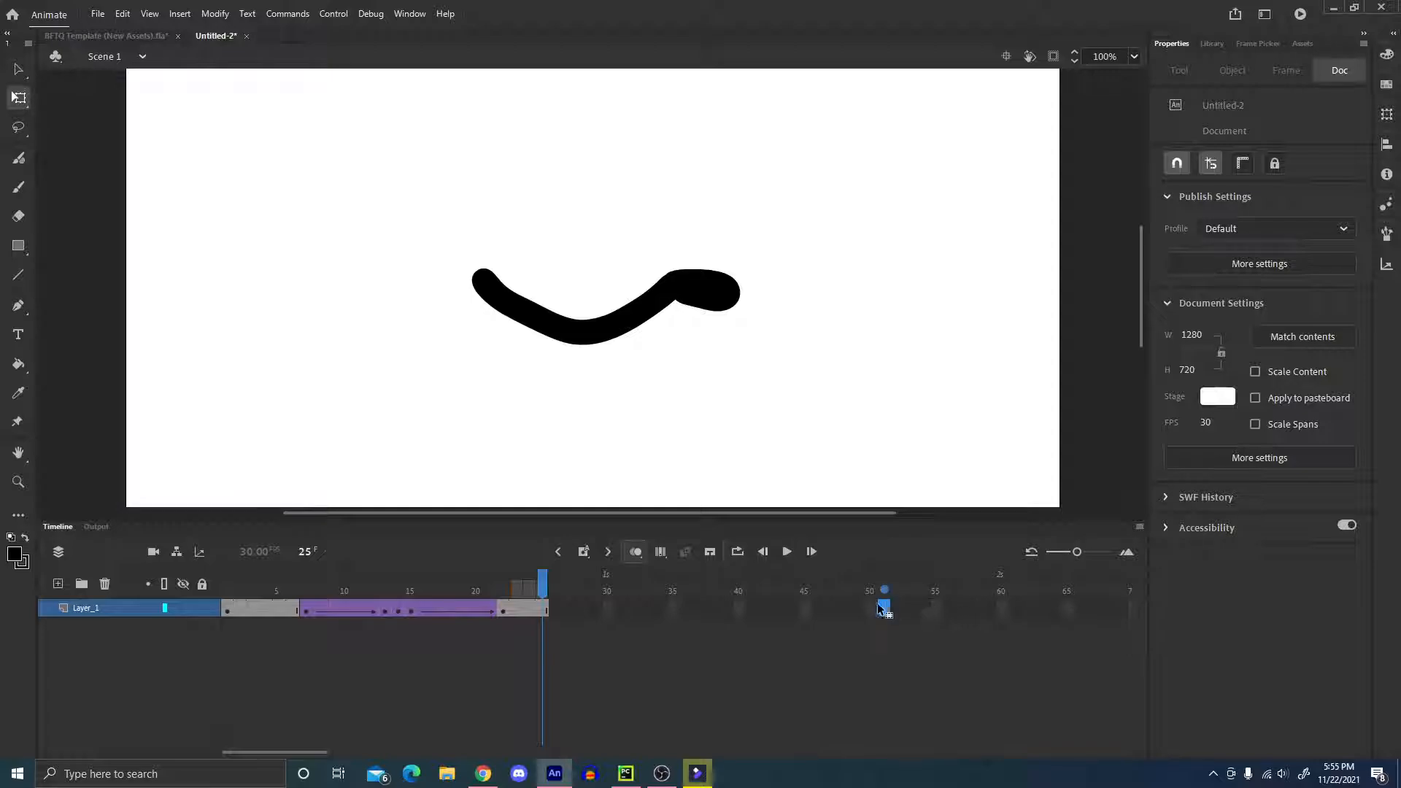
Extend the layer's frames to frame 50 and add keyframes at frames 29 and 35.
{"action": "left_click", "coordinate": [870, 607]}
{"action": "key", "text": "F5"}
{"action": "left_click", "coordinate": [540, 591]}
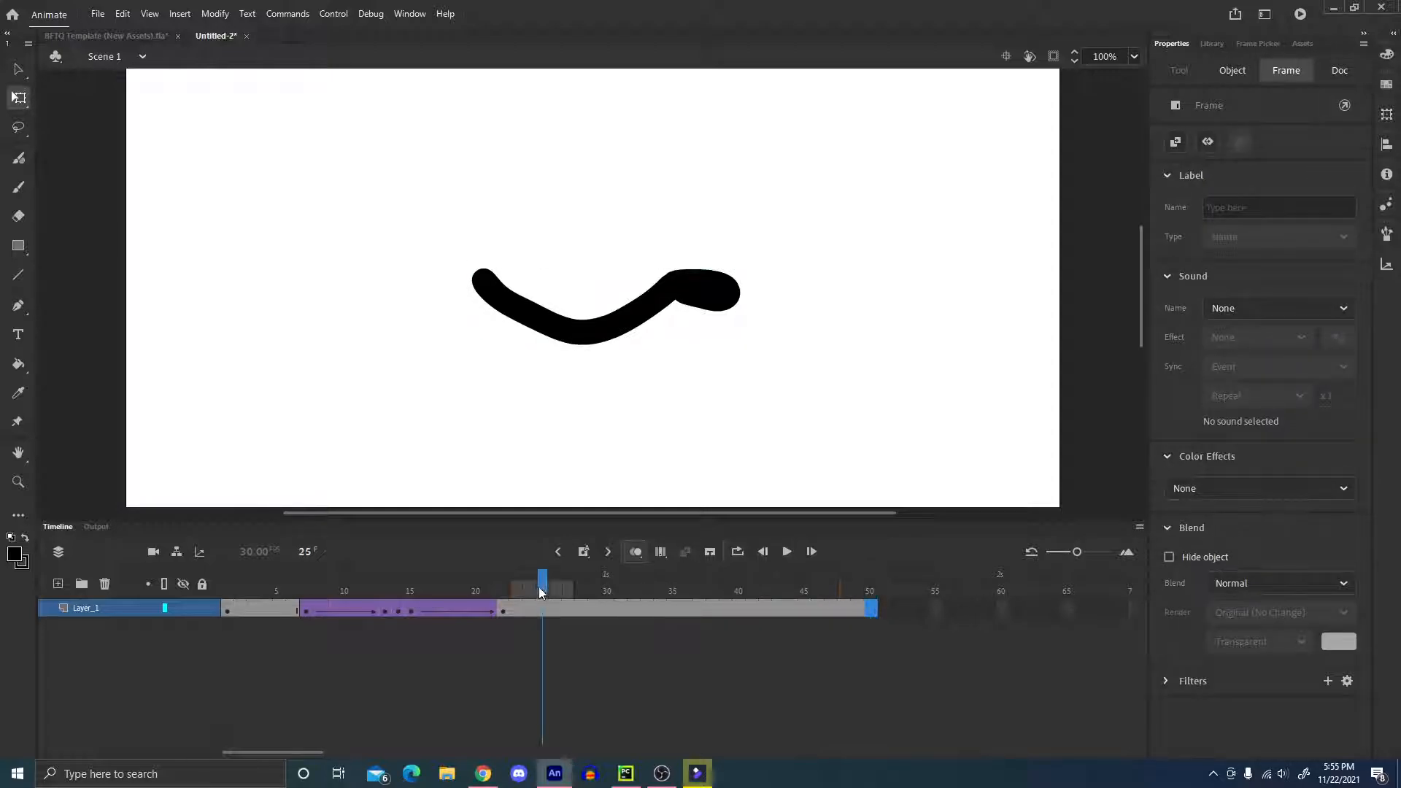
{"action": "left_click", "coordinate": [574, 610]}
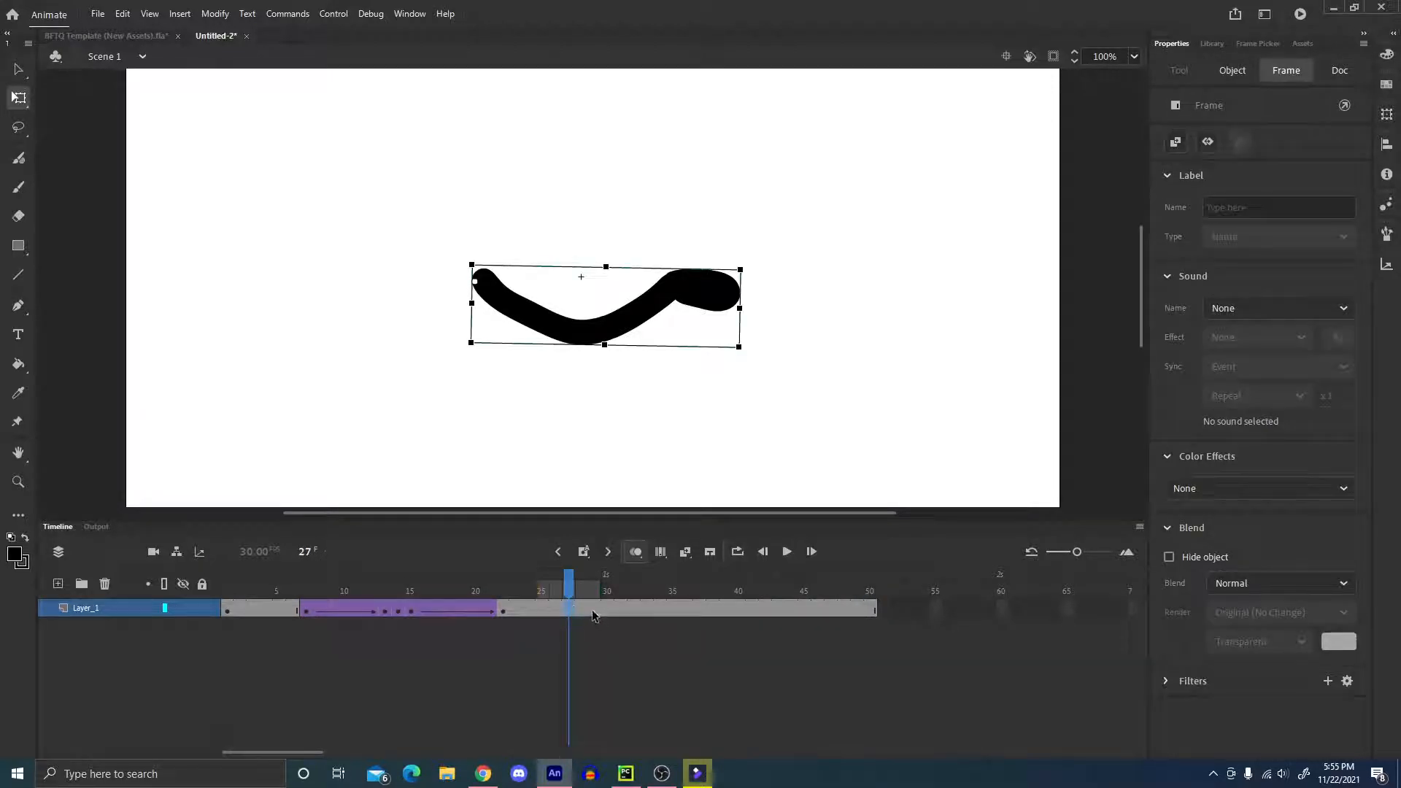
{"action": "left_click", "coordinate": [593, 611]}
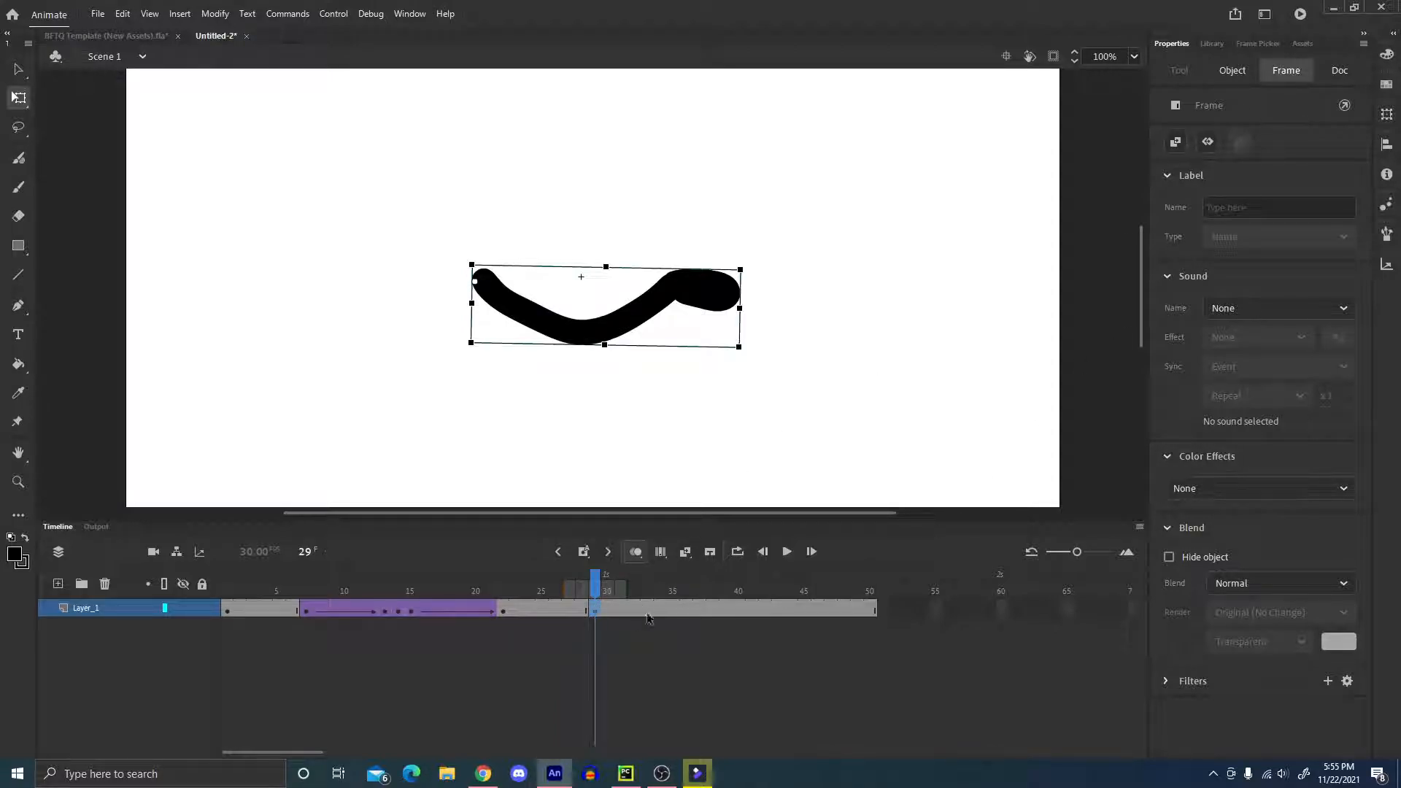
{"action": "left_click", "coordinate": [673, 610]}
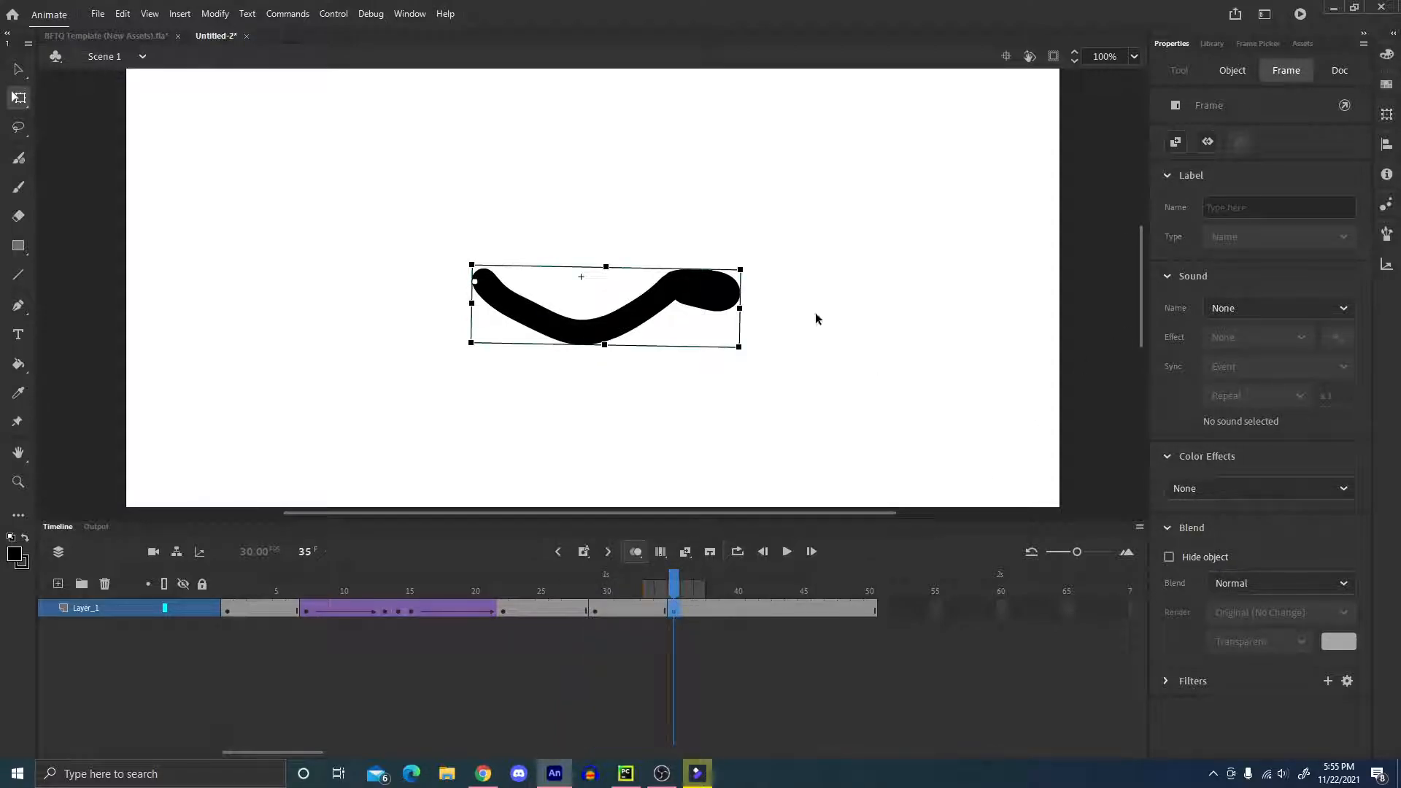
At frame 35, switch the arm to Frame Picker pose 2 and rotate it about the shoulder until it hangs down, then deselect it.
{"action": "left_click", "coordinate": [1257, 43]}
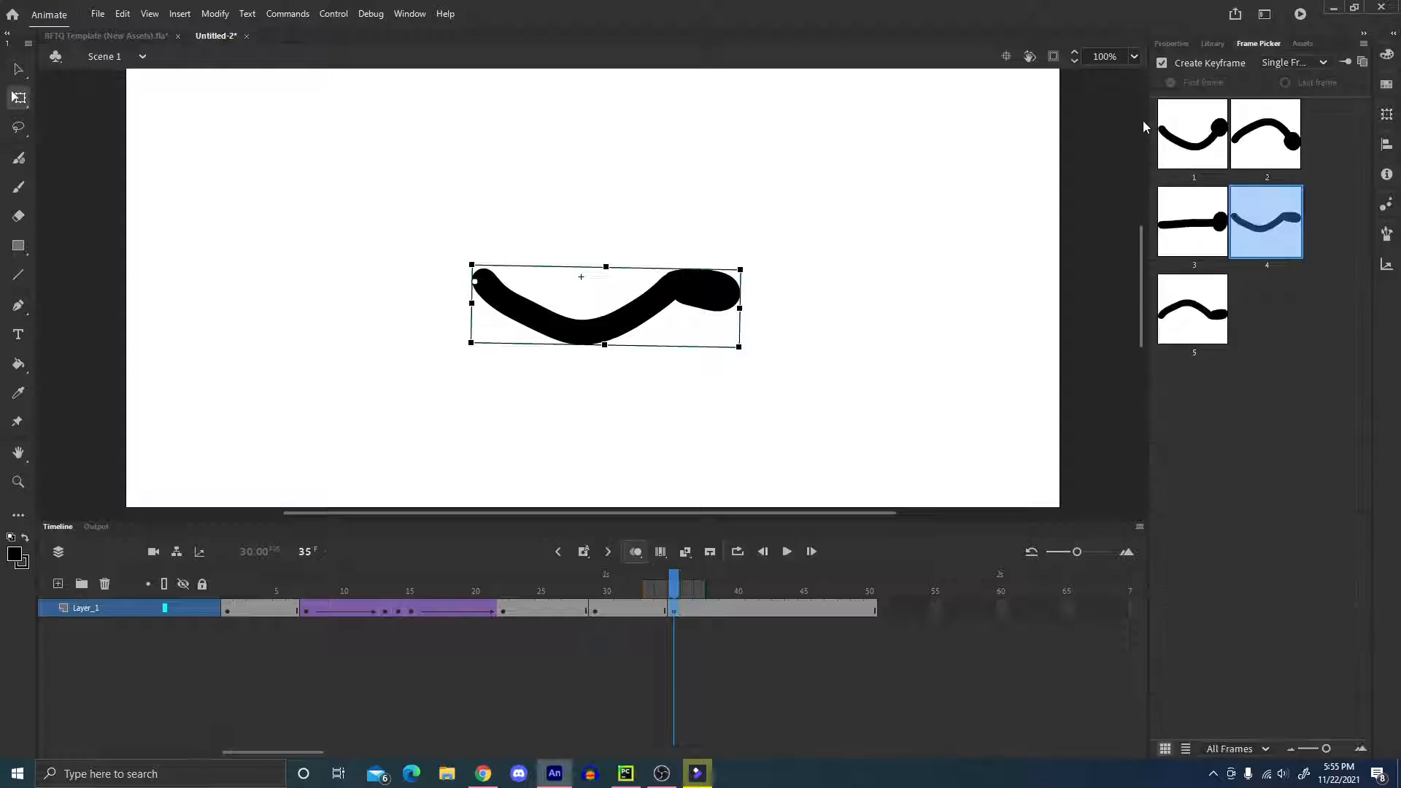
{"action": "left_click", "coordinate": [1257, 141]}
{"action": "mouse_move", "coordinate": [718, 238]}
{"action": "left_mouse_down"}
{"action": "mouse_move", "coordinate": [721, 259]}
{"action": "mouse_move", "coordinate": [591, 500]}
{"action": "mouse_move", "coordinate": [521, 522]}
{"action": "left_mouse_up"}
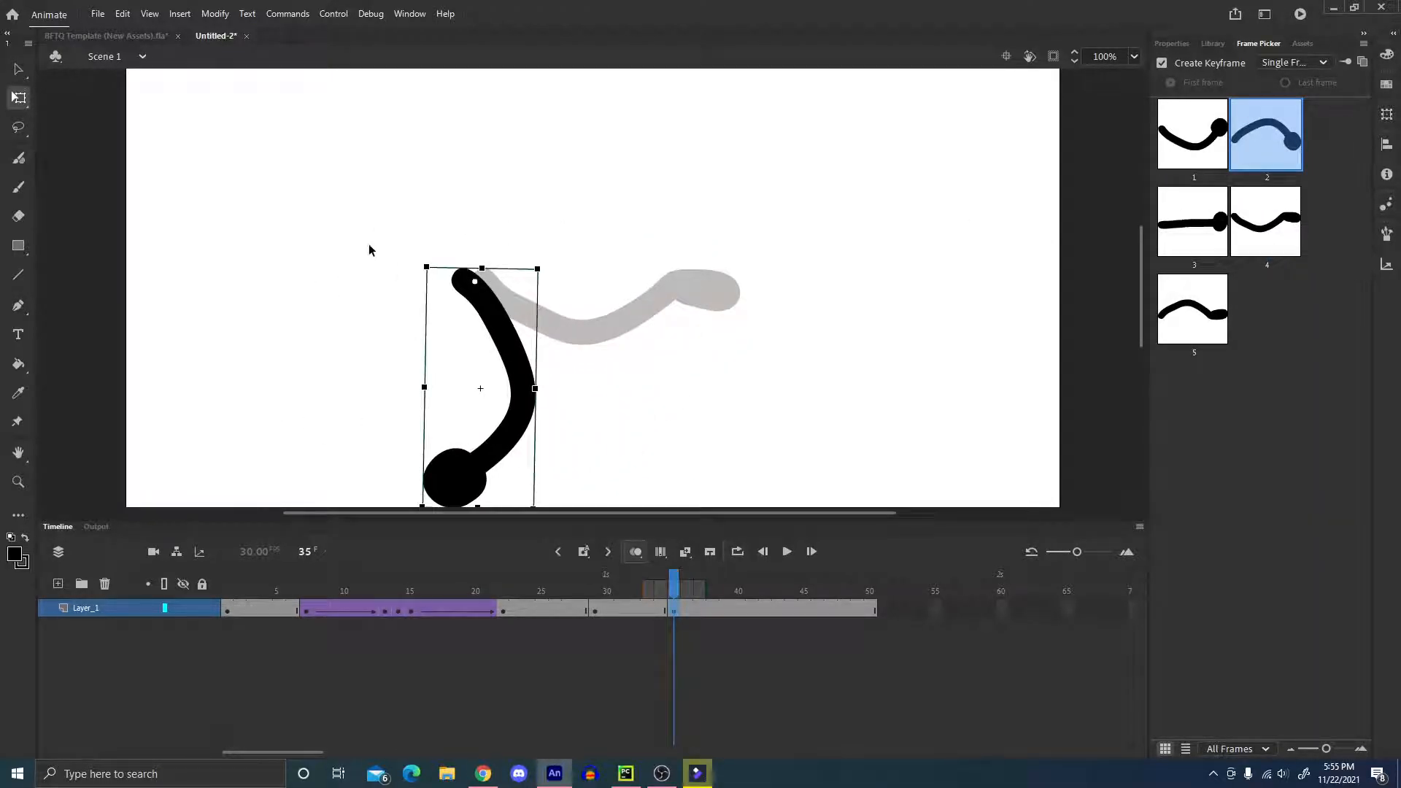
{"action": "scroll", "coordinate": [637, 396], "scroll_direction": "down", "scroll_amount": 2}
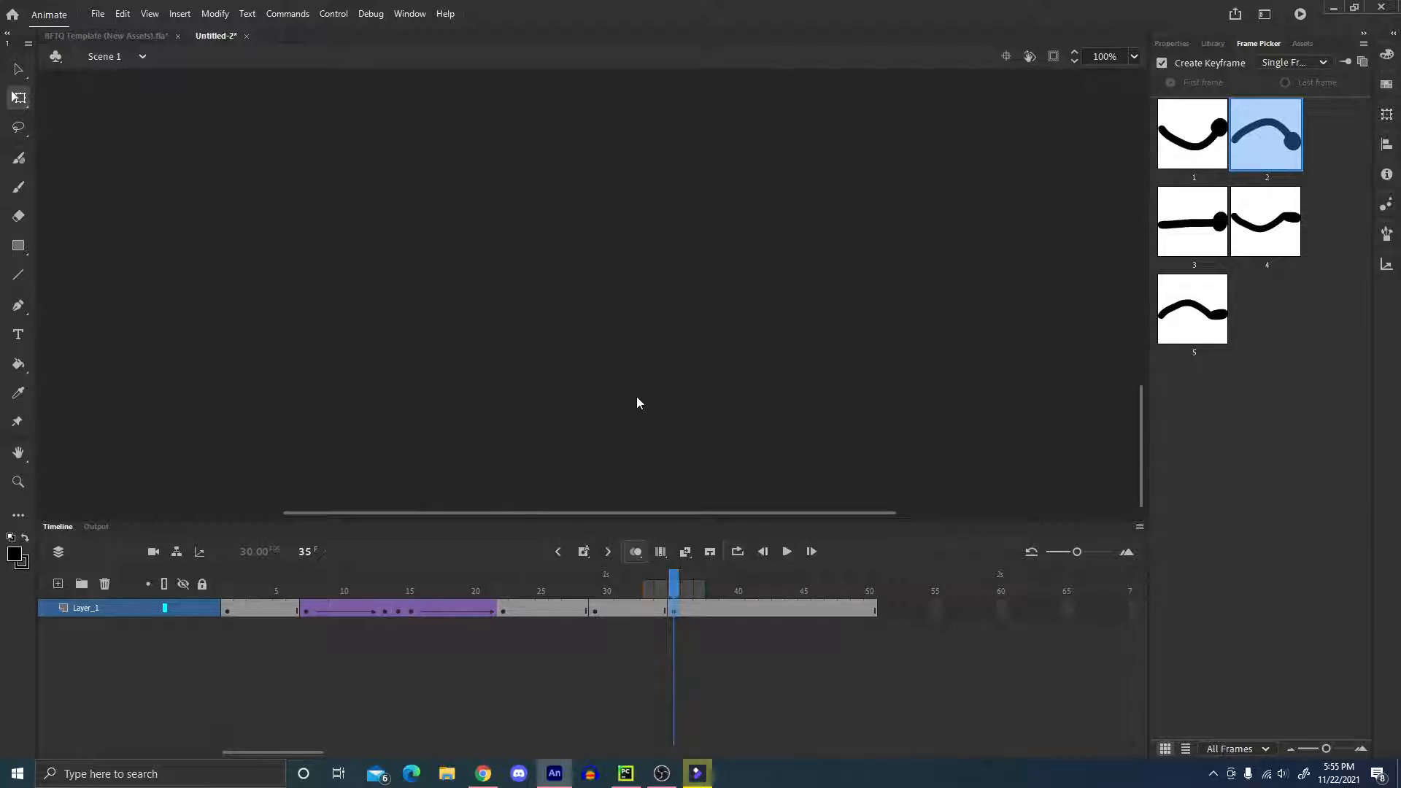
{"action": "scroll", "coordinate": [636, 396], "scroll_direction": "up", "scroll_amount": 2}
{"action": "left_click", "coordinate": [637, 392]}
{"action": "scroll", "coordinate": [637, 391], "scroll_direction": "down", "scroll_amount": 1}
{"action": "scroll", "coordinate": [637, 396], "scroll_direction": "up", "scroll_amount": 2}
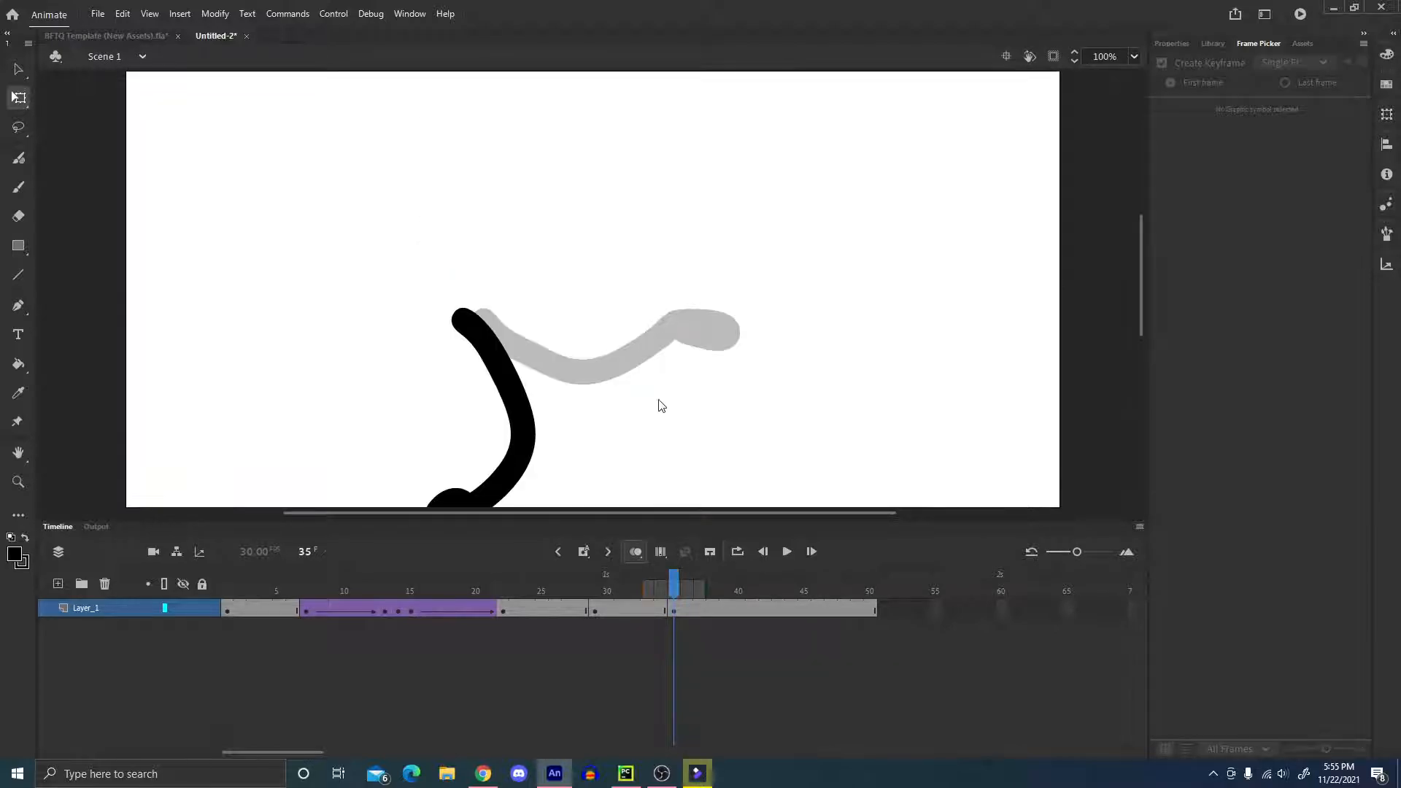
{"action": "left_click_drag", "start_coordinate": [1140, 315], "coordinate": [1142, 335]}
Create a classic tween between the keyframes at frames 29 and 35.
{"action": "left_click", "coordinate": [582, 611]}
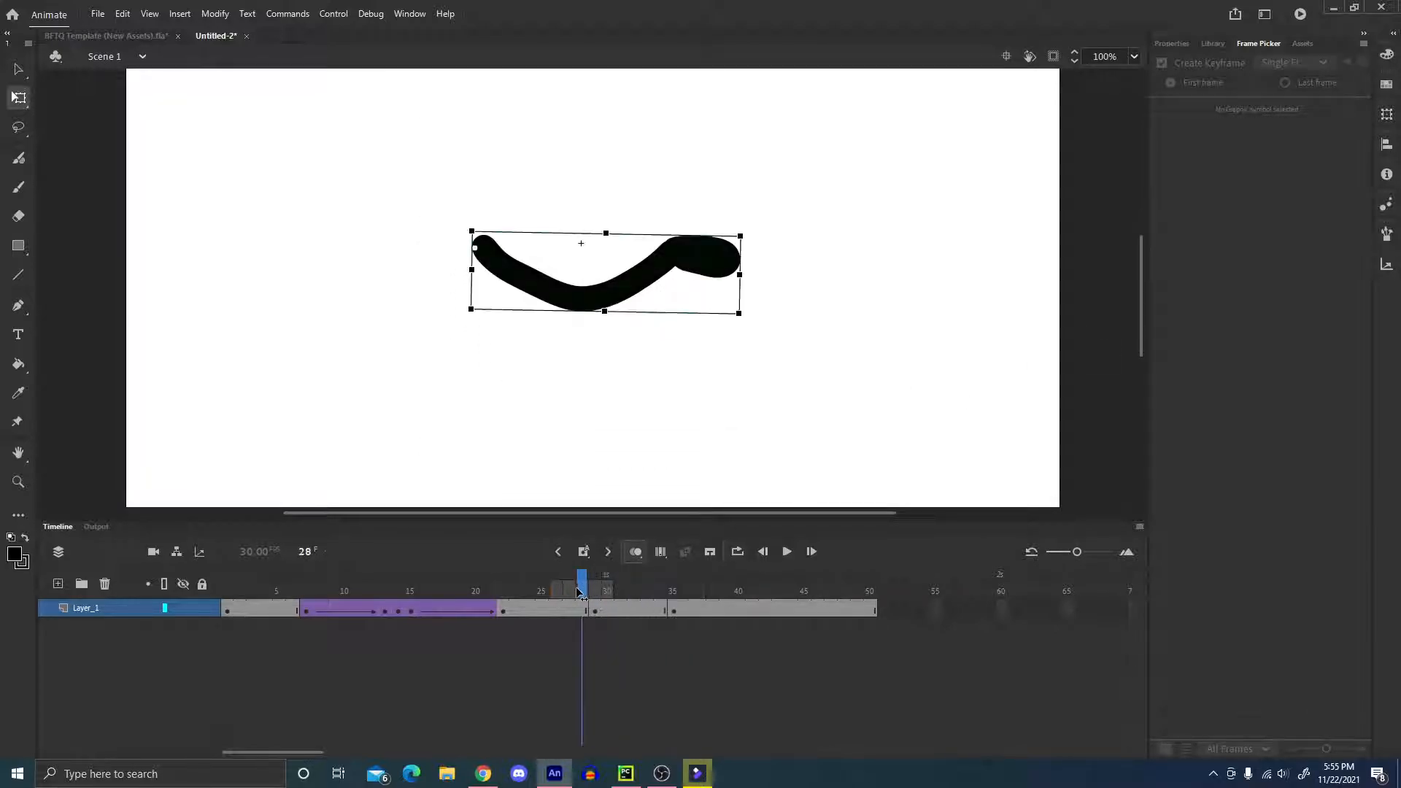
{"action": "left_click", "coordinate": [634, 611]}
{"action": "left_click", "coordinate": [686, 552]}
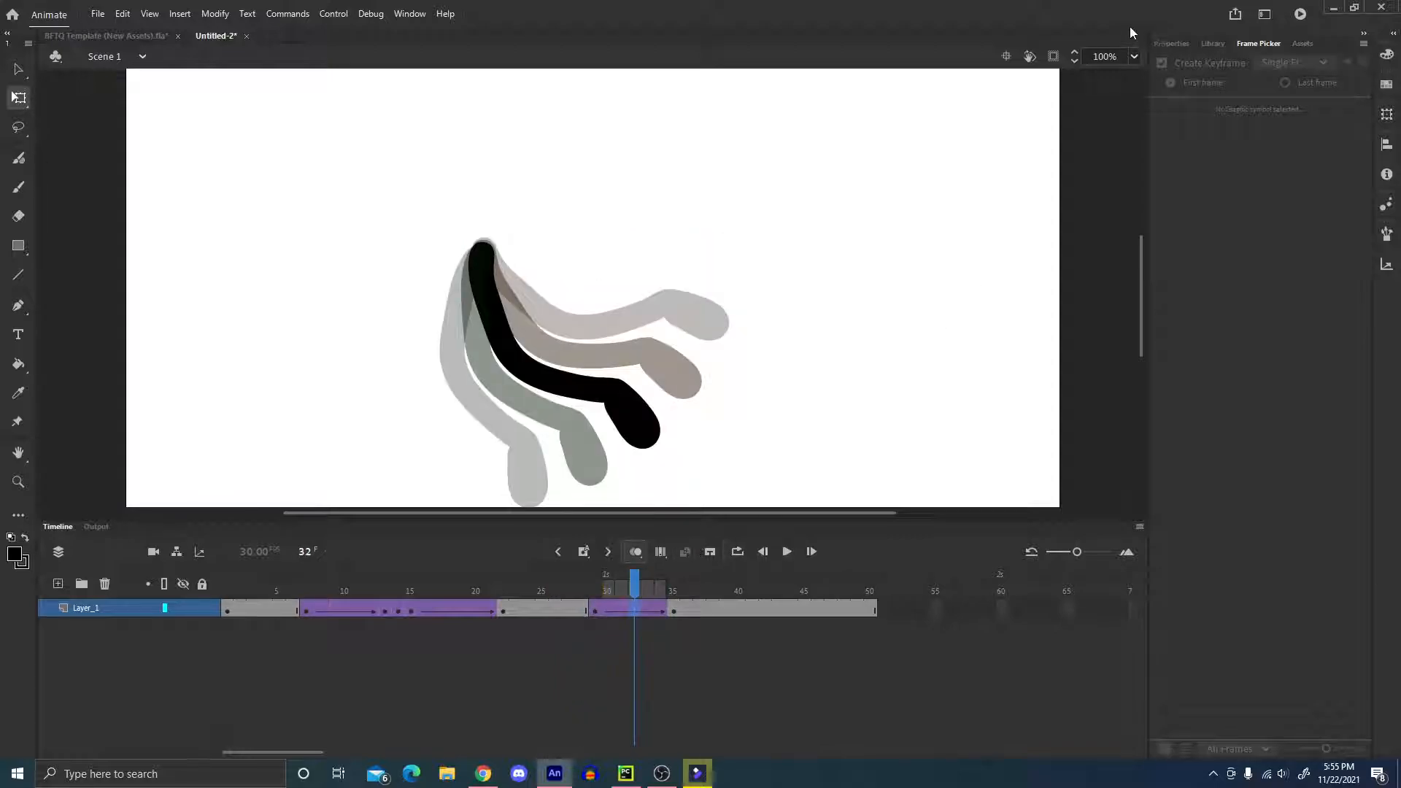
Try Sine Ease-In on the tween between frames 29 and 35, and replace it with Quint Ease-In.
{"action": "left_click", "coordinate": [1172, 44]}
{"action": "left_click", "coordinate": [1247, 307]}
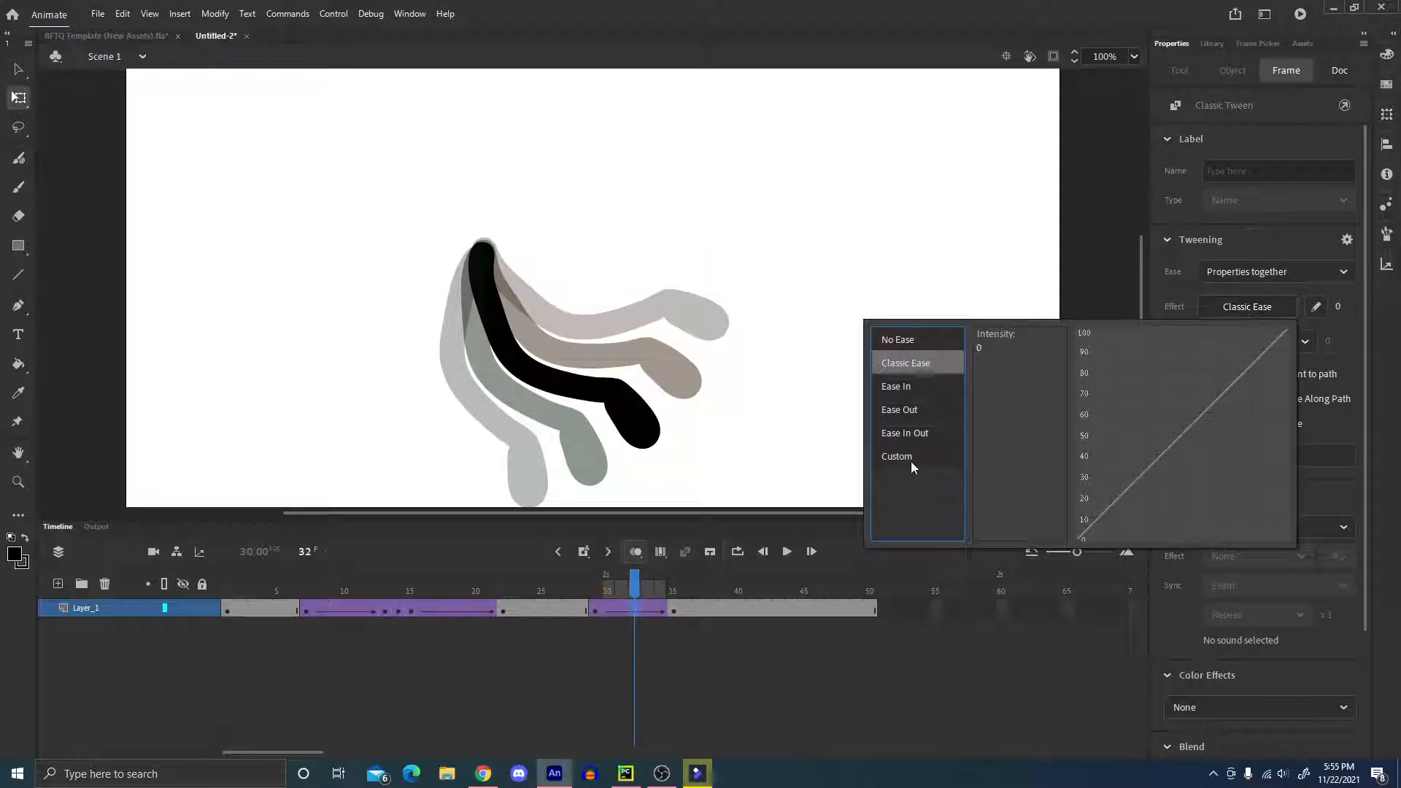
{"action": "mouse_move", "coordinate": [908, 418]}
{"action": "double_click", "coordinate": [1022, 434]}
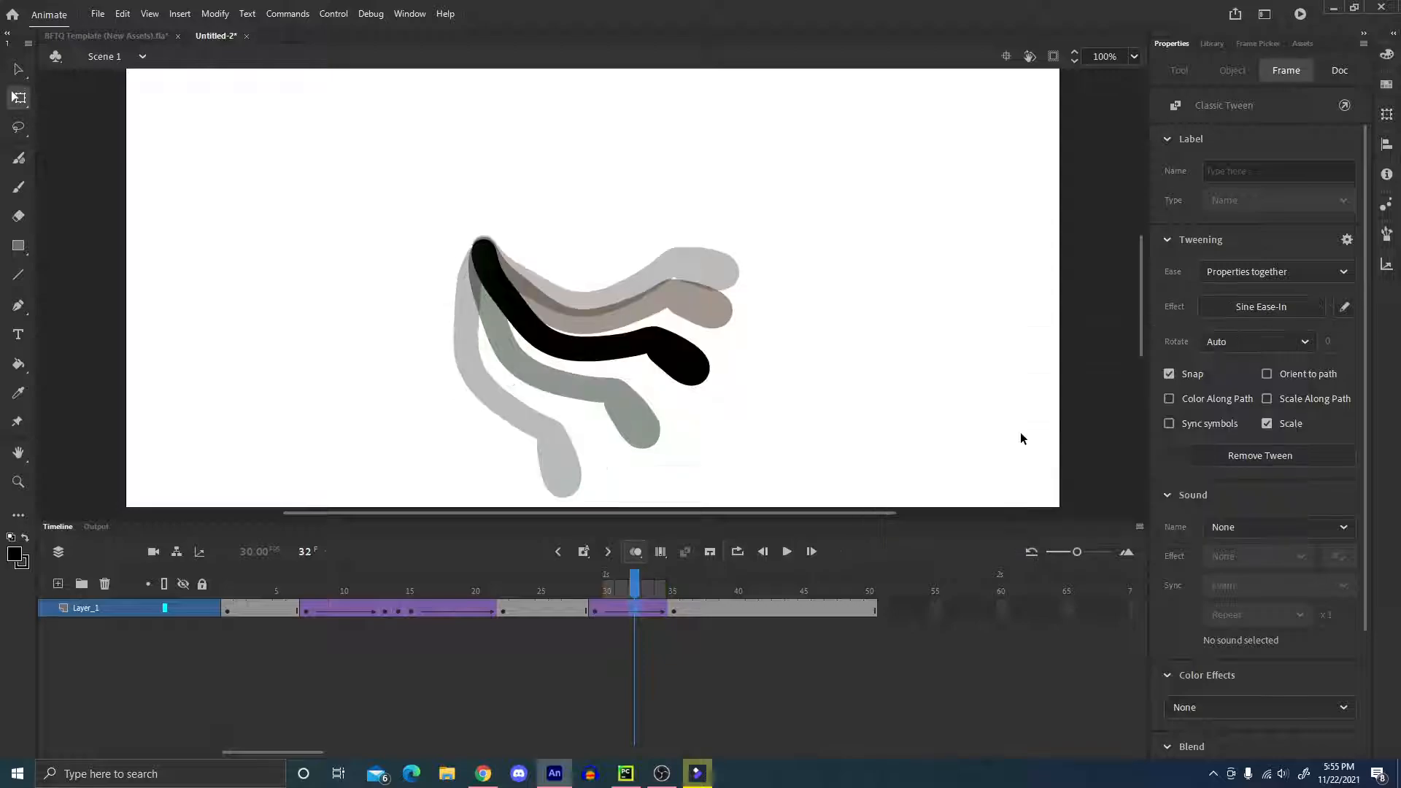
{"action": "left_click", "coordinate": [1236, 309]}
{"action": "double_click", "coordinate": [1039, 409]}
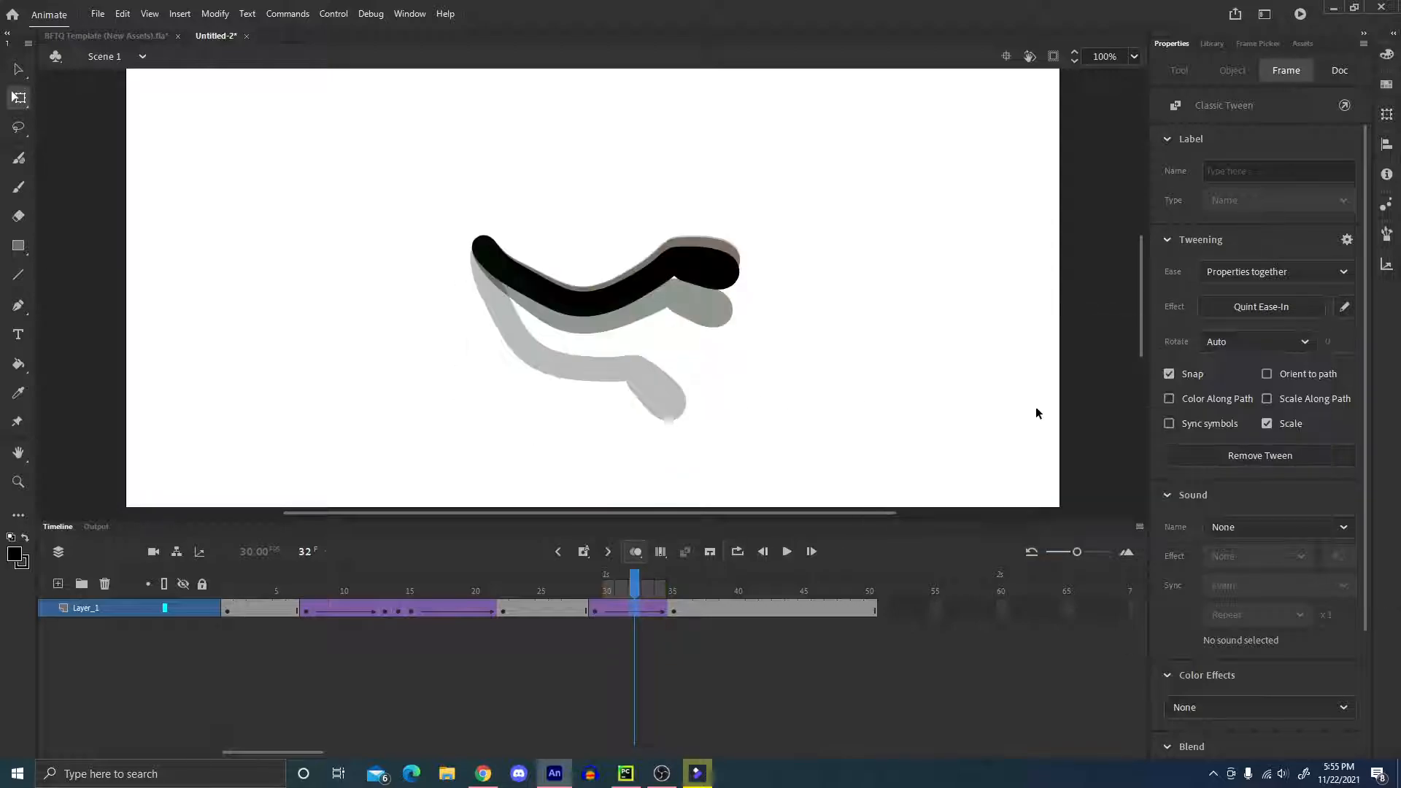
Rotate the hanging arm at frame 35 slightly further clockwise about the shoulder so the hand overshoots, and deselect it.
{"action": "mouse_move", "coordinate": [636, 588]}
{"action": "left_mouse_down"}
{"action": "mouse_move", "coordinate": [578, 592]}
{"action": "mouse_move", "coordinate": [664, 590]}
{"action": "left_mouse_up"}
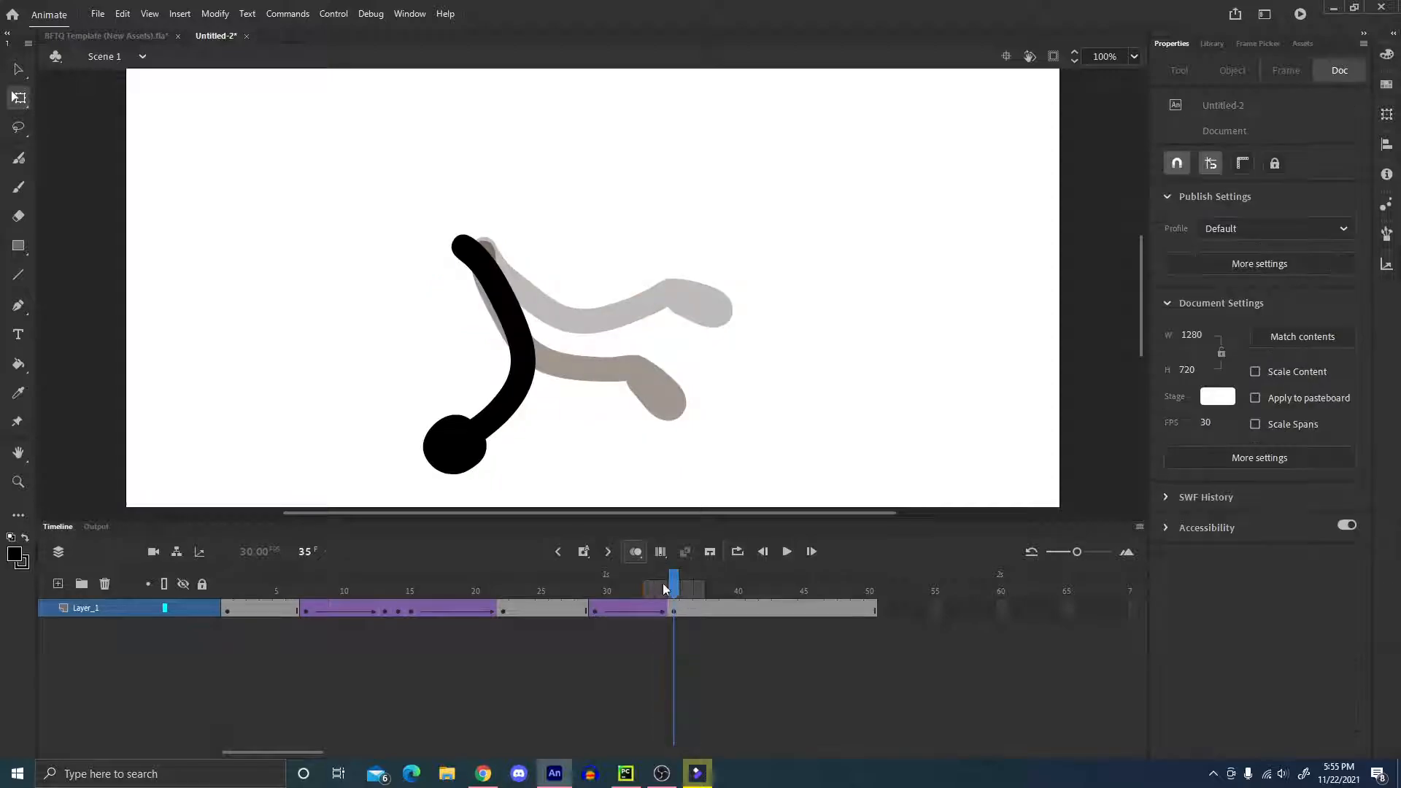
{"action": "left_click", "coordinate": [527, 332]}
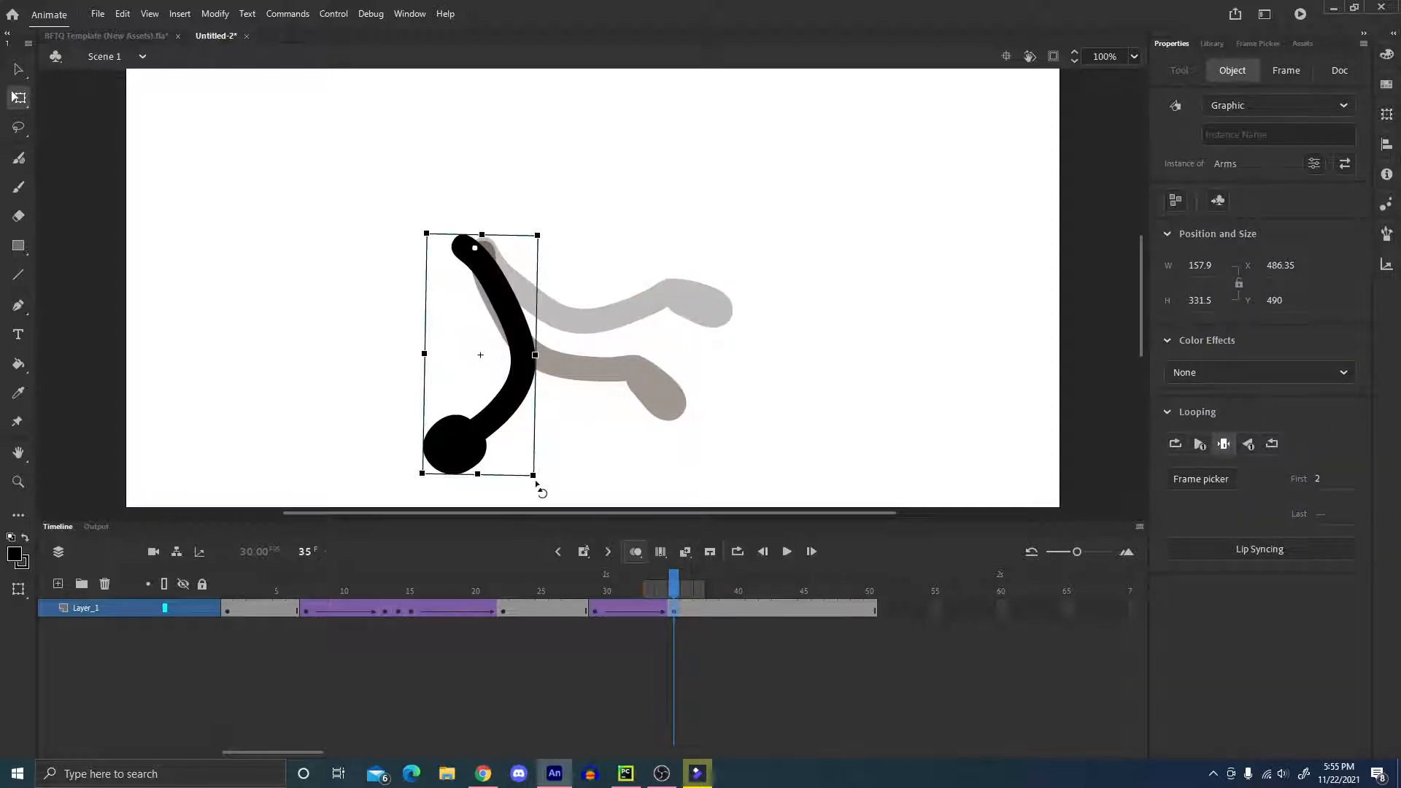
{"action": "left_click_drag", "start_coordinate": [536, 482], "coordinate": [488, 496]}
{"action": "left_click", "coordinate": [708, 360]}
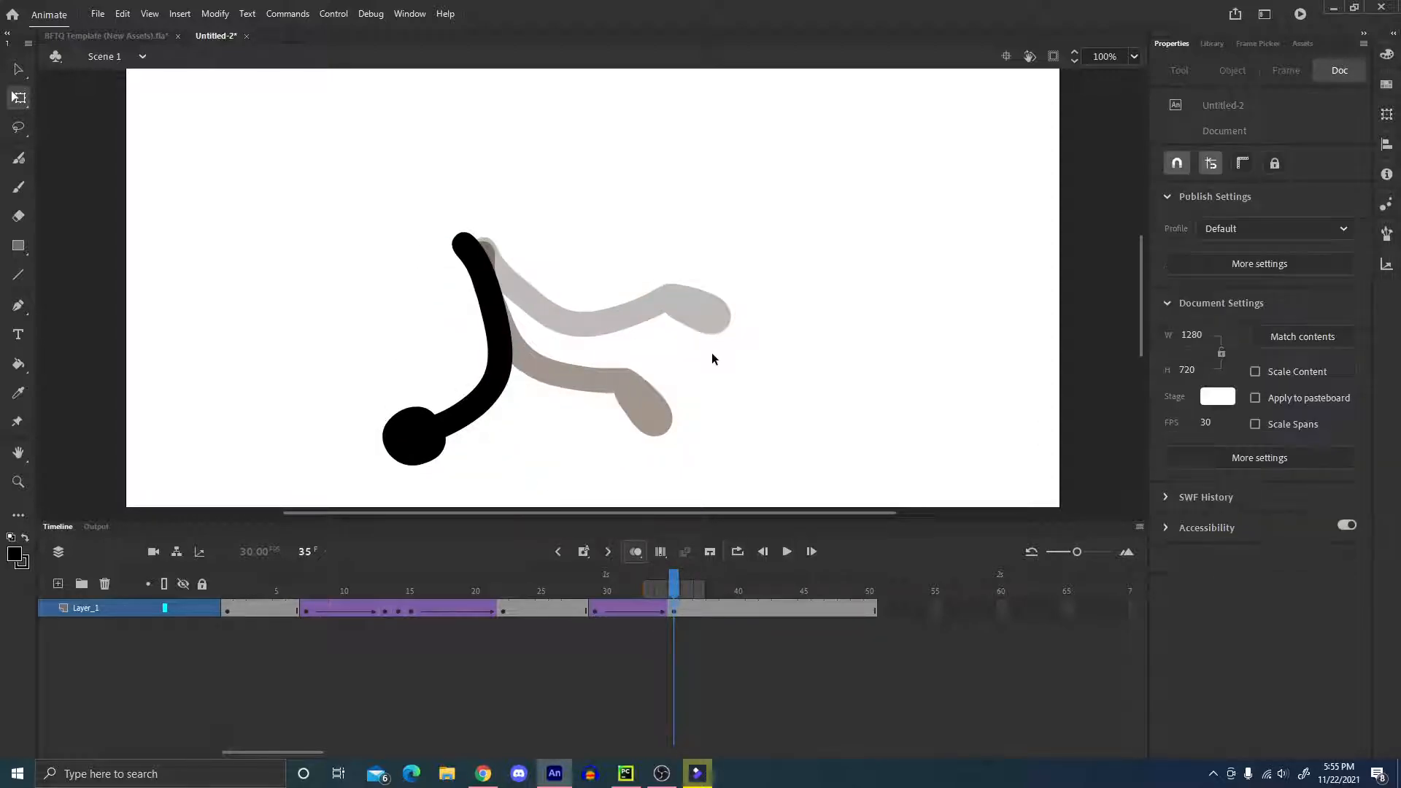
Add a keyframe at frame 41 and create a classic tween between frames 35 and 41.
{"action": "left_click", "coordinate": [747, 606]}
{"action": "key", "text": "F6"}
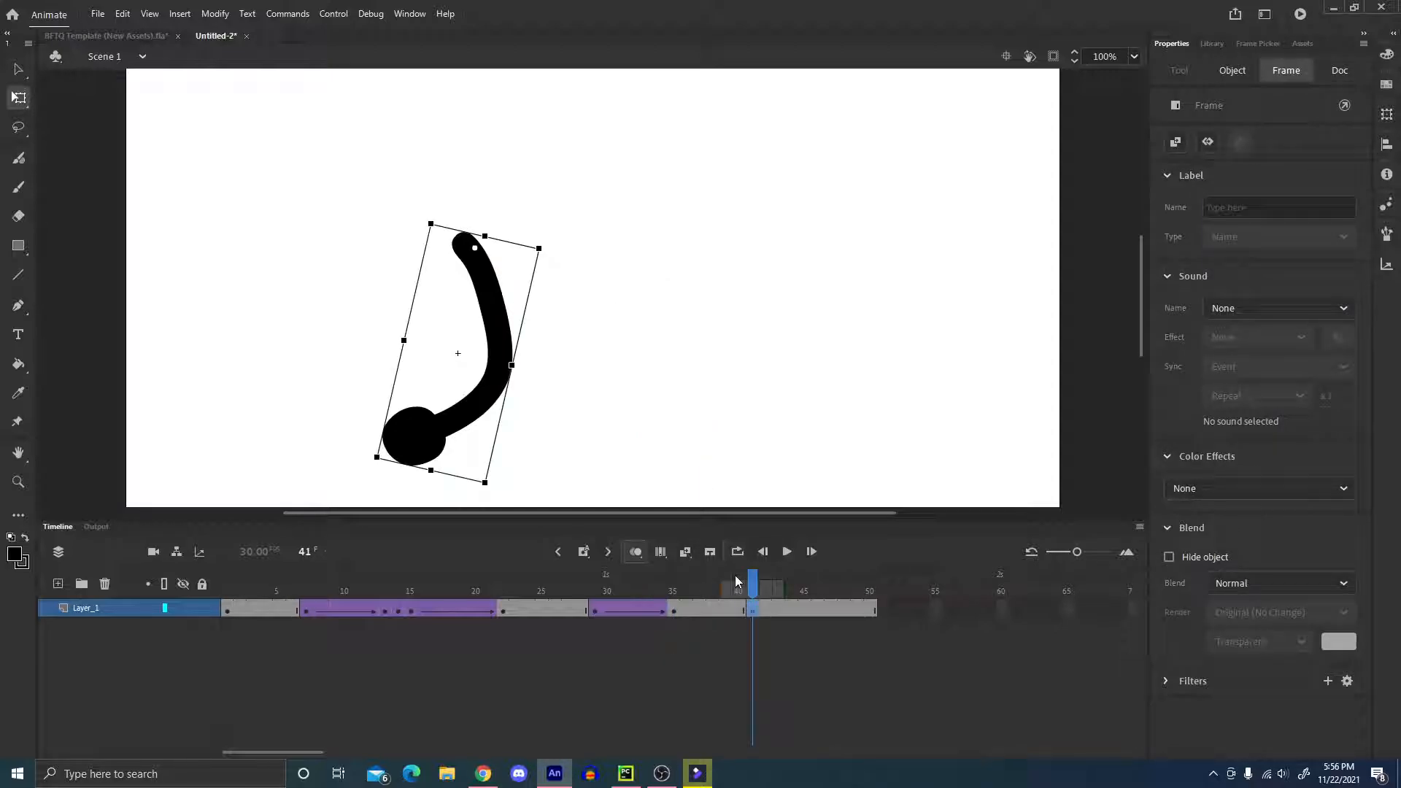
{"action": "left_click", "coordinate": [679, 597]}
{"action": "left_click", "coordinate": [713, 606]}
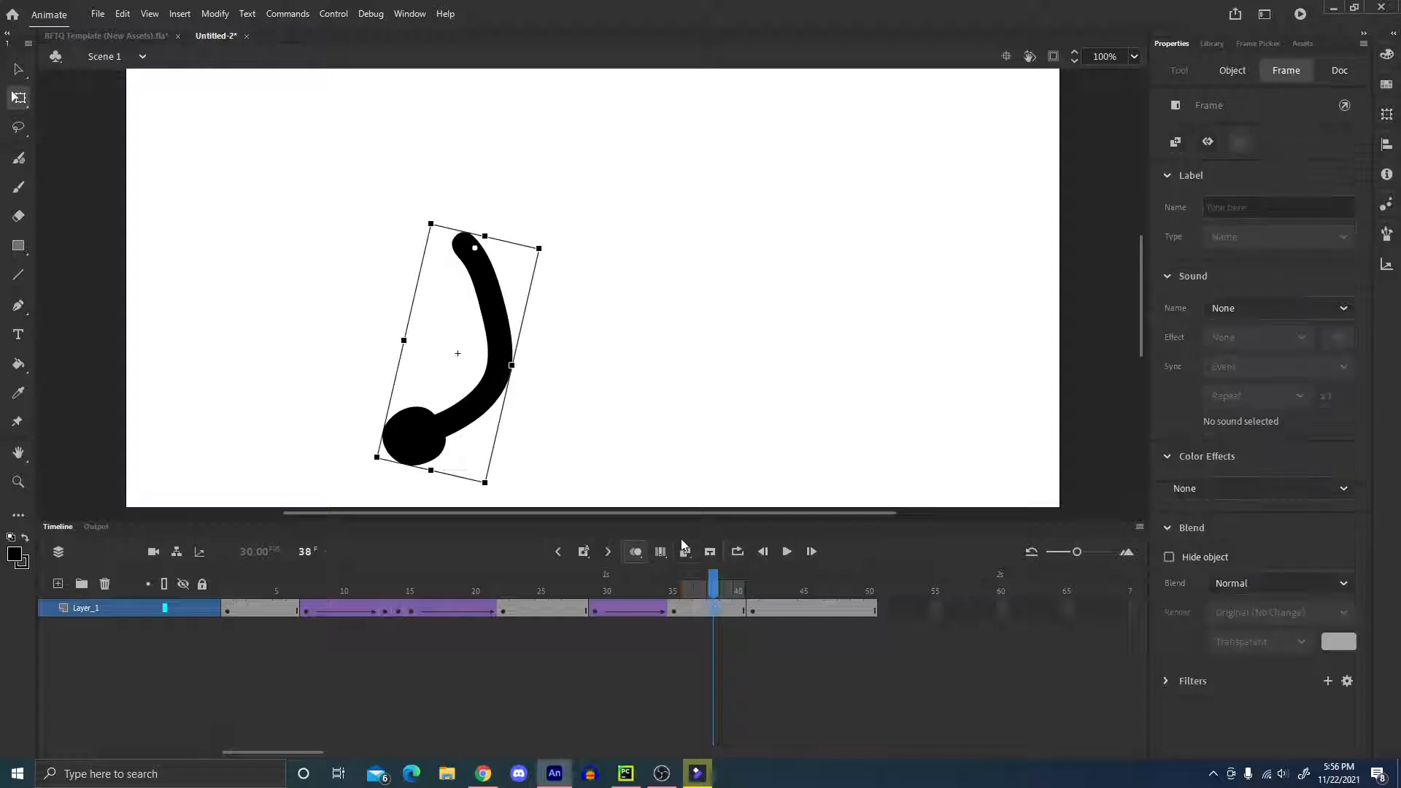
{"action": "left_click", "coordinate": [684, 551]}
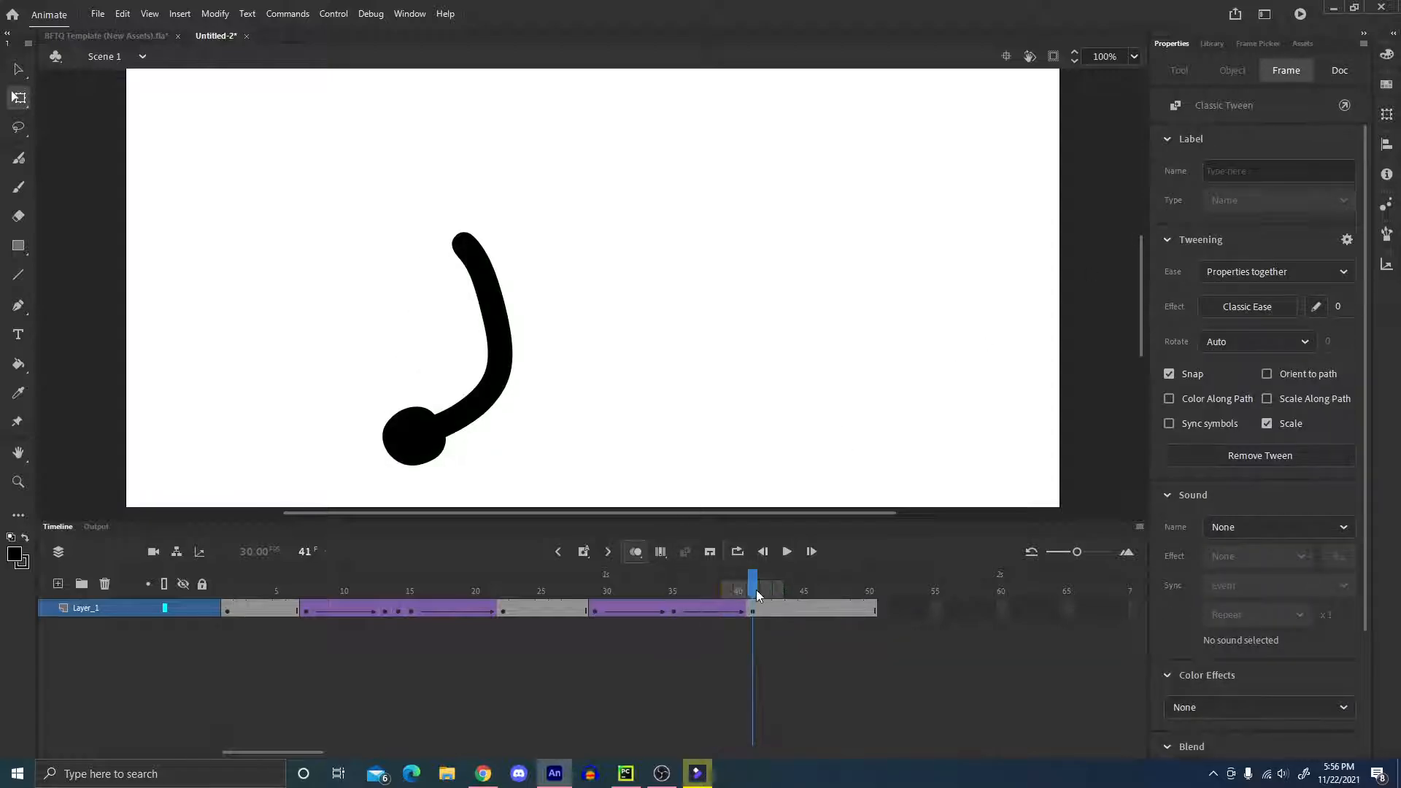
Rotate the arm at frame 41 slightly back counter-clockwise and apply an Ease Out preset to the tween between frames 35 and 41.
{"action": "left_click", "coordinate": [481, 415]}
{"action": "left_click_drag", "start_coordinate": [494, 486], "coordinate": [520, 490]}
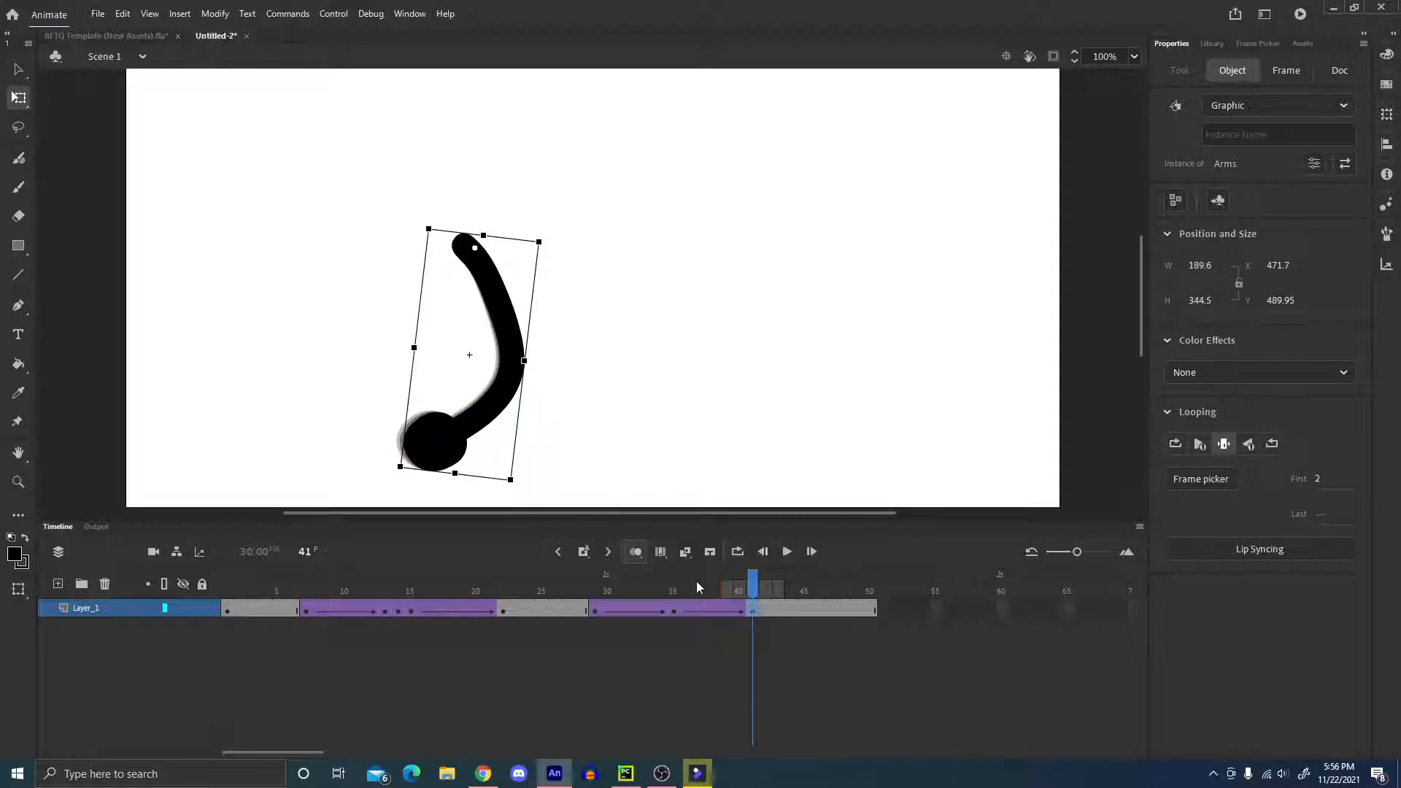
{"action": "left_click", "coordinate": [699, 607]}
{"action": "left_click", "coordinate": [1240, 306]}
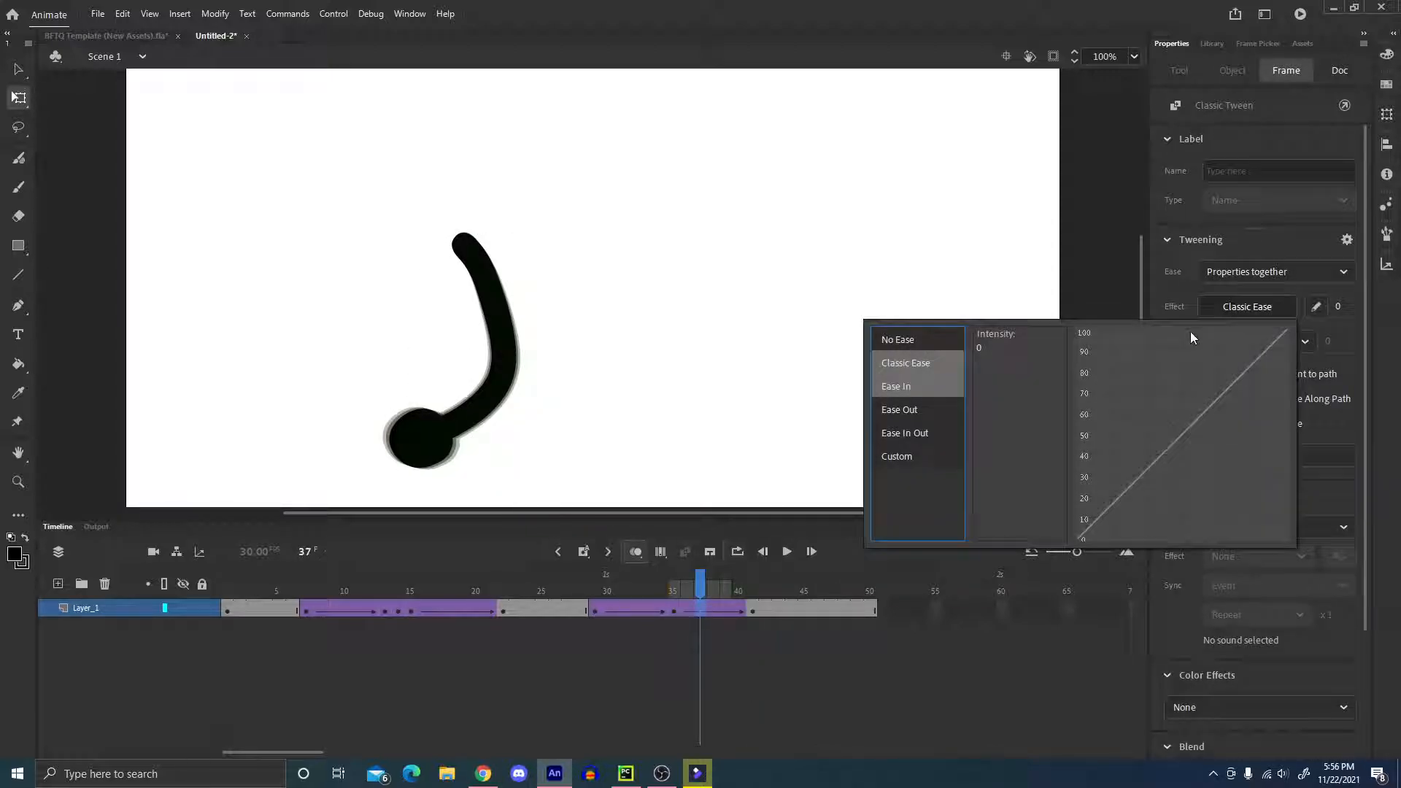
{"action": "left_click", "coordinate": [903, 415]}
{"action": "double_click", "coordinate": [1030, 414]}
Turn off onion skinning and play the arm's downward swing from frame 27.
{"action": "left_click_drag", "start_coordinate": [609, 589], "coordinate": [695, 611]}
{"action": "left_click", "coordinate": [568, 589]}
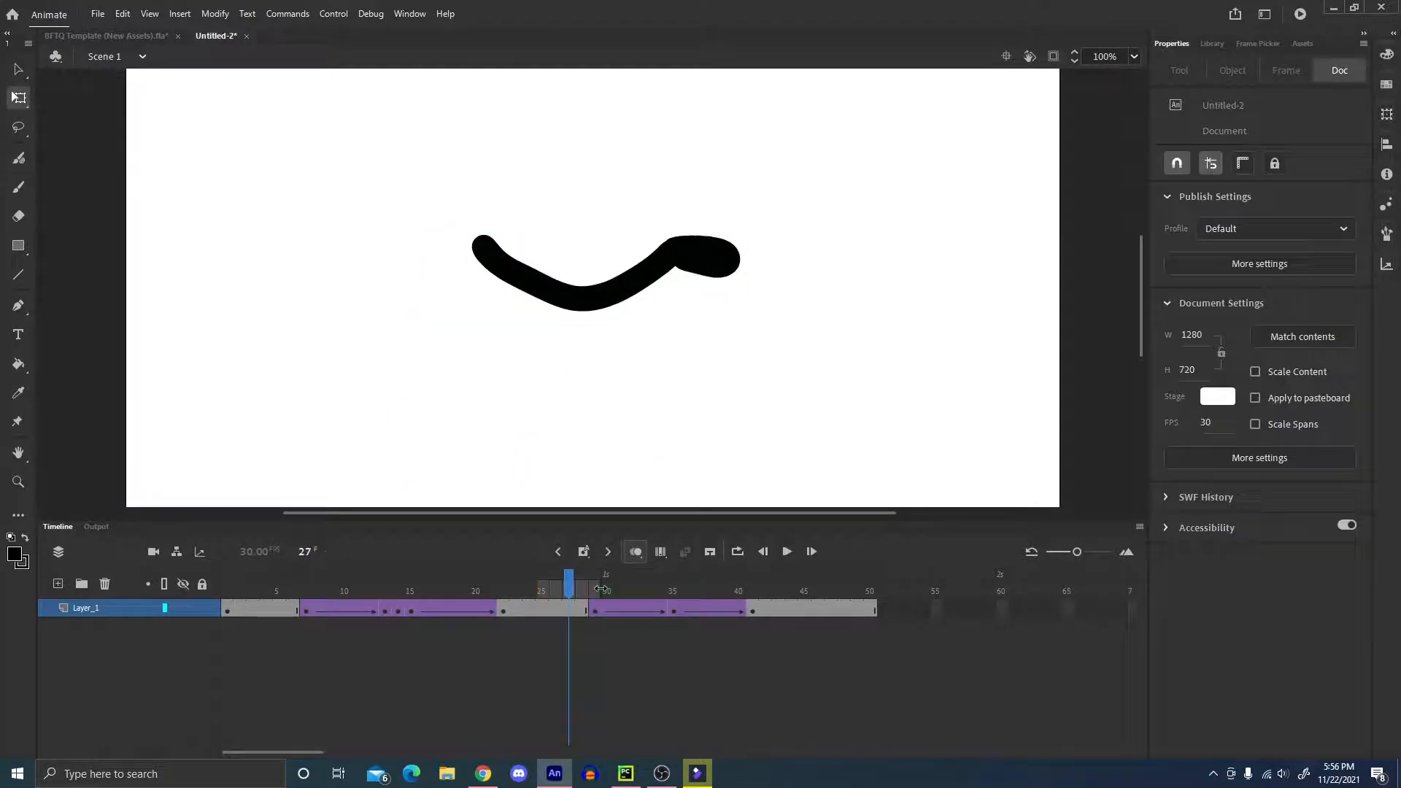
{"action": "left_click", "coordinate": [636, 552]}
{"action": "key", "text": "Return"}
Rewind to frame 1 and play the whole animation through several times to review the full arm movement.
{"action": "left_click_drag", "start_coordinate": [573, 578], "coordinate": [162, 551]}
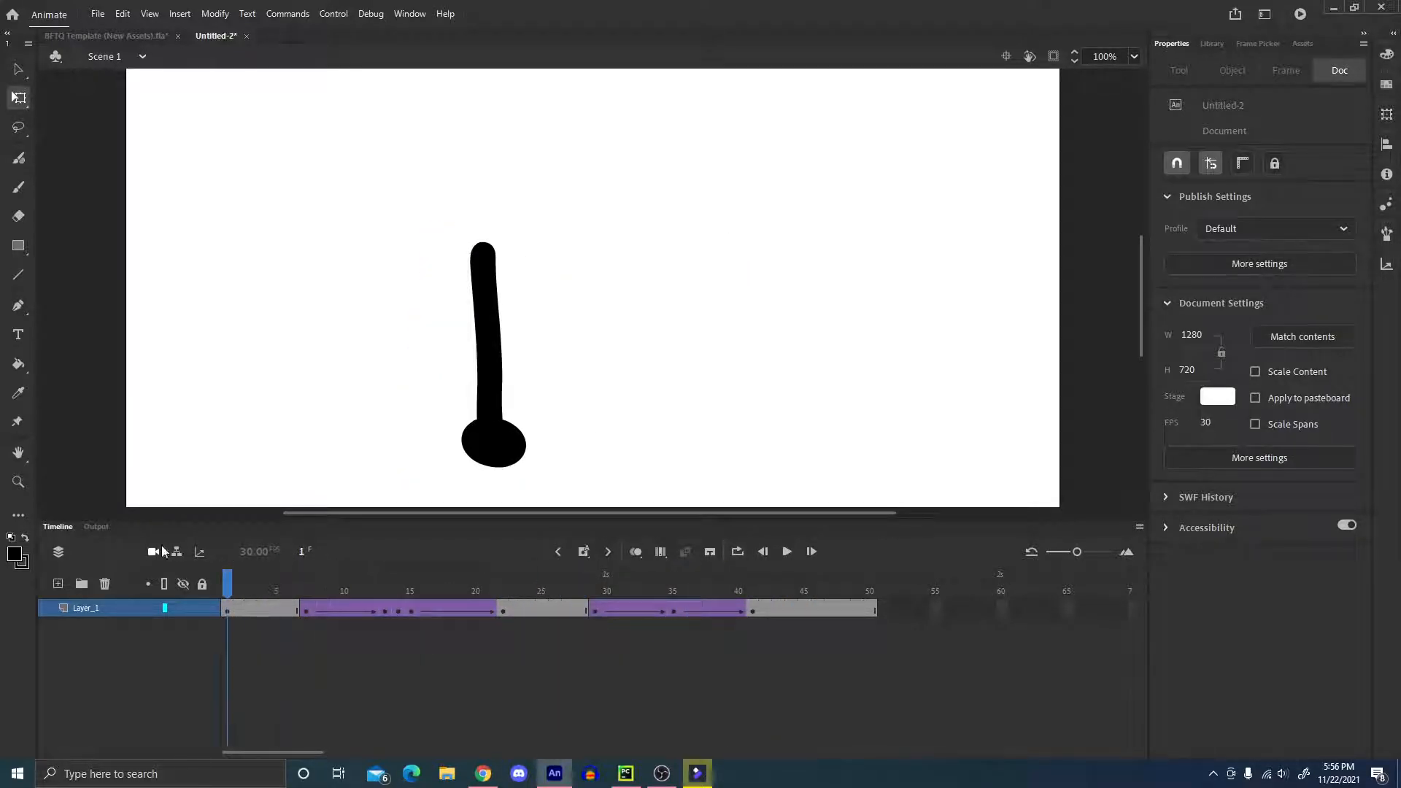
{"action": "key", "text": "Return"}
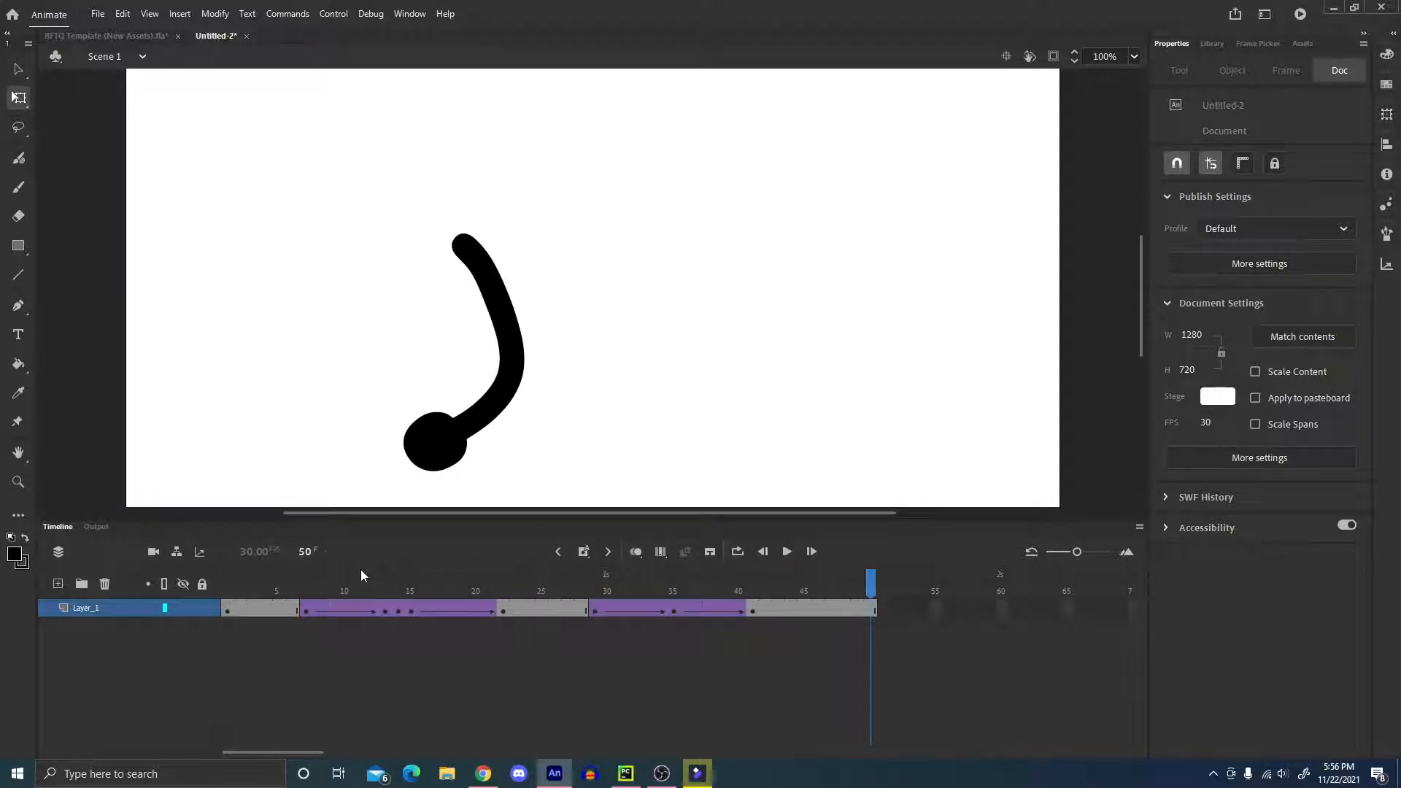
{"action": "key", "text": "Return"}
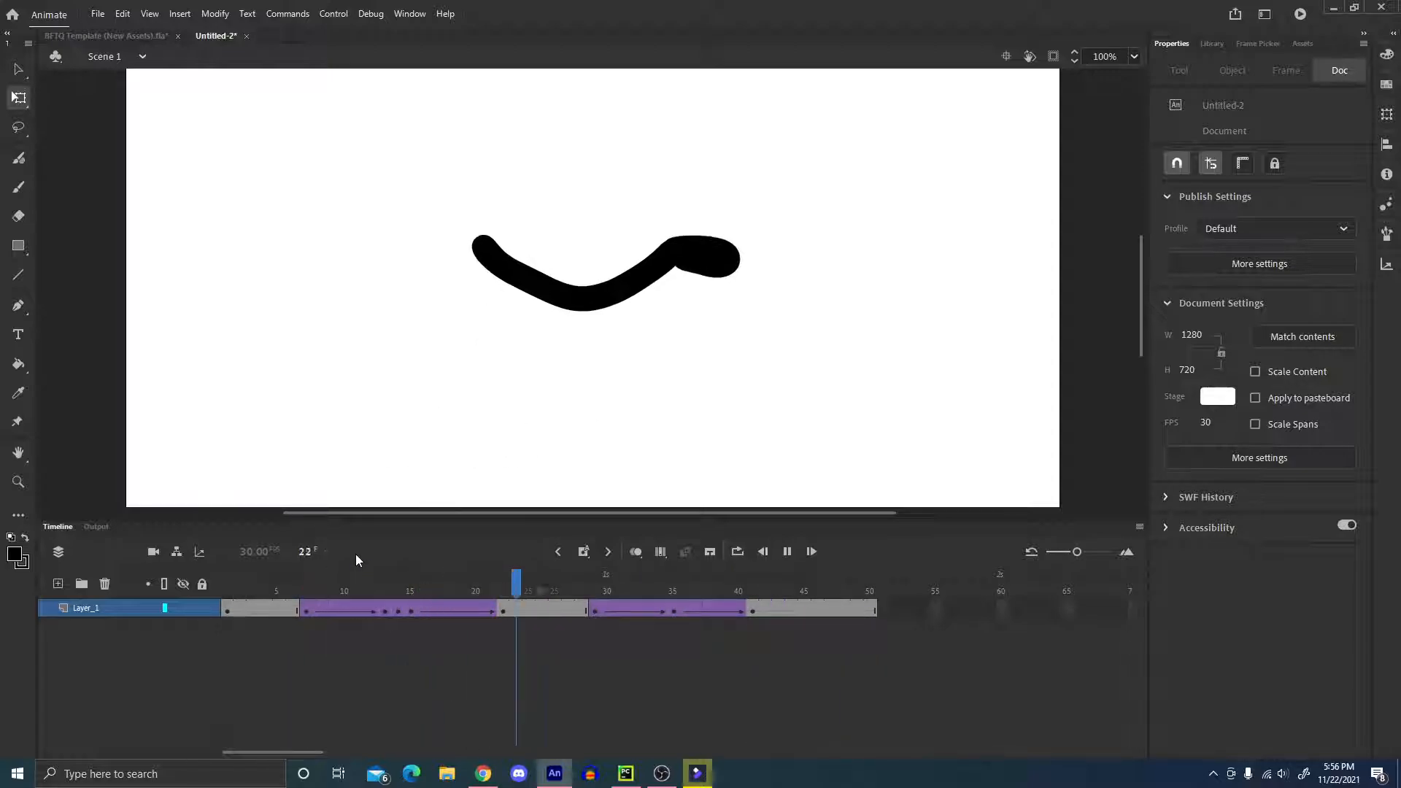
{"action": "key", "text": "Return"}
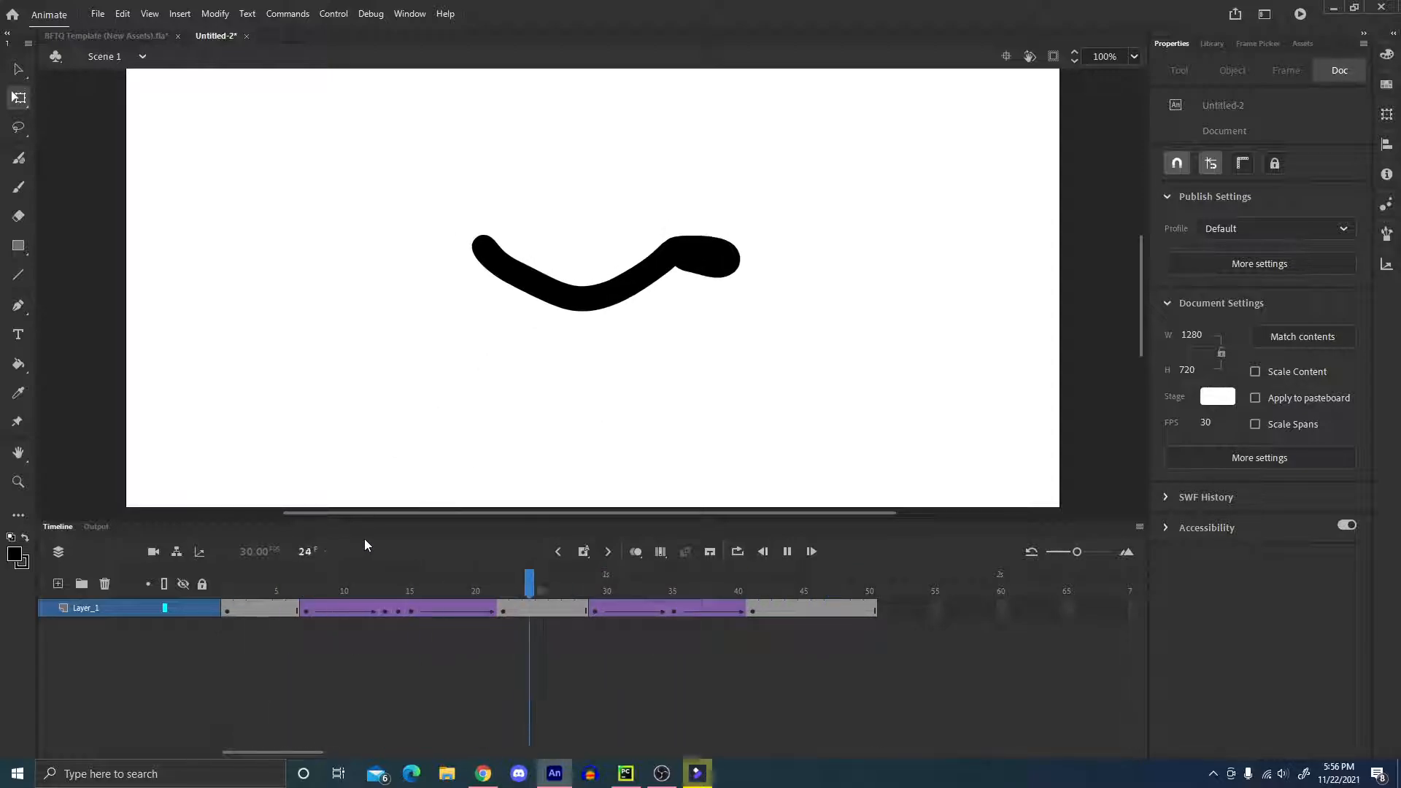
{"action": "key", "text": "Return"}
{"action": "key", "text": "Return"}
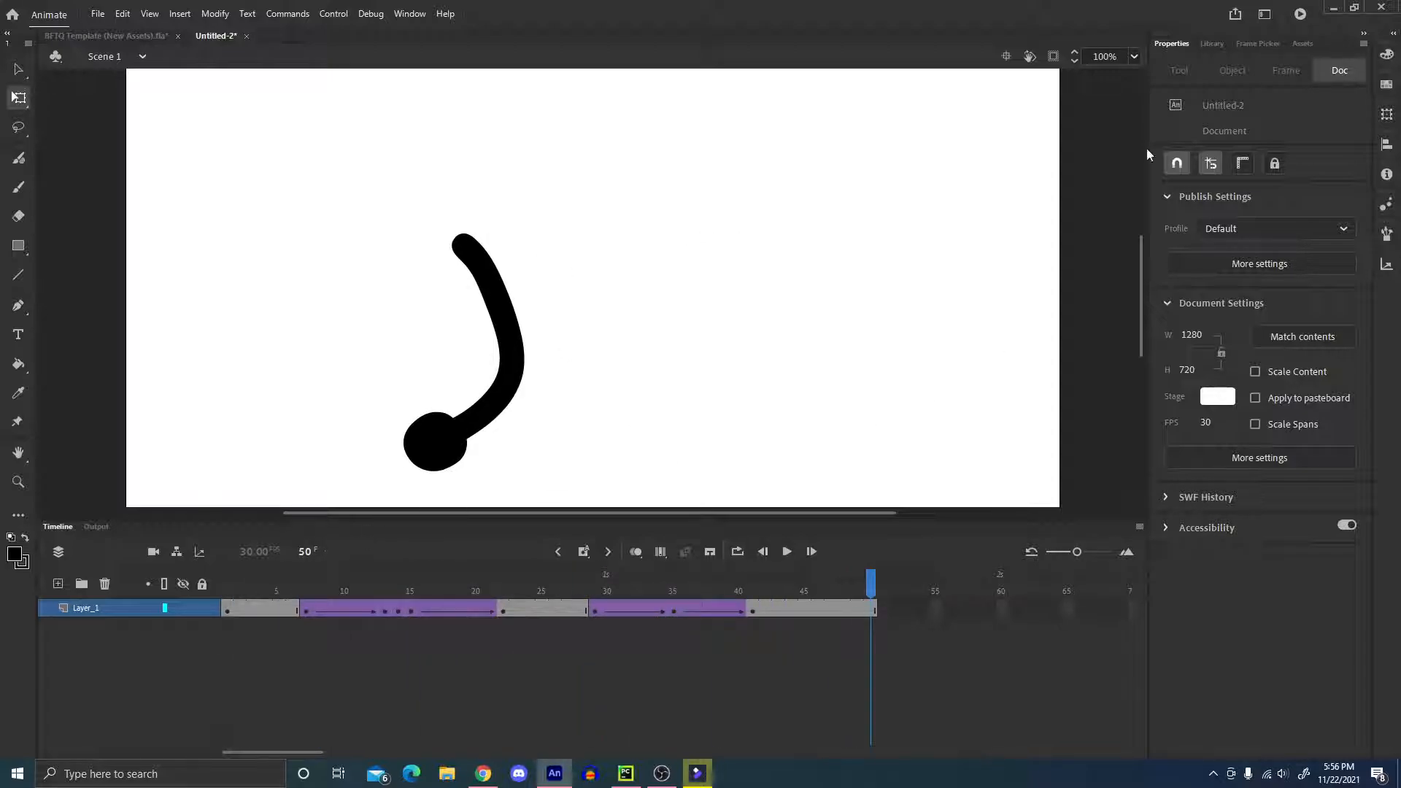
Show the Arms symbol in the Library and scrub the animation back to frame 1.
{"action": "left_click", "coordinate": [1213, 43]}
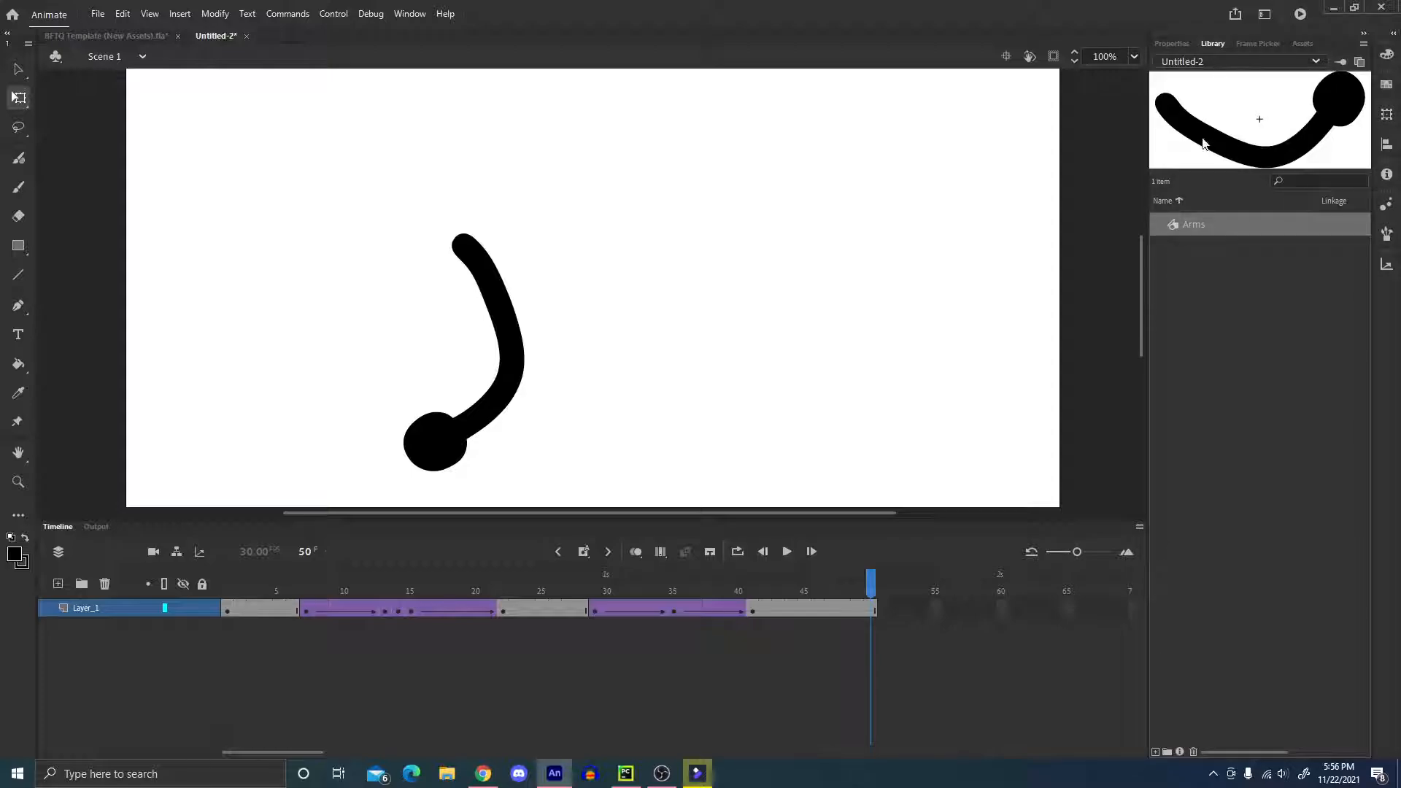
{"action": "left_click_drag", "start_coordinate": [714, 595], "coordinate": [217, 497]}
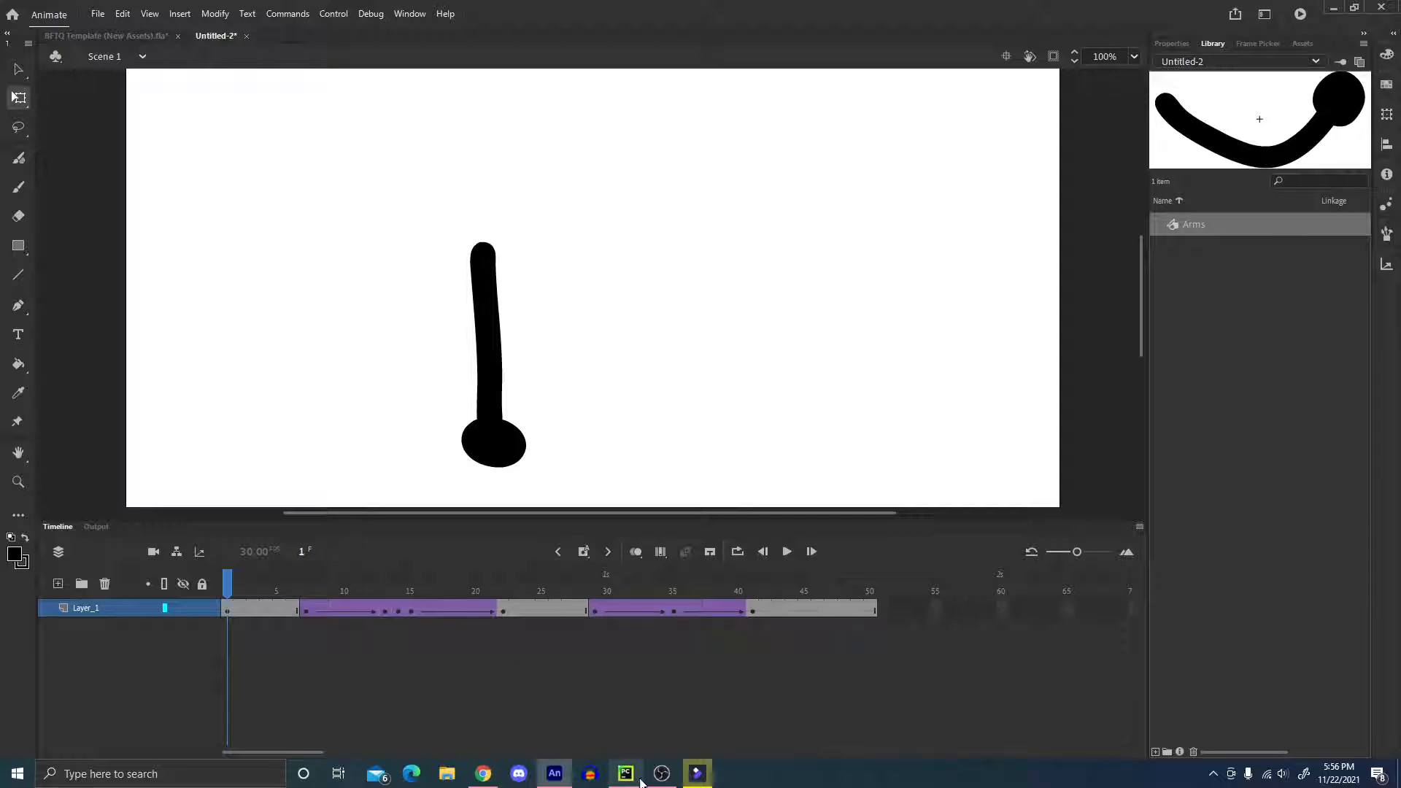
{"action": "left_click", "coordinate": [656, 778]}
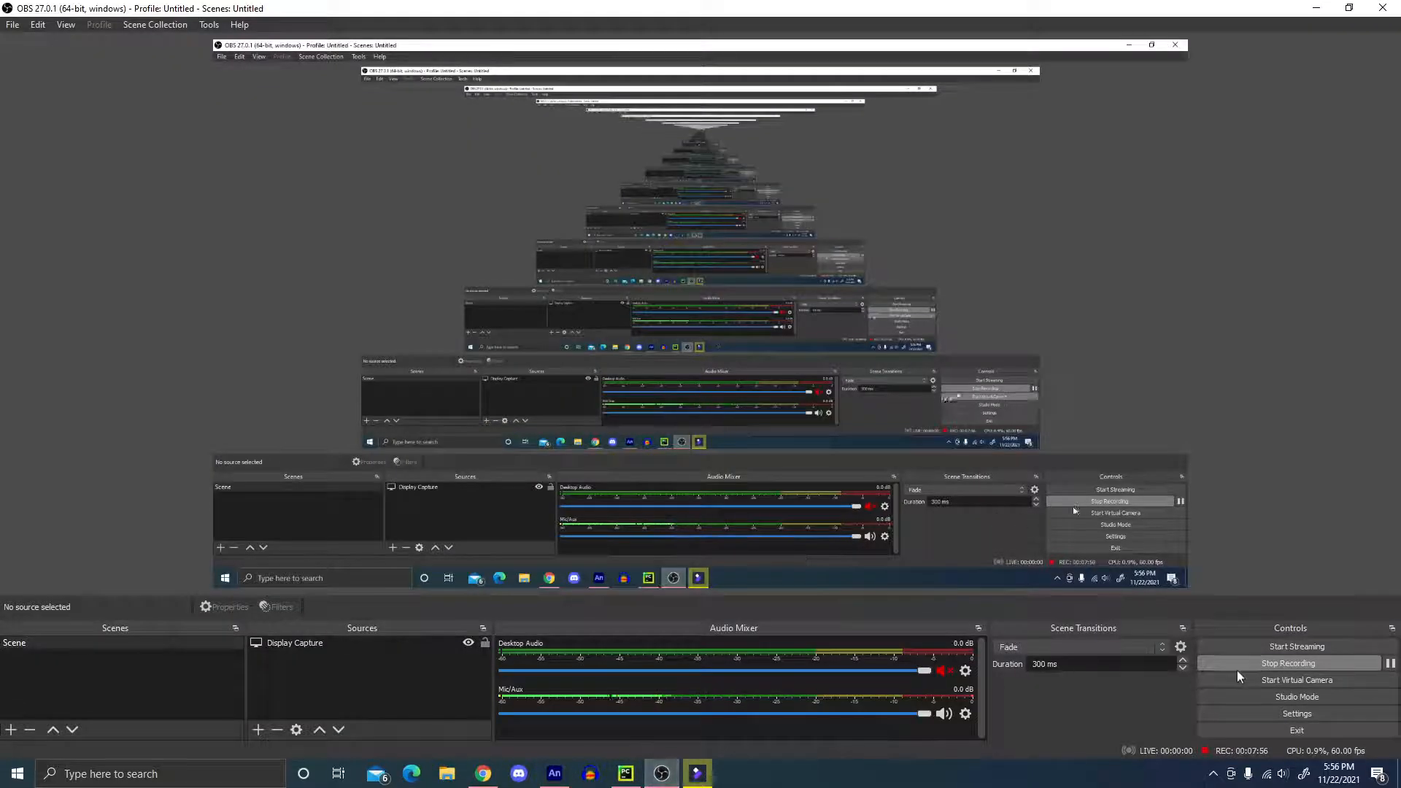